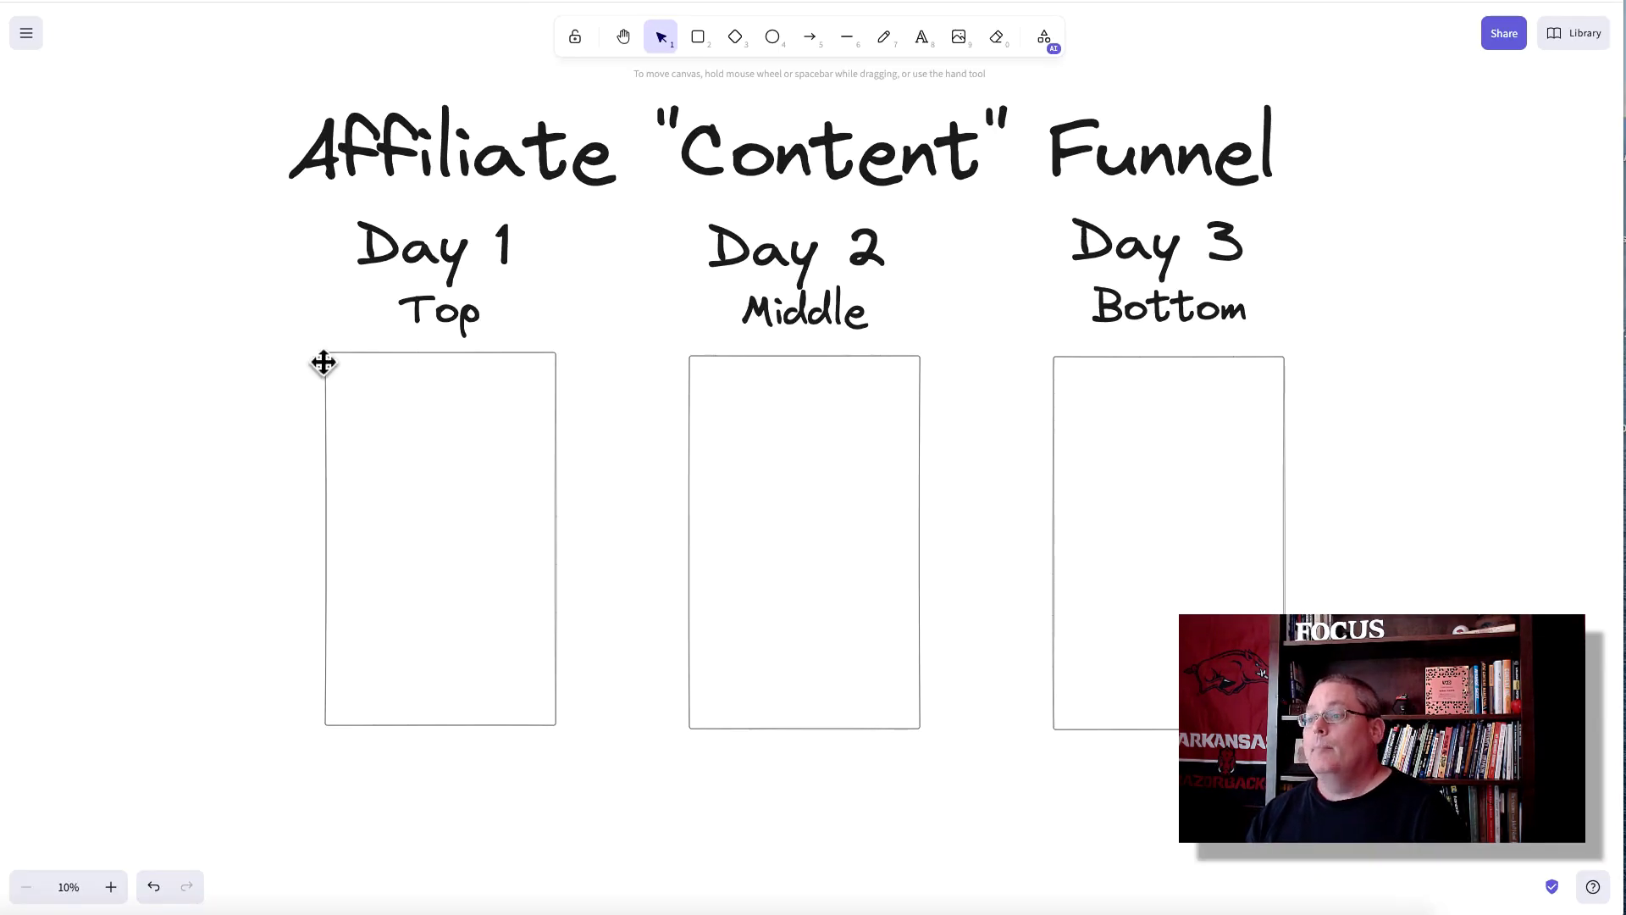
Sketch a freehand envelope with a V-shaped flap beside the Day 1 box, using the pencil.
left_click(881, 38)
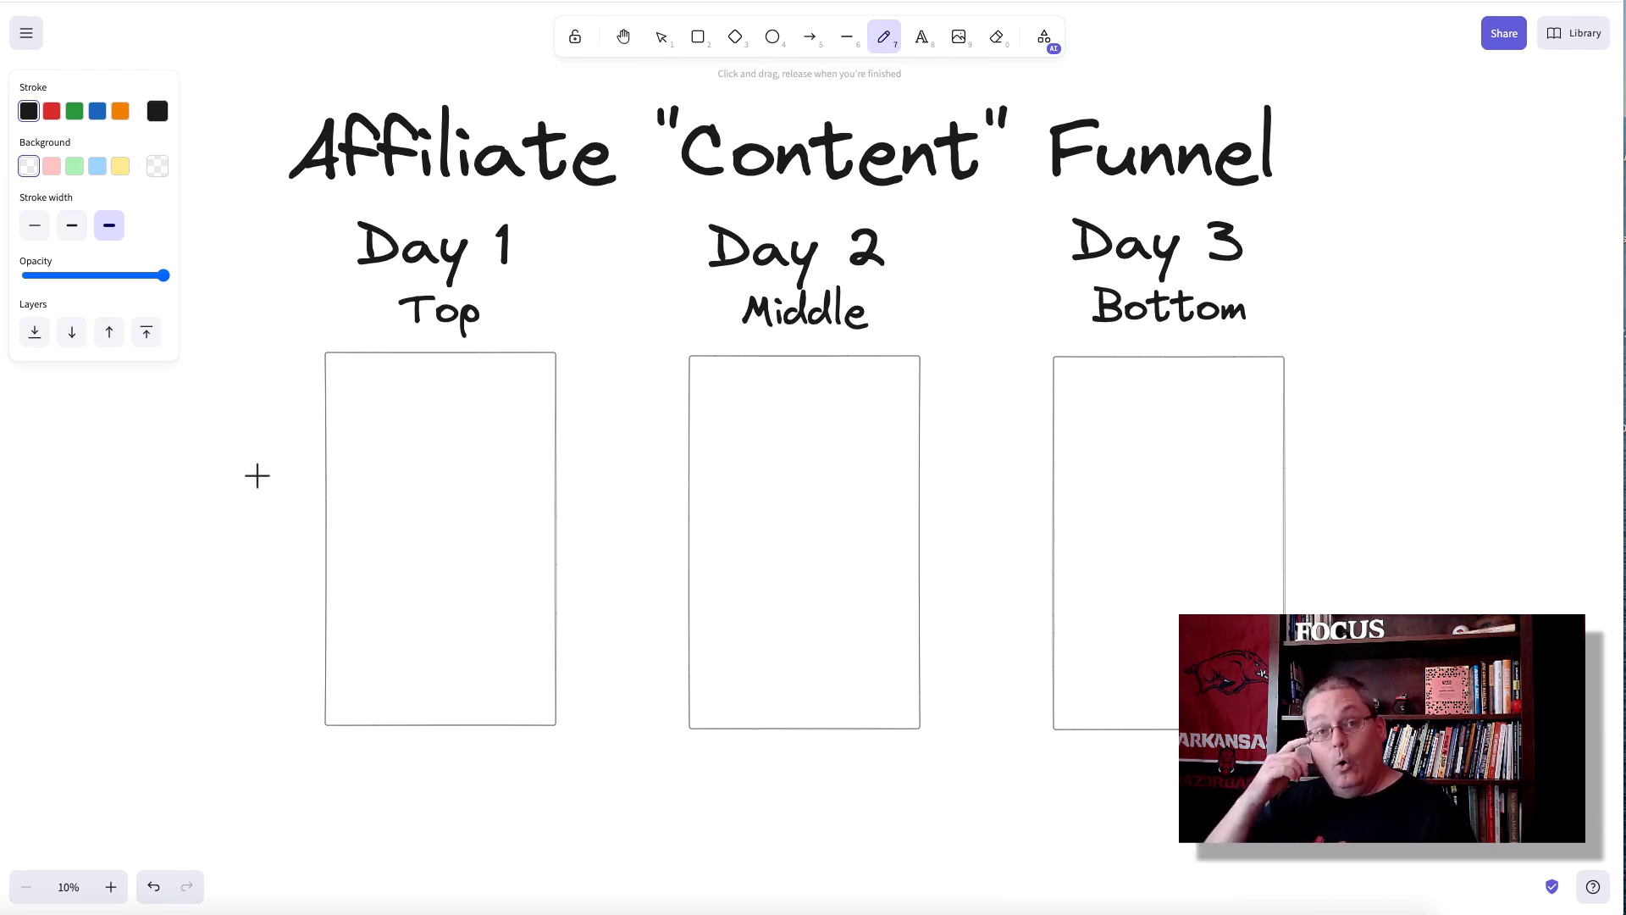
left_click_drag(105, 439, 108, 555)
mouse_move(105, 436)
left_mouse_down()
mouse_move(226, 429)
mouse_move(232, 588)
mouse_move(101, 547)
left_mouse_up()
left_click_drag(109, 447, 232, 435)
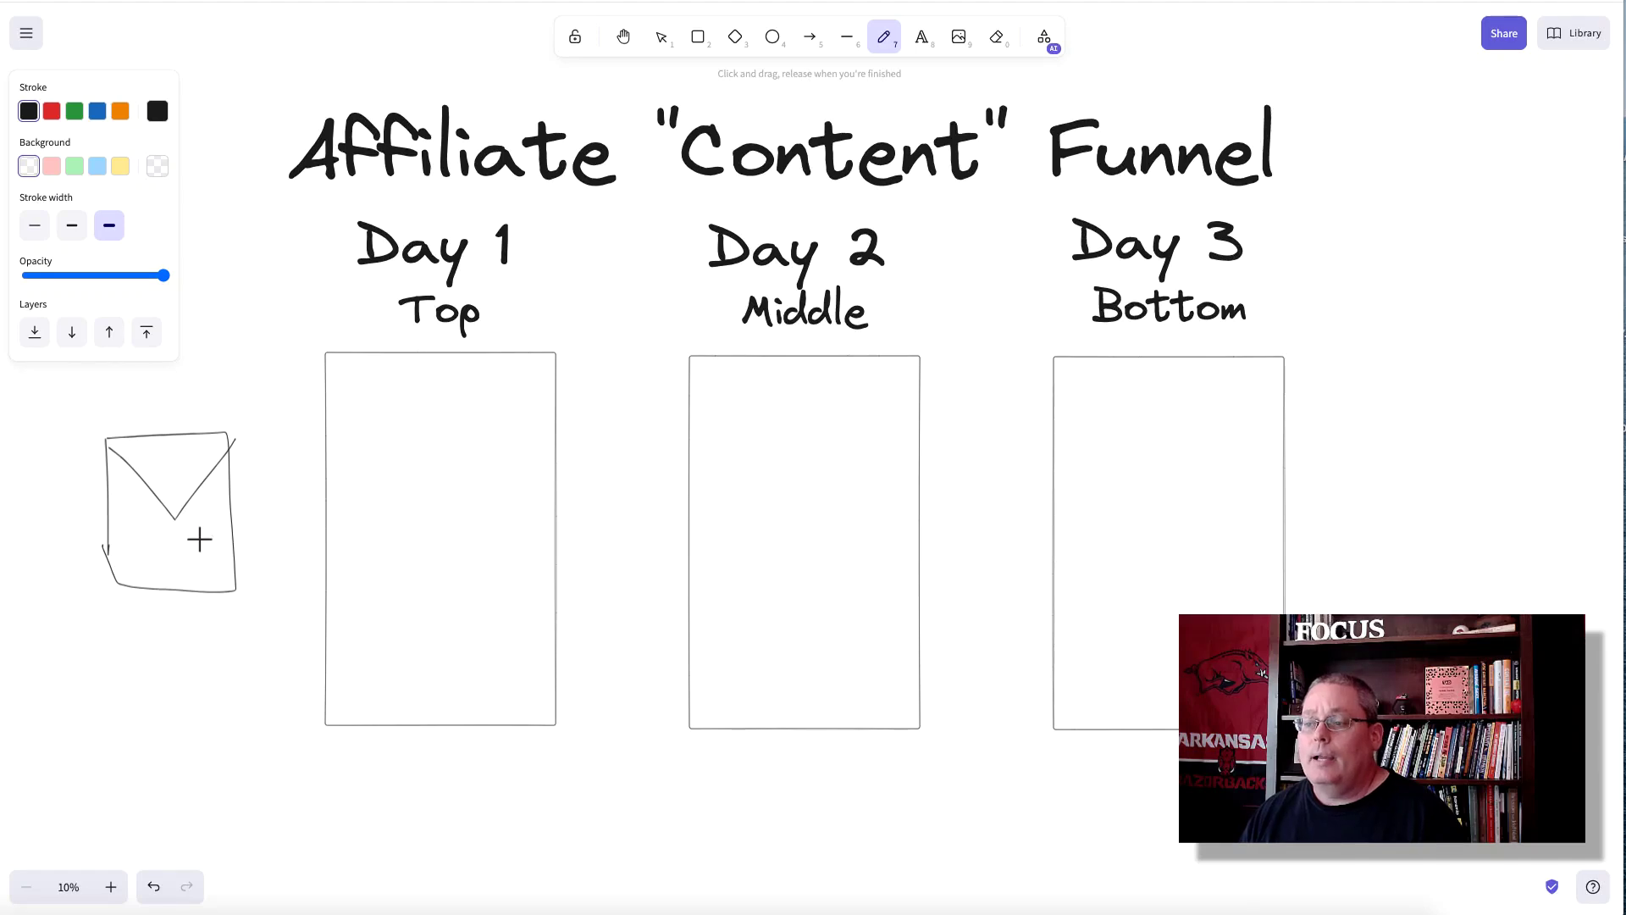
Draw freehand arrows from the envelope into the Day 1, Day 2 and Day 3 boxes and circle the Day 3 column.
mouse_move(198, 536)
left_mouse_down()
mouse_move(359, 519)
mouse_move(343, 569)
left_mouse_up()
left_click_drag(303, 477, 359, 523)
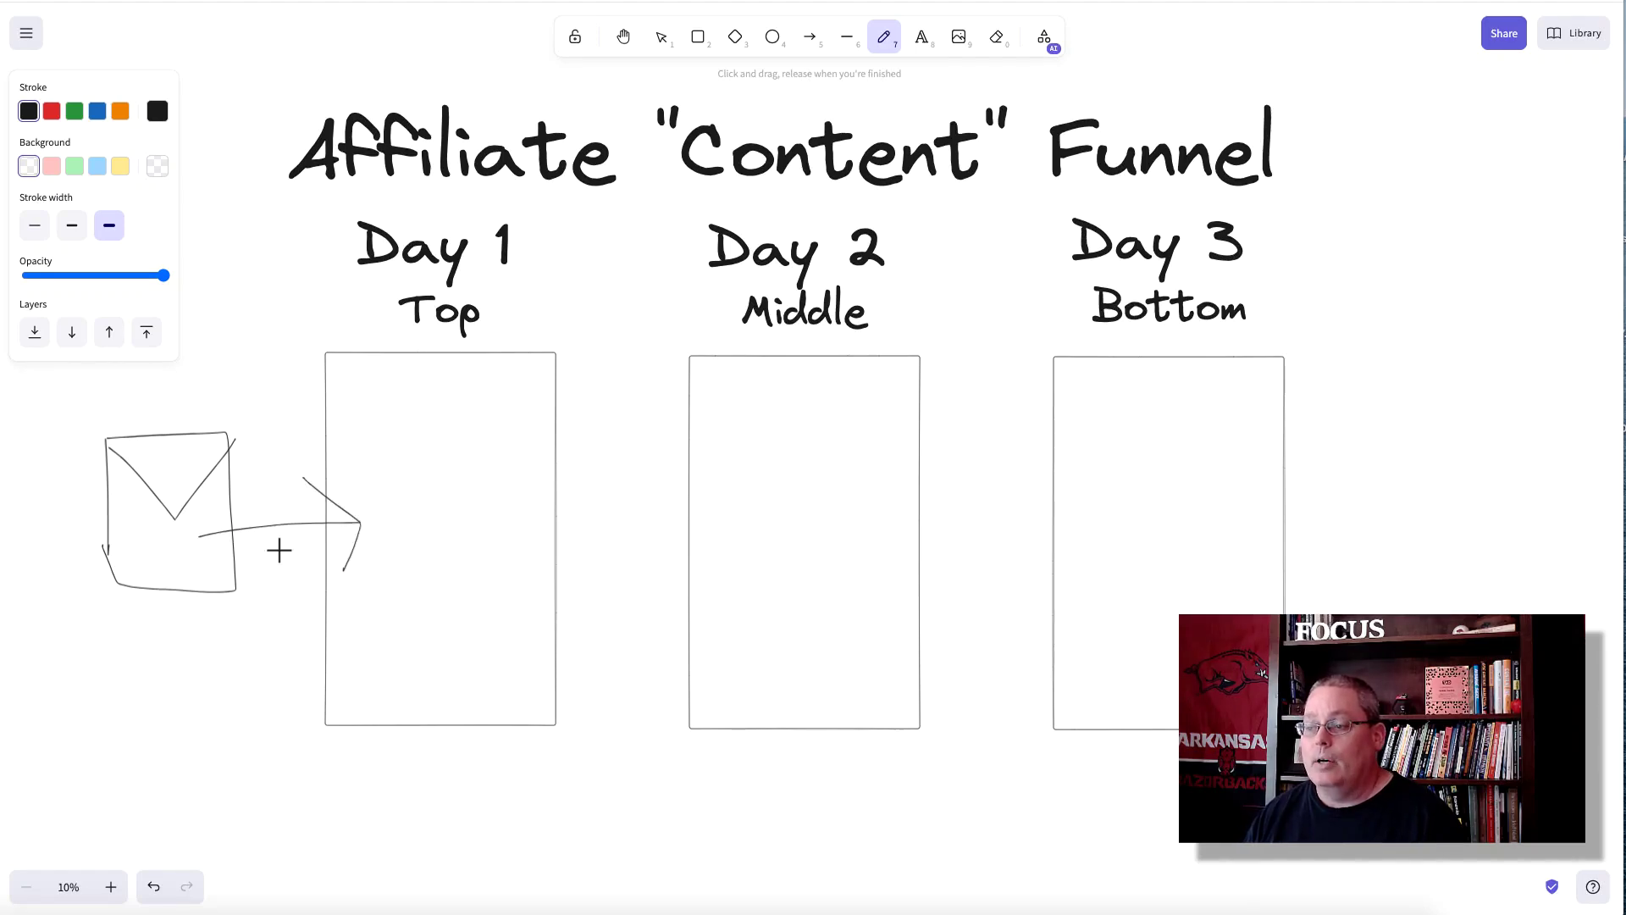
mouse_move(214, 572)
left_mouse_down()
mouse_move(766, 522)
mouse_move(708, 602)
left_mouse_up()
left_click_drag(767, 523, 702, 459)
mouse_move(176, 558)
left_mouse_down()
mouse_move(886, 512)
mouse_move(1121, 547)
mouse_move(1093, 608)
left_mouse_up()
left_click_drag(1150, 499, 1053, 428)
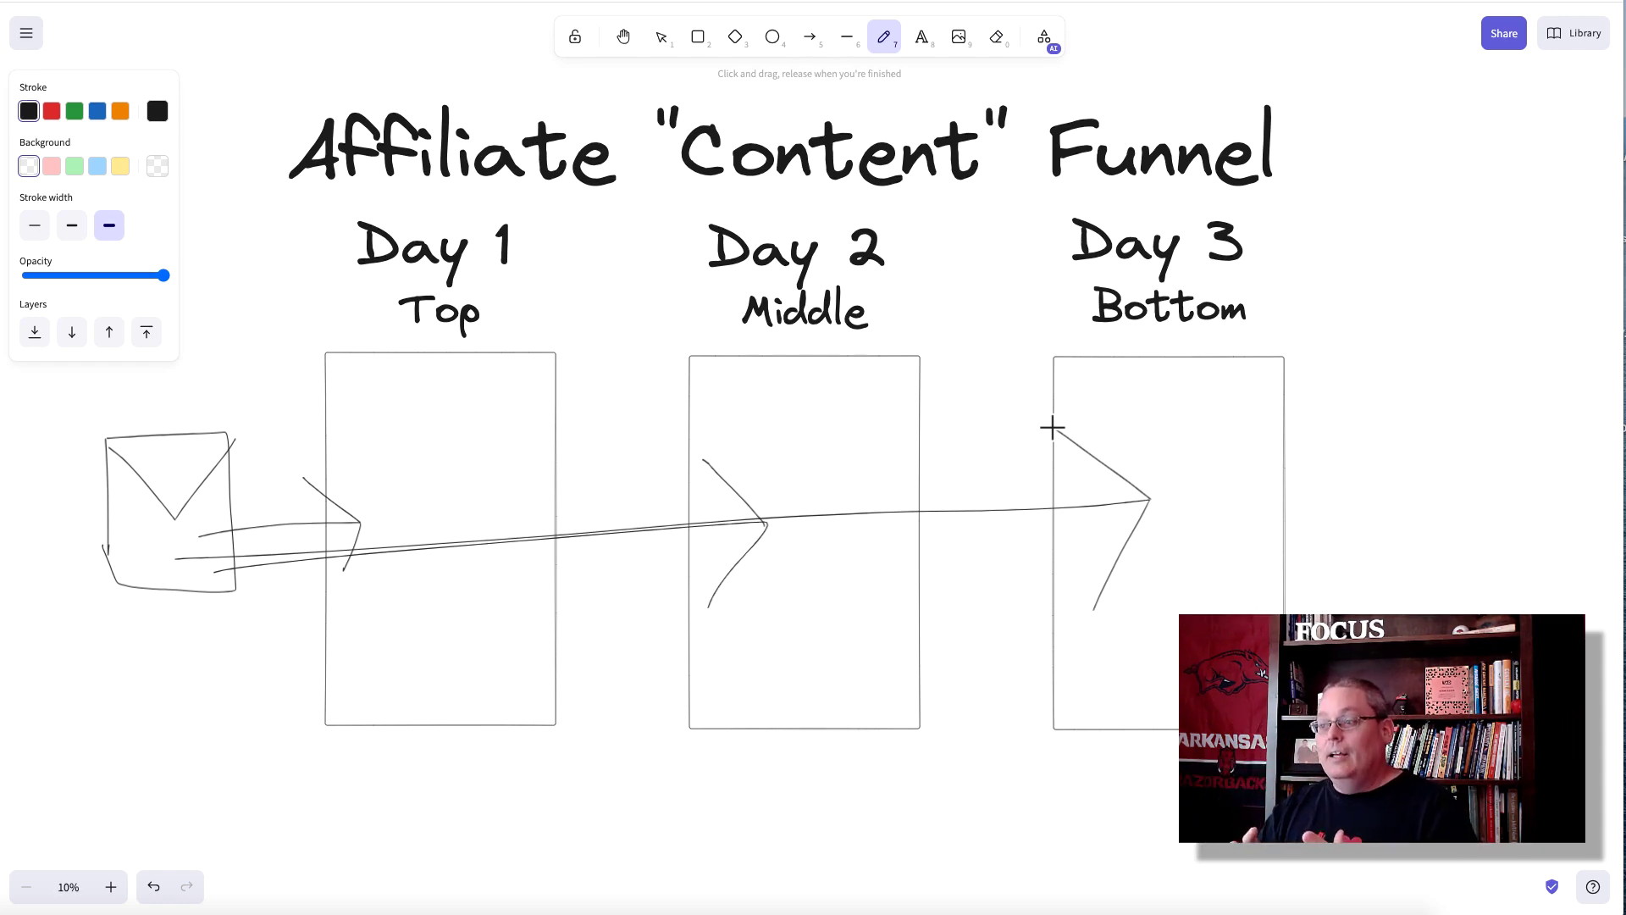
mouse_move(1339, 315)
left_mouse_down()
mouse_move(1044, 613)
mouse_move(1369, 326)
mouse_move(1341, 323)
left_mouse_up()
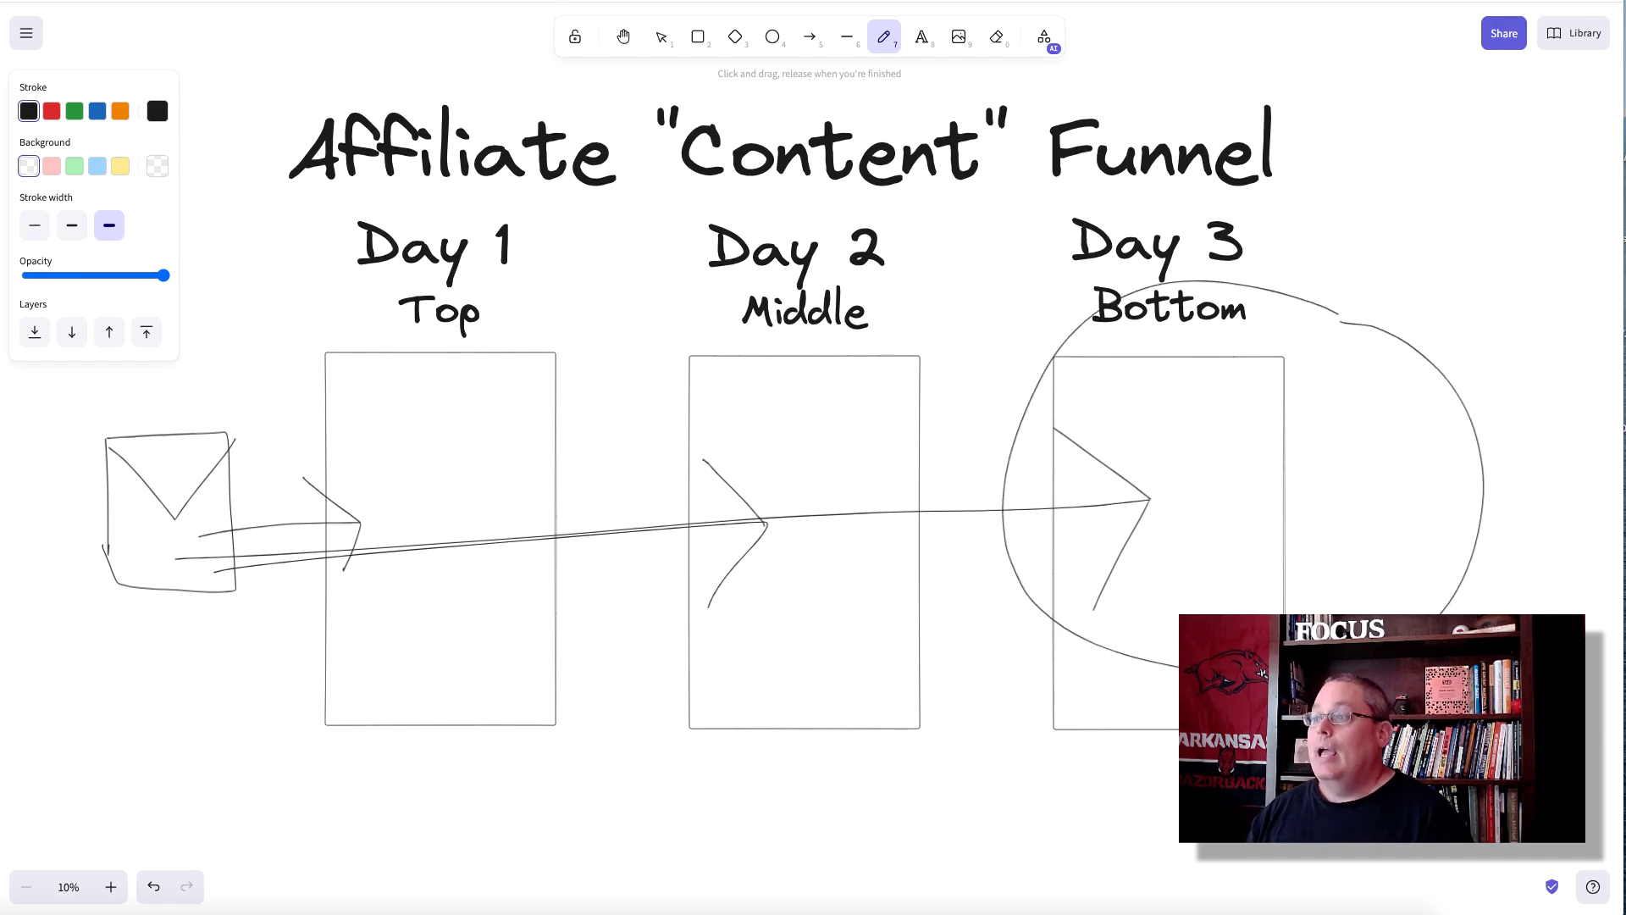
Switch past the $200 traffic sales page to the $200 Traffic Test notebook in NotebookLM and open the Audio Overview's options.
key("ctrl+Tab")
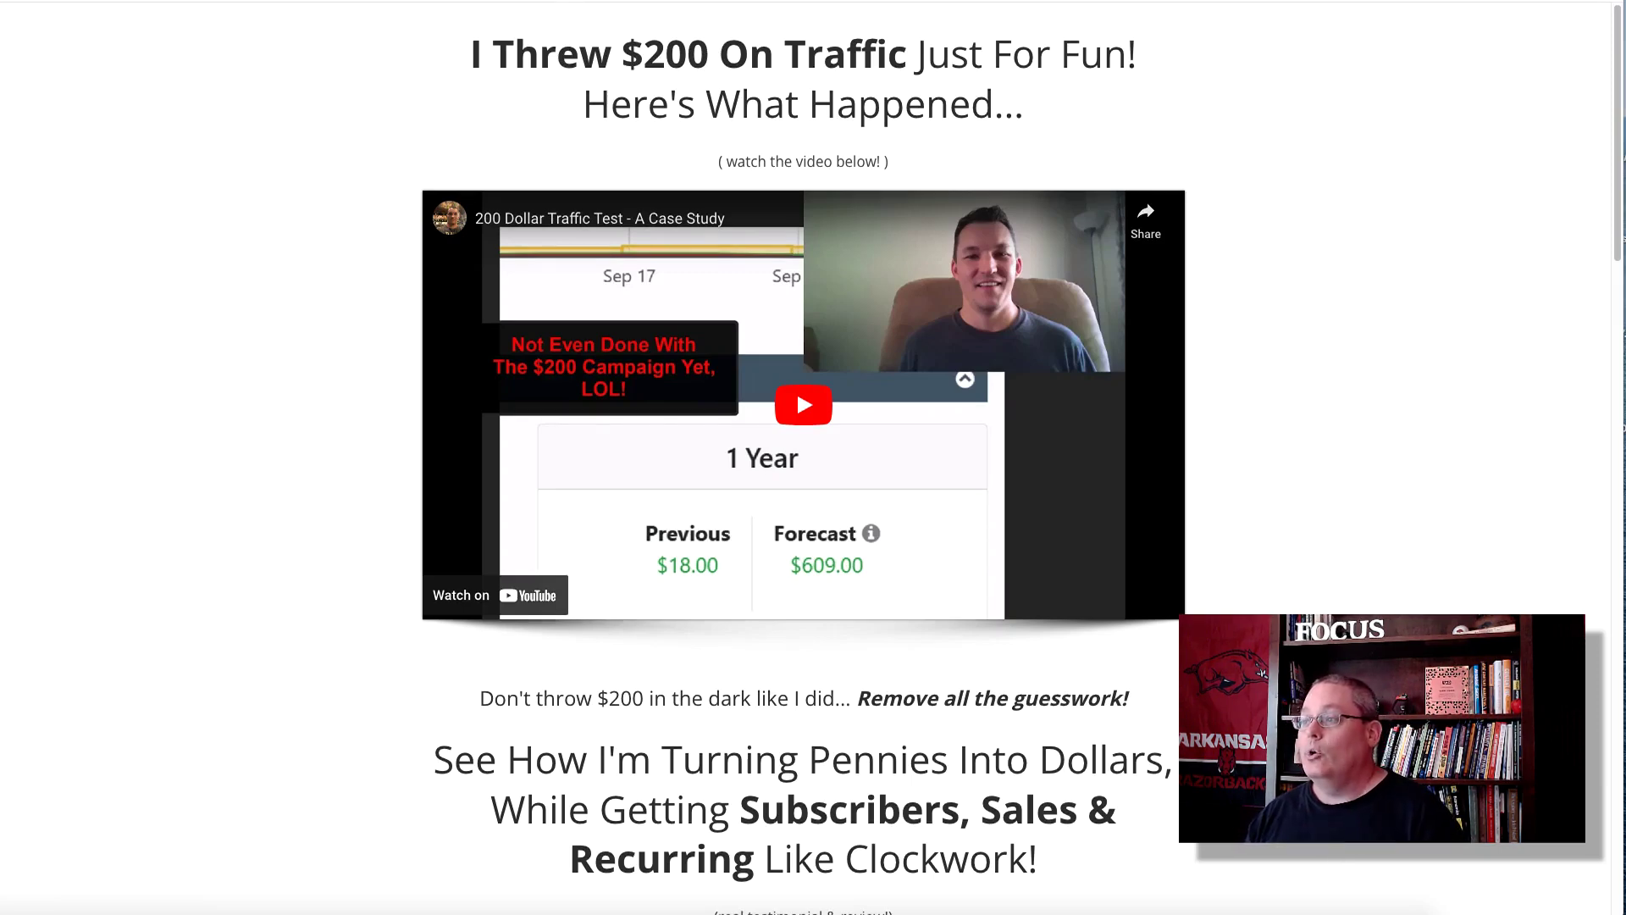
key("ctrl+Tab")
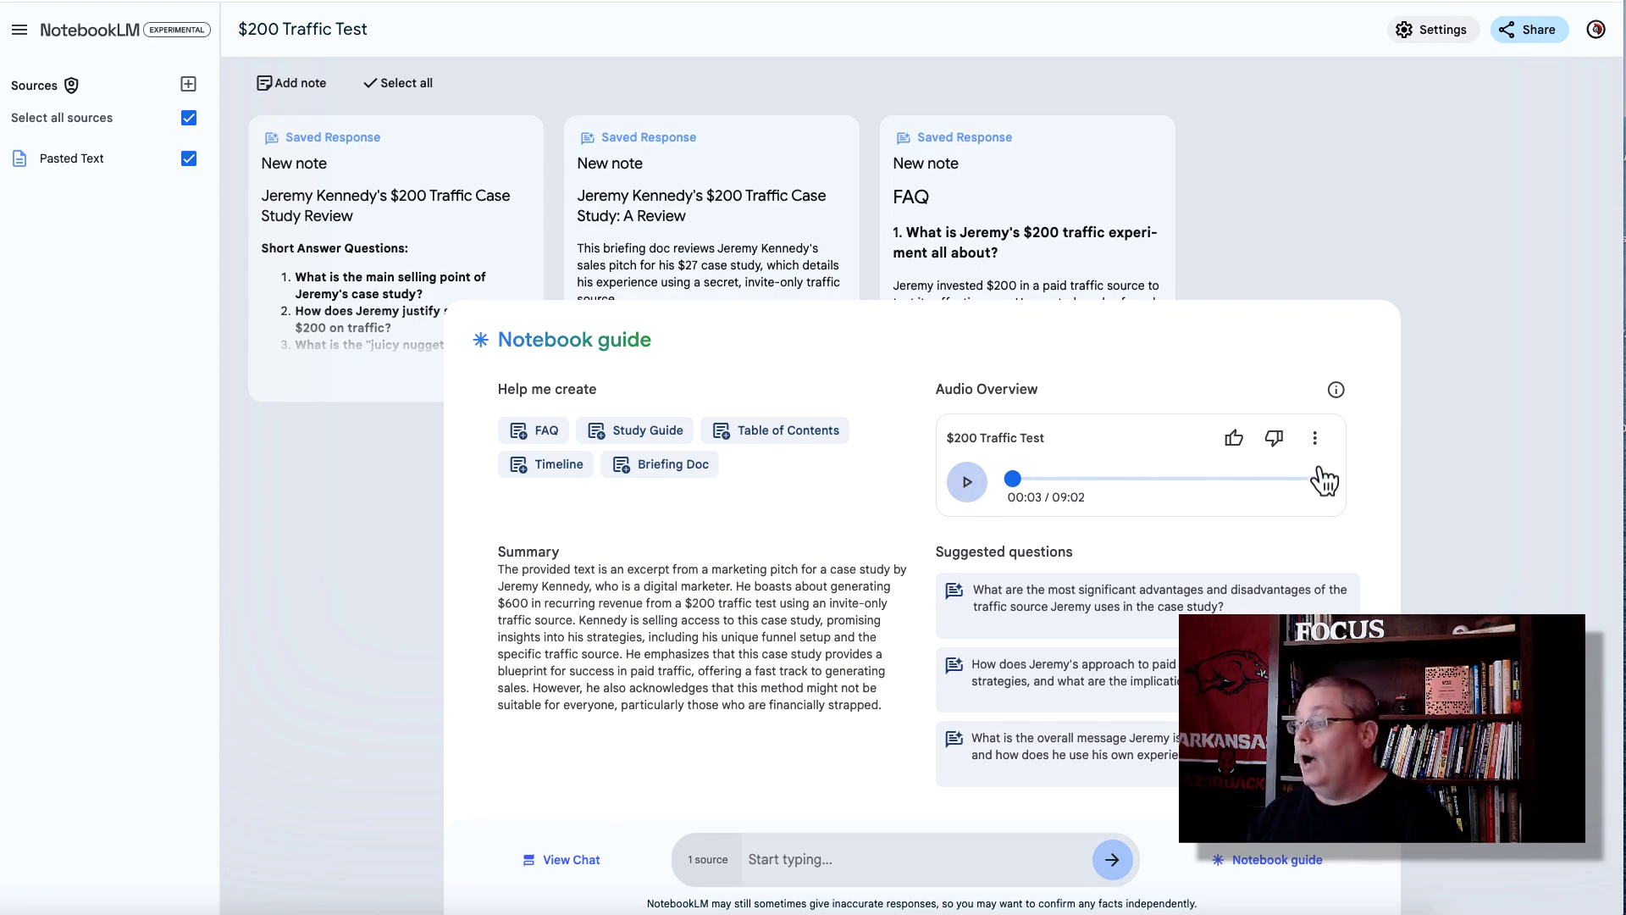
left_click(1314, 437)
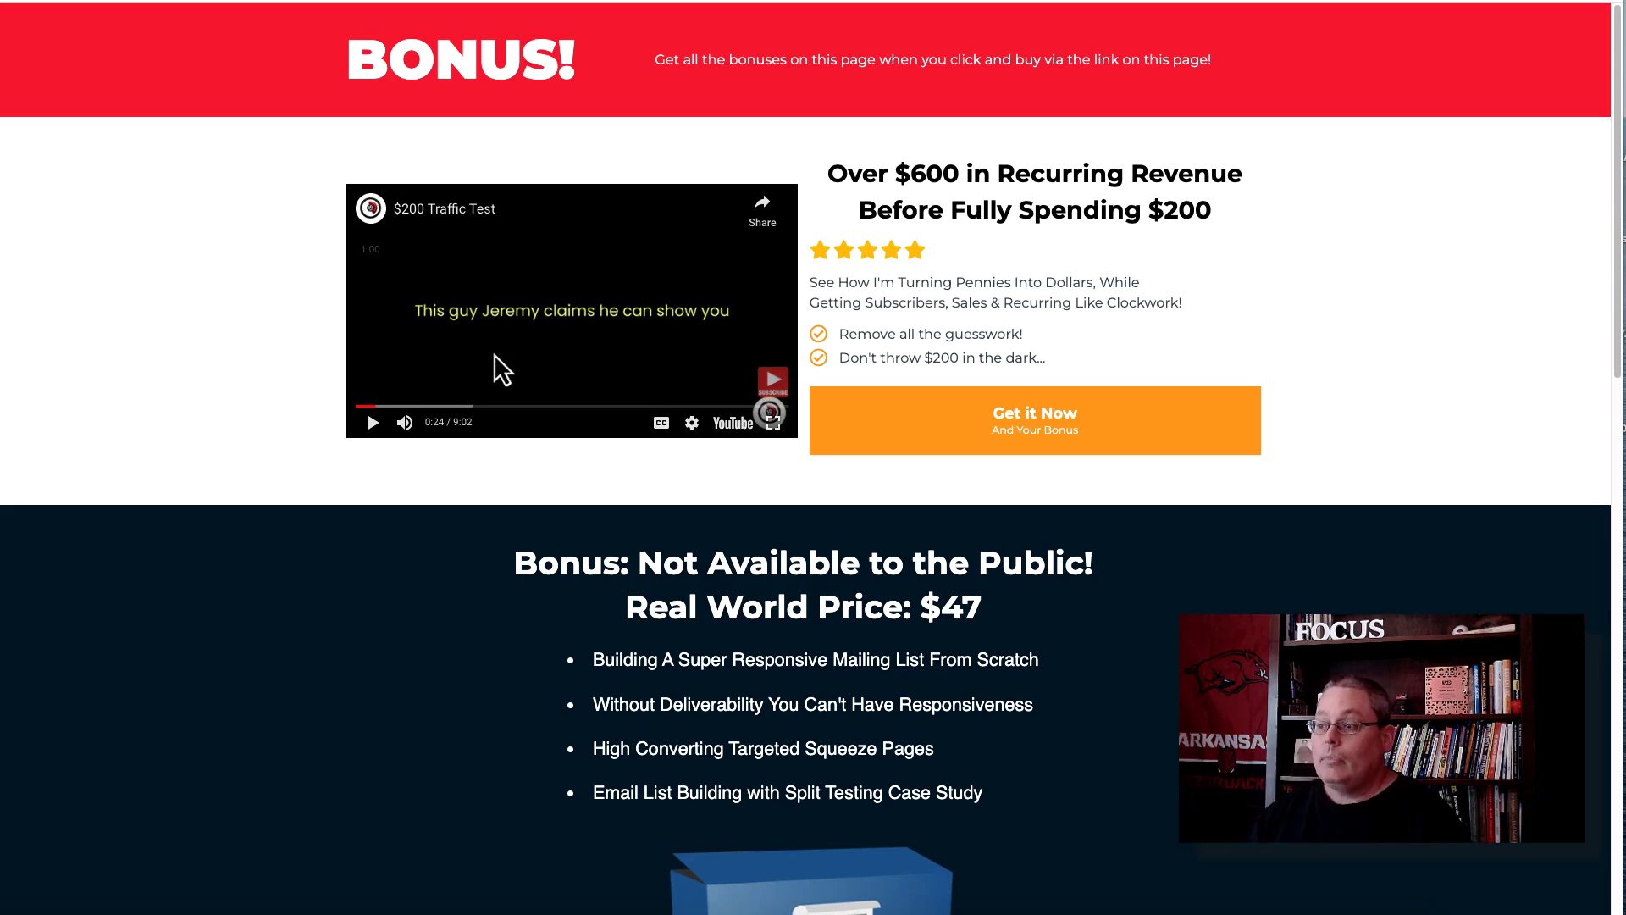
Play a few seconds of the $200 Traffic Test video on the bonus page and look through the page's bonus offers.
left_click(372, 423)
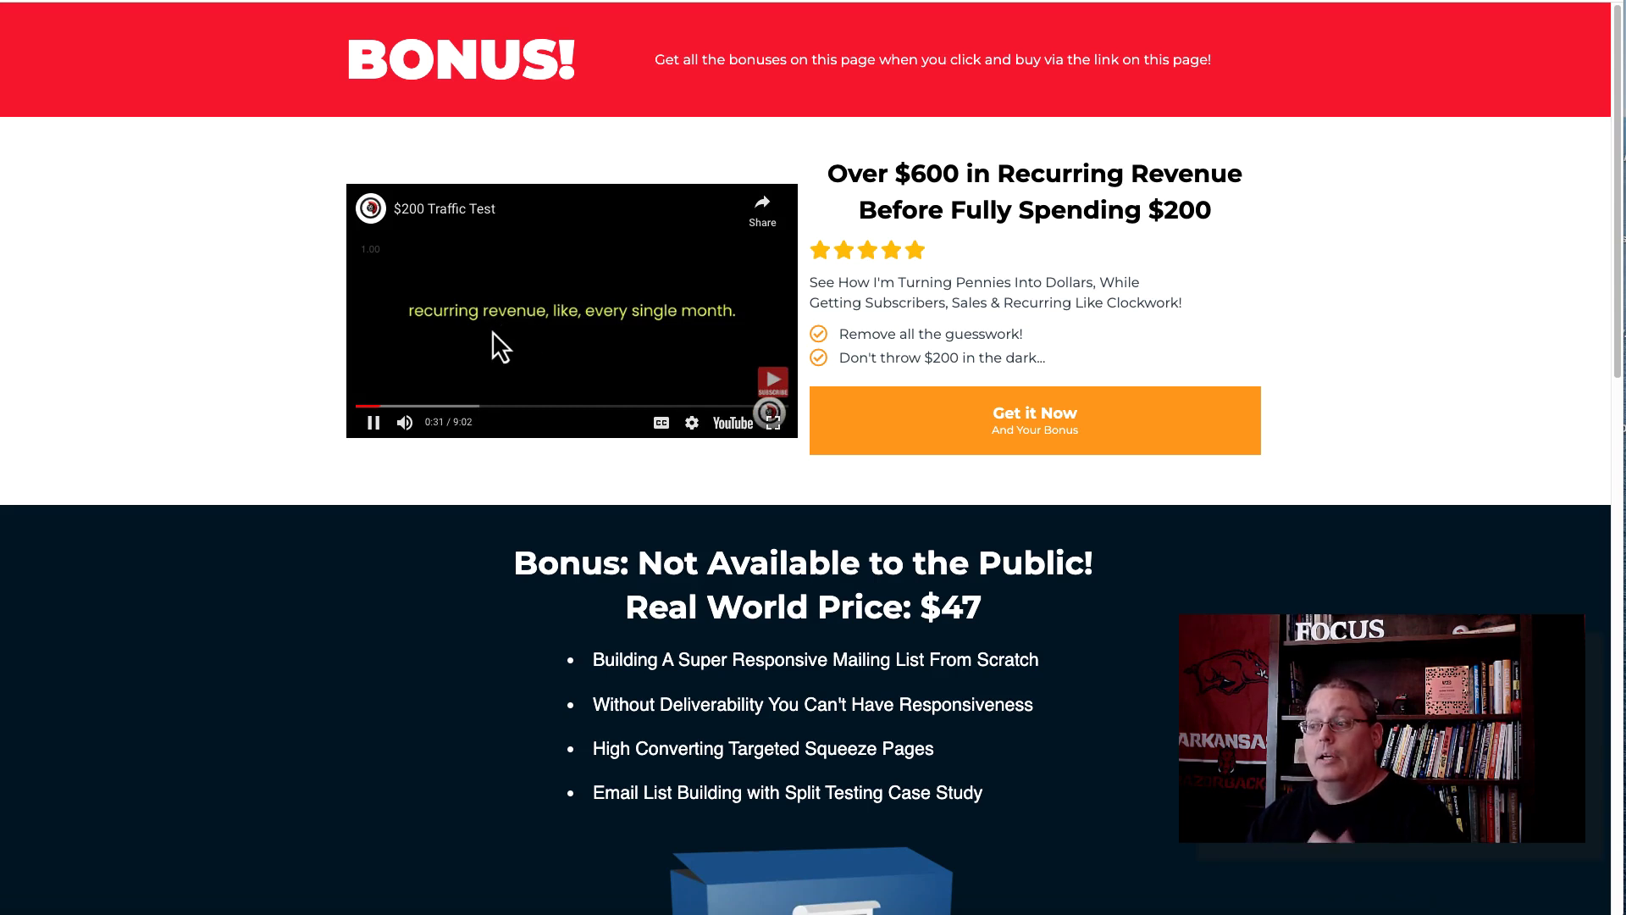
left_click(373, 423)
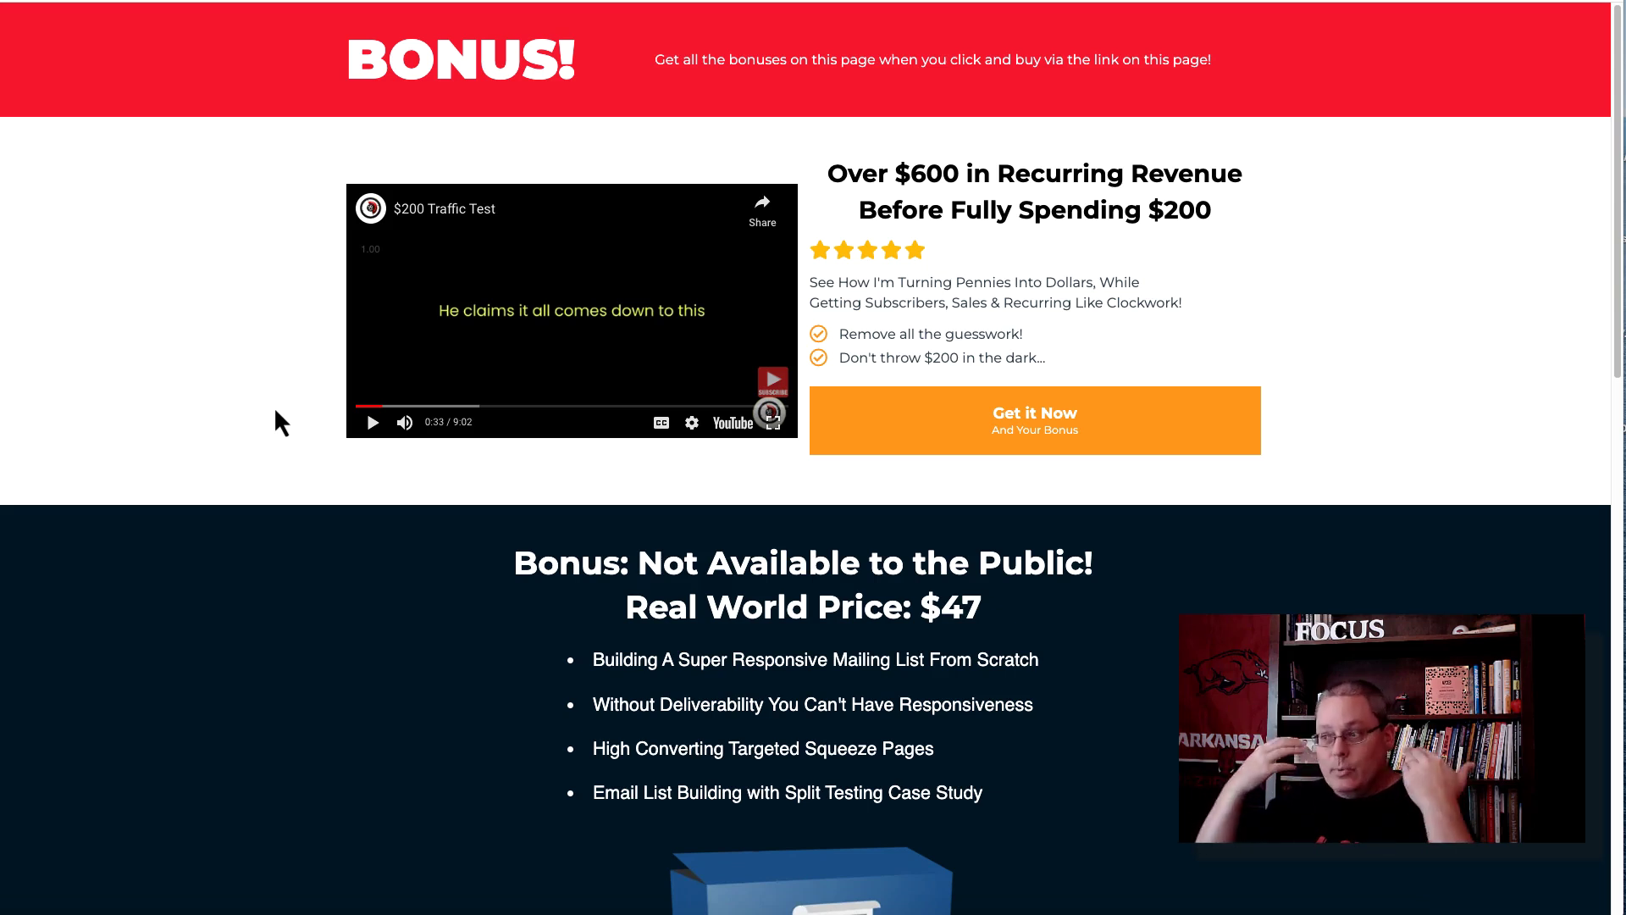
scroll(331, 470, "down", 2)
scroll(831, 574, "down", 2)
scroll(606, 570, "up", 4)
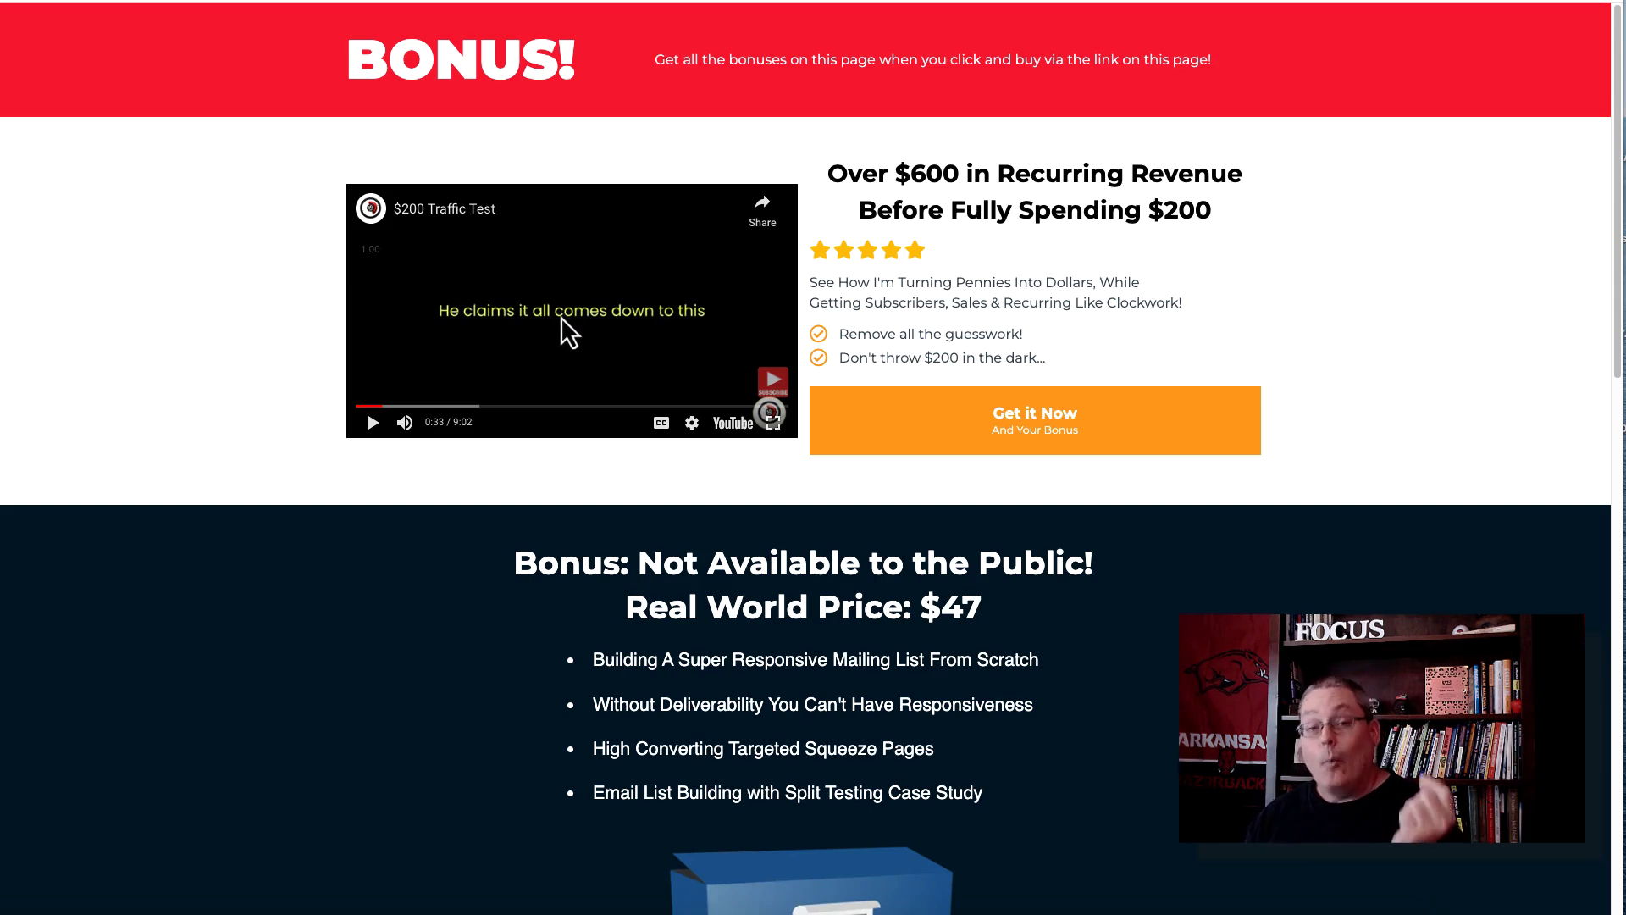
scroll(537, 372, "down", 1)
scroll(537, 372, "down", 10)
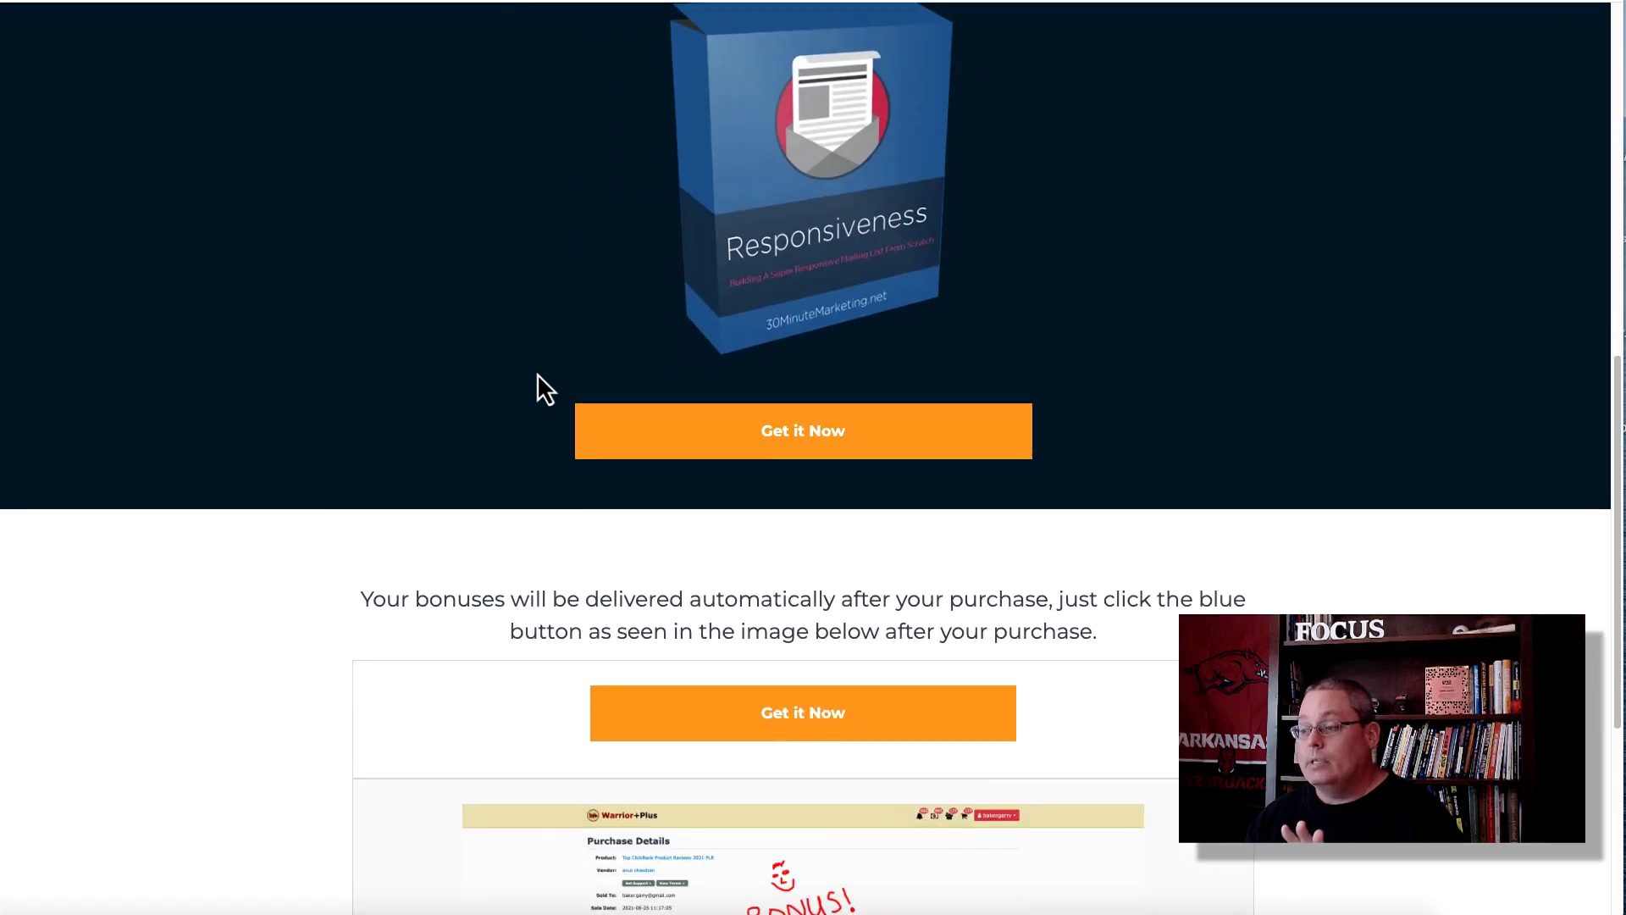
scroll(537, 373, "down", 4)
scroll(537, 373, "up", 12)
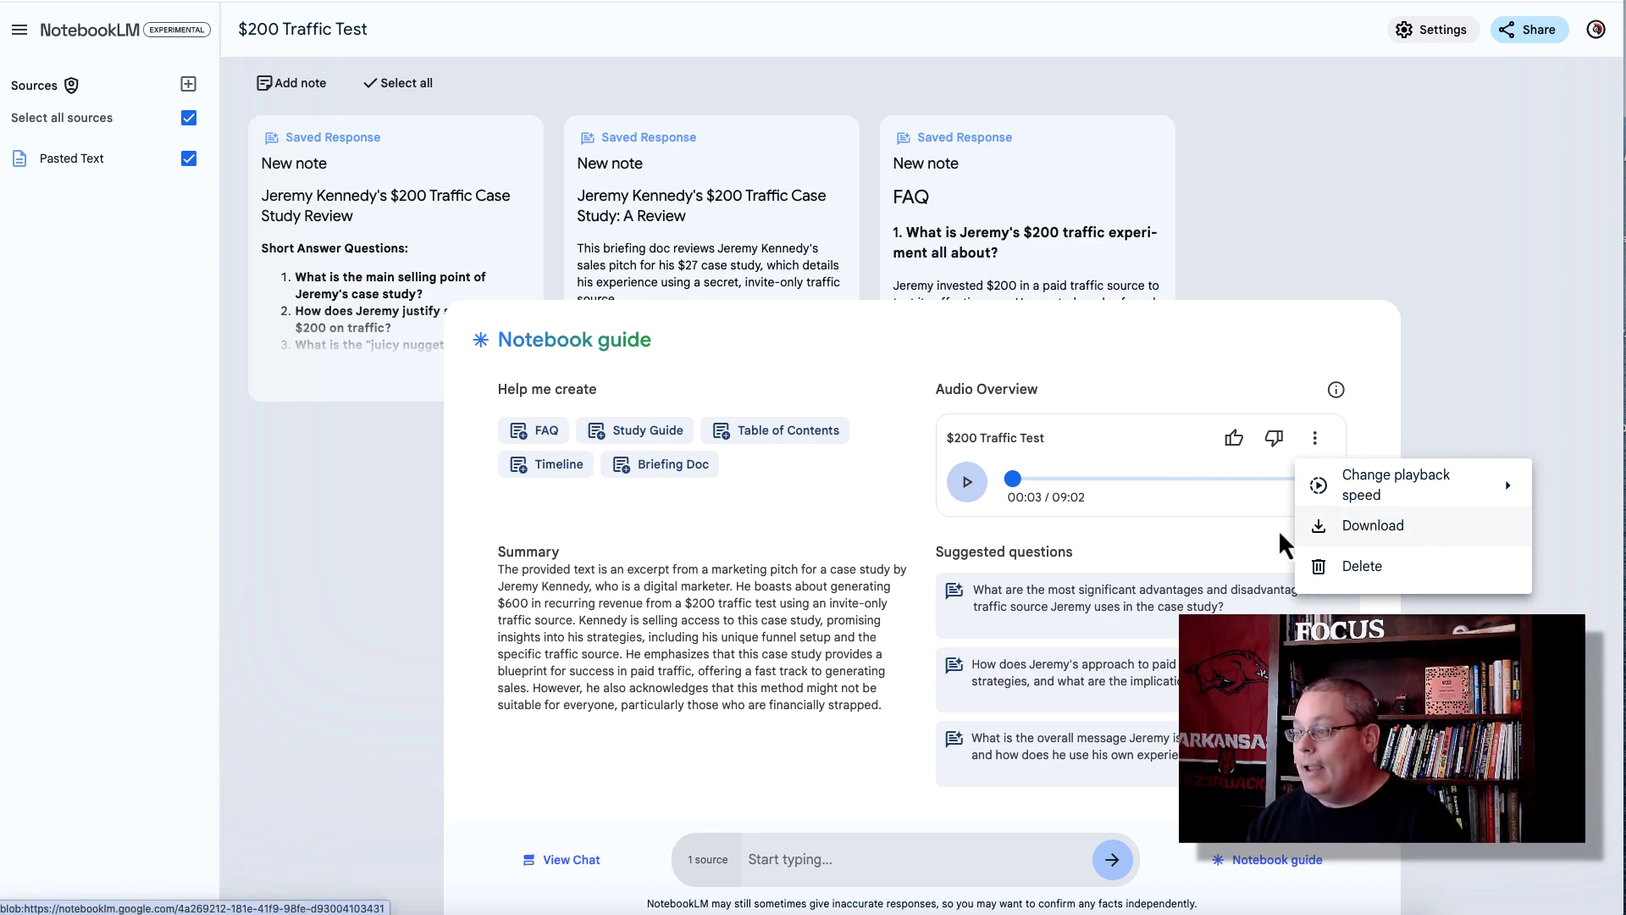
Close the Audio Overview's options in the $200 Traffic Test notebook.
left_click(1036, 412)
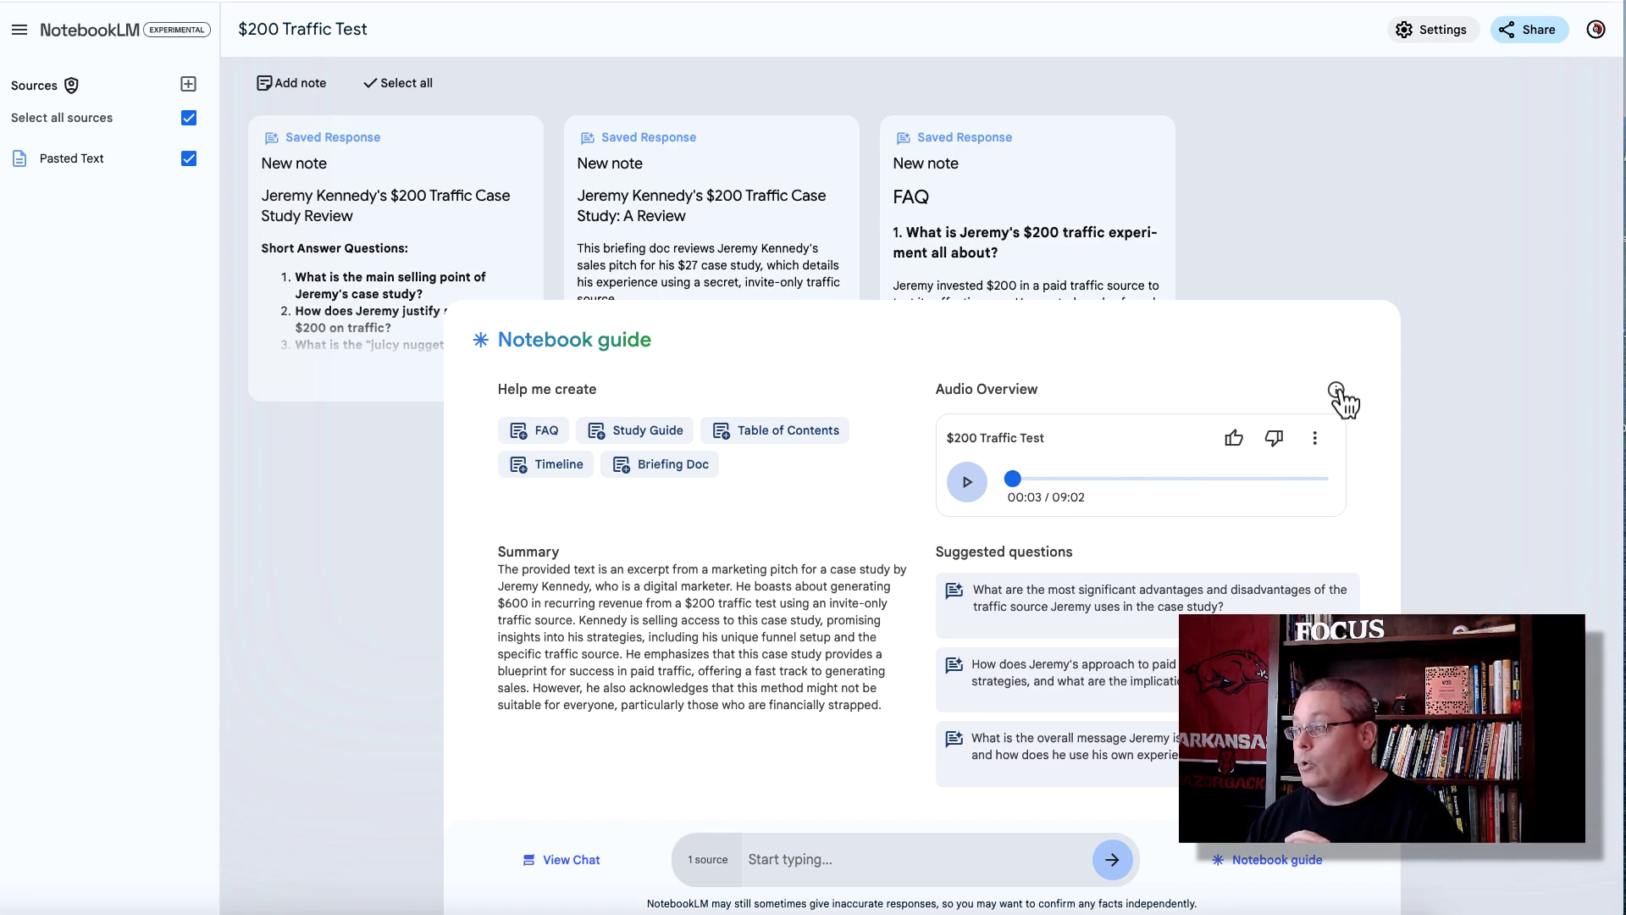
mouse_move(1340, 391)
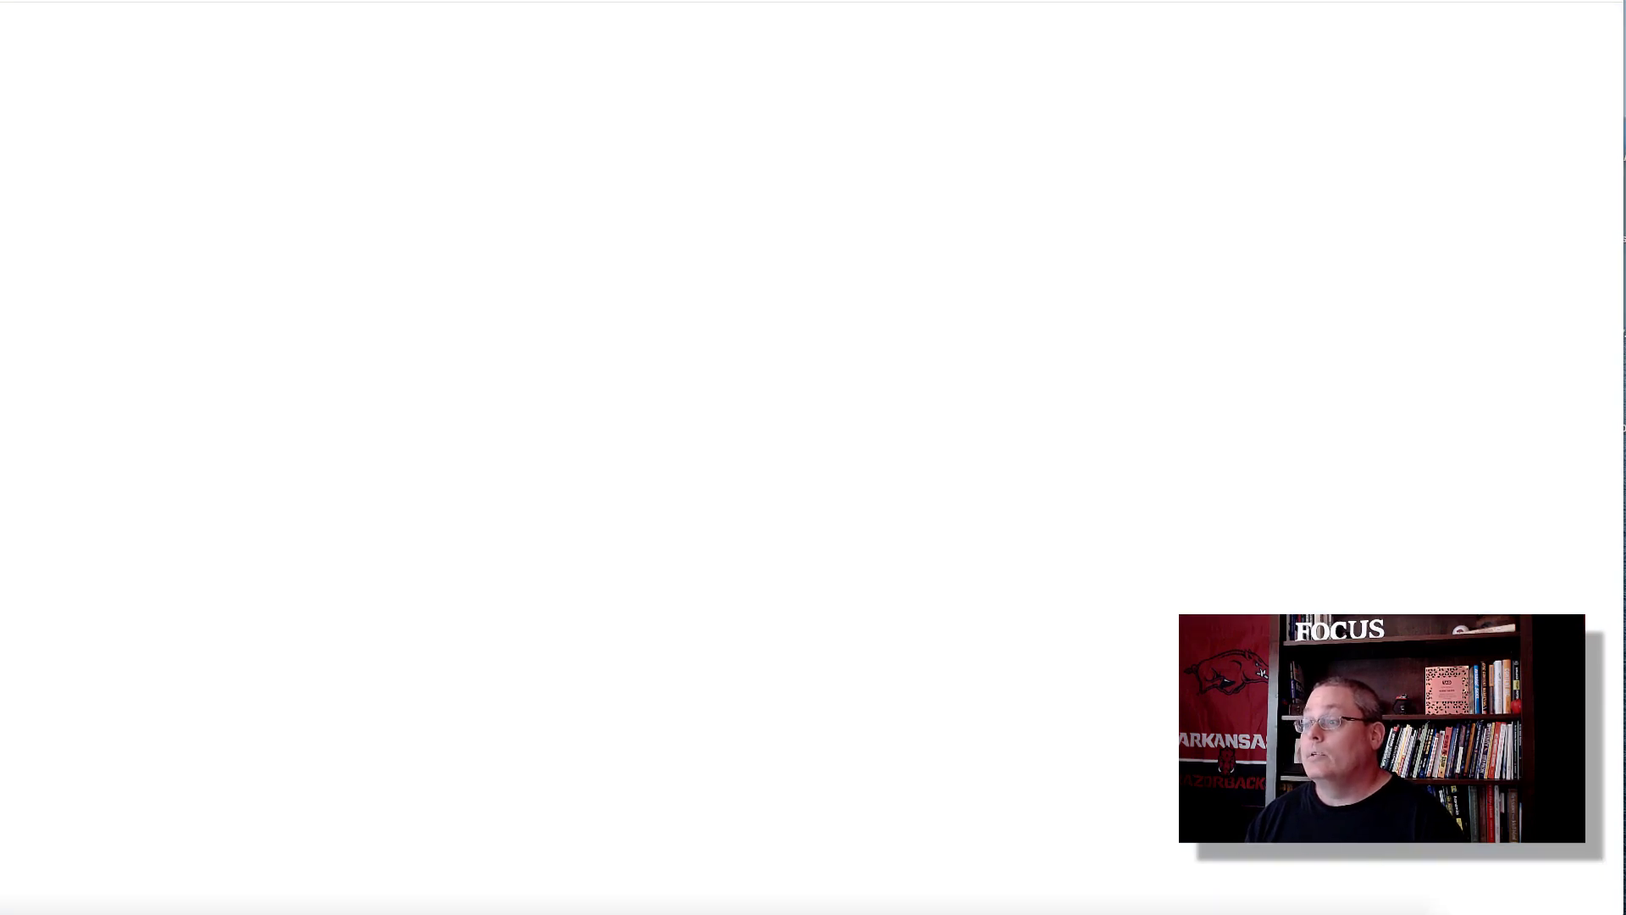
Switch to the LeadCreator sales page and examine its features, money-making section and user testimonials.
left_click(856, 1)
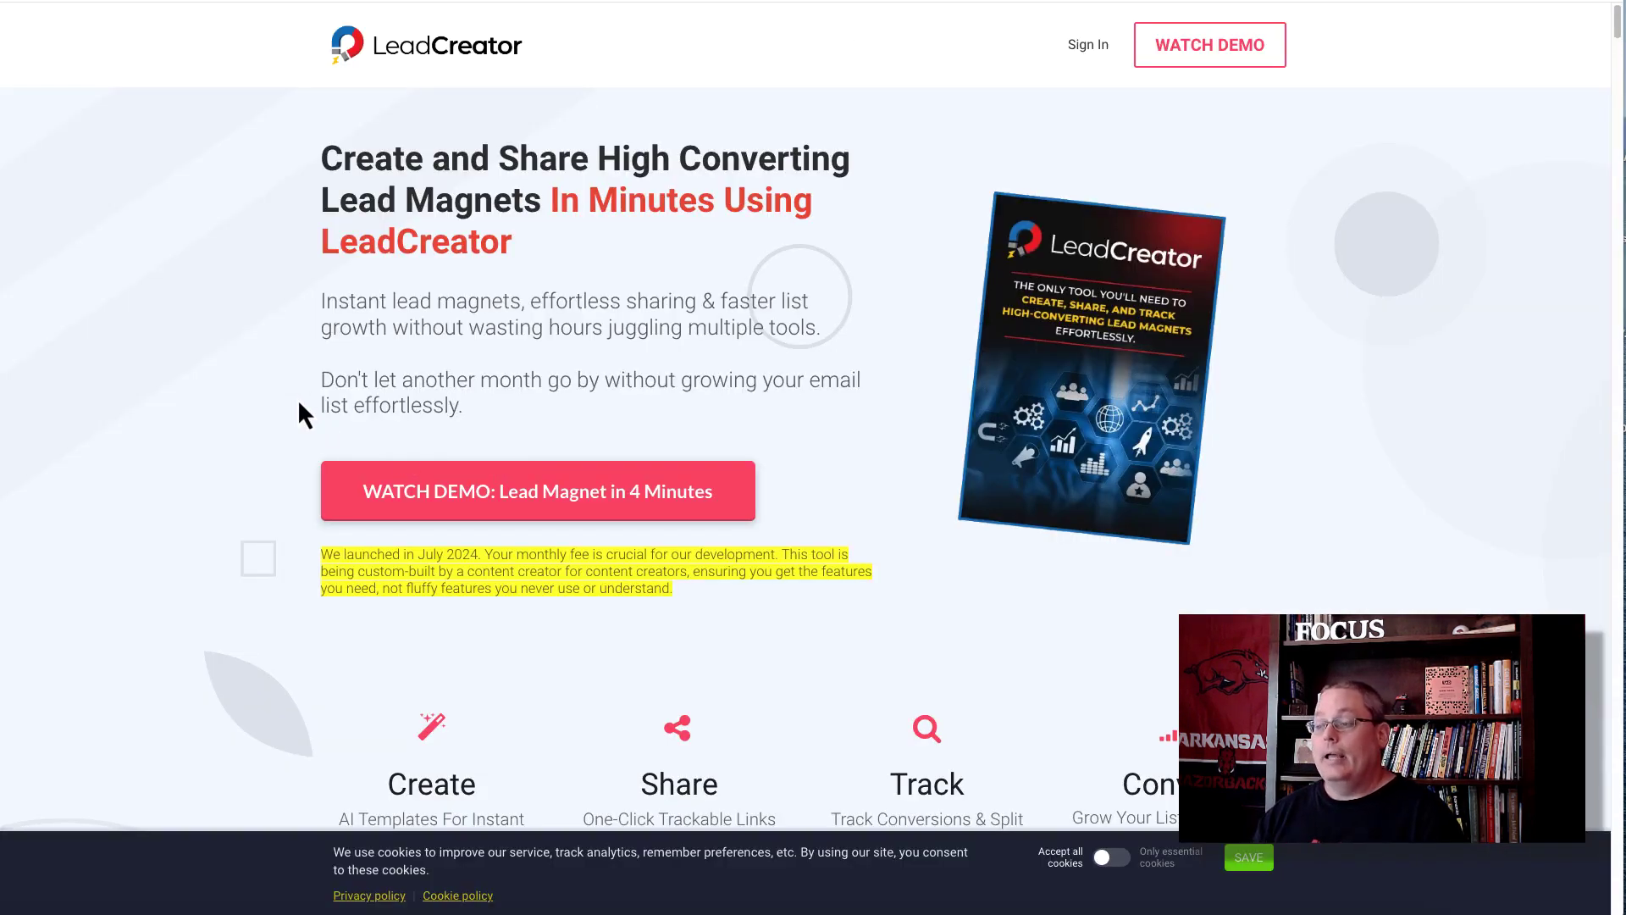
scroll(302, 407, "down", 20)
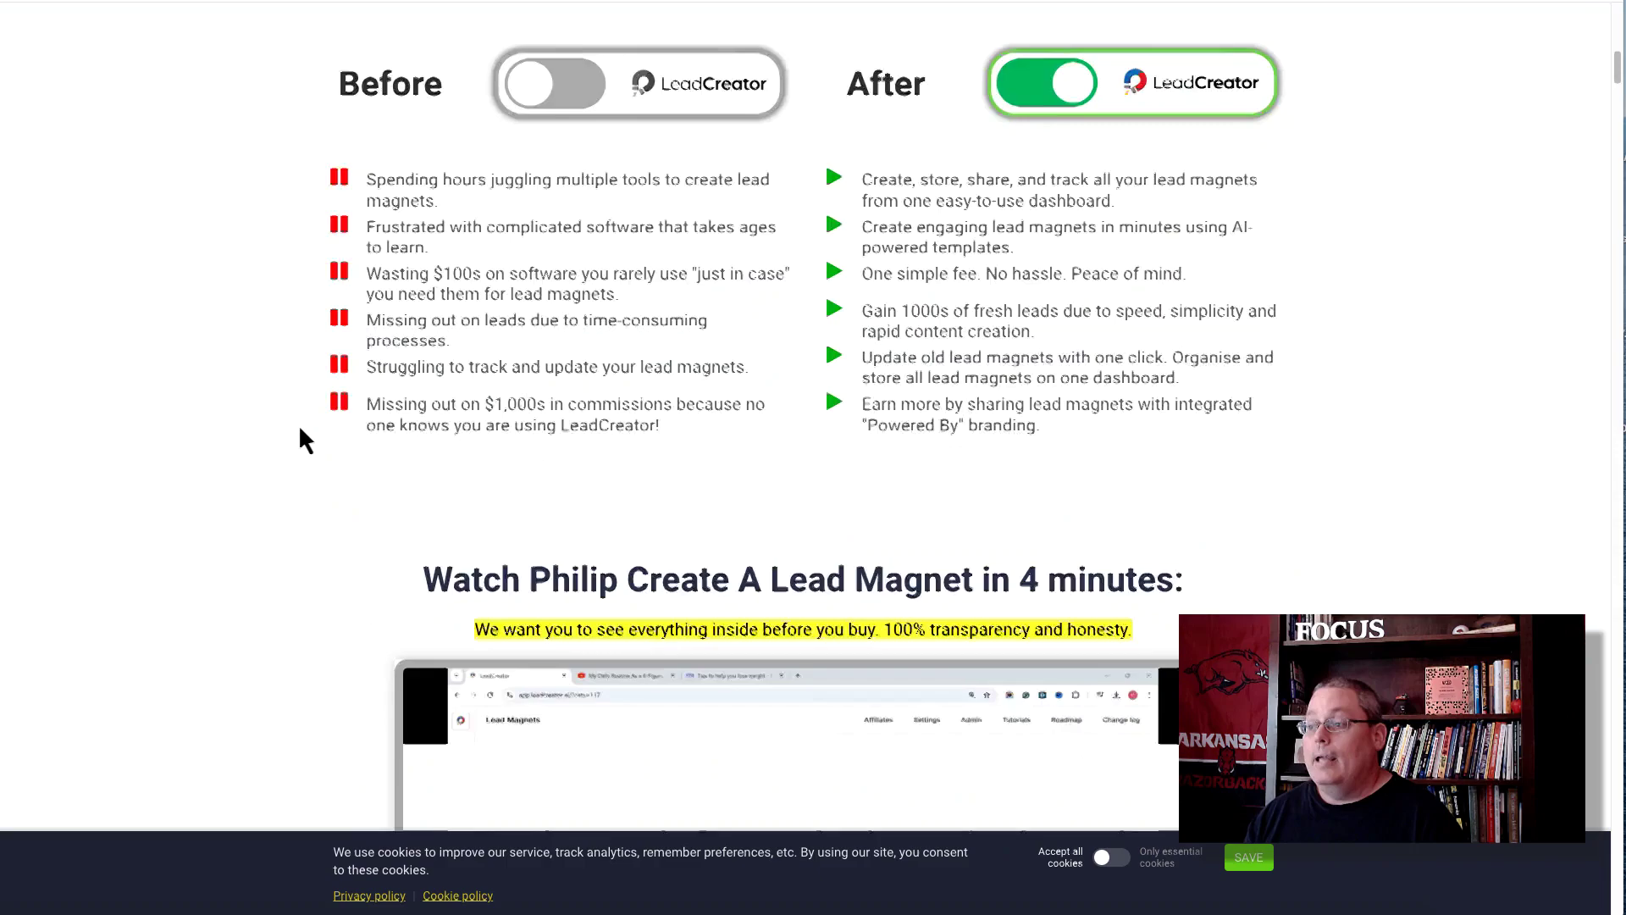
scroll(301, 437, "down", 15)
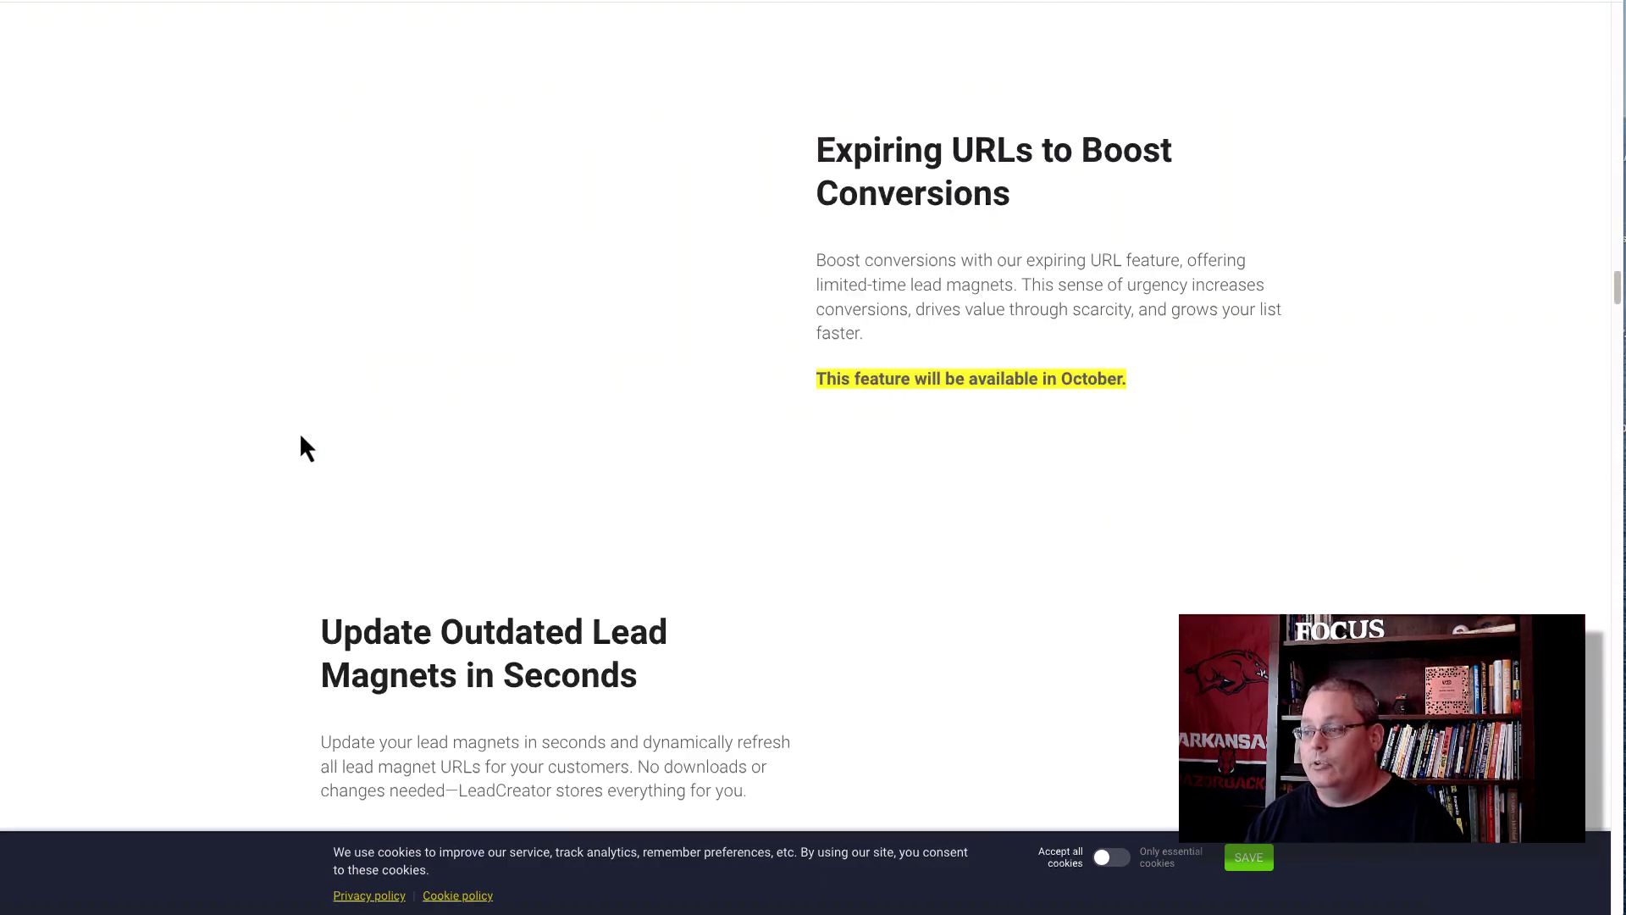
scroll(301, 437, "down", 15)
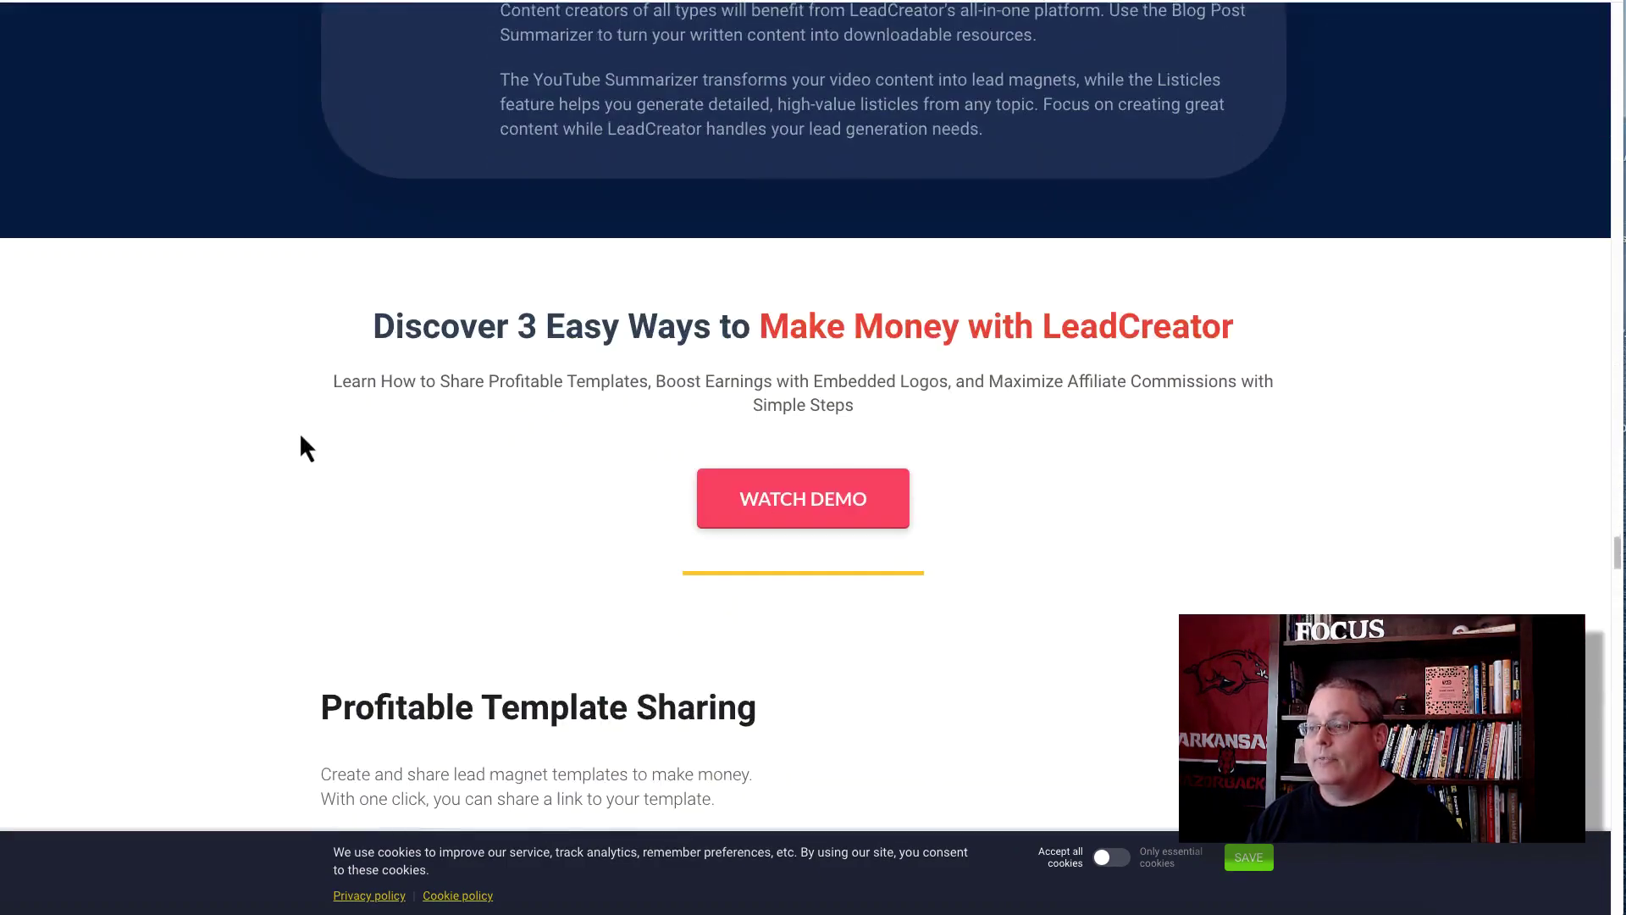
scroll(301, 437, "down", 15)
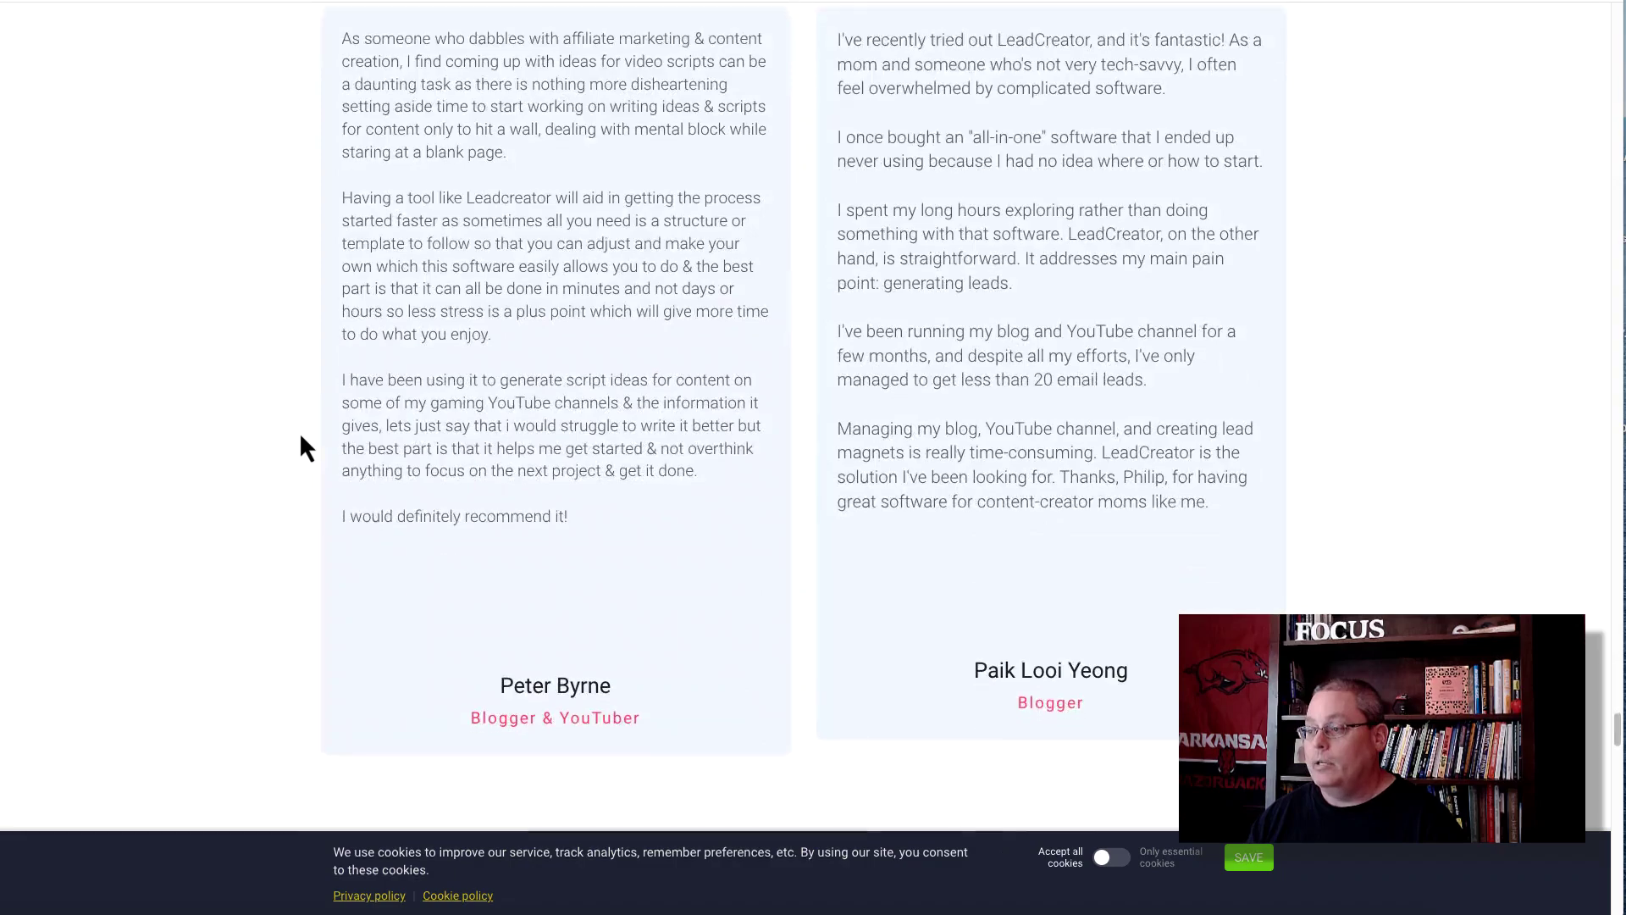
scroll(302, 437, "up", 13)
scroll(302, 436, "up", 12)
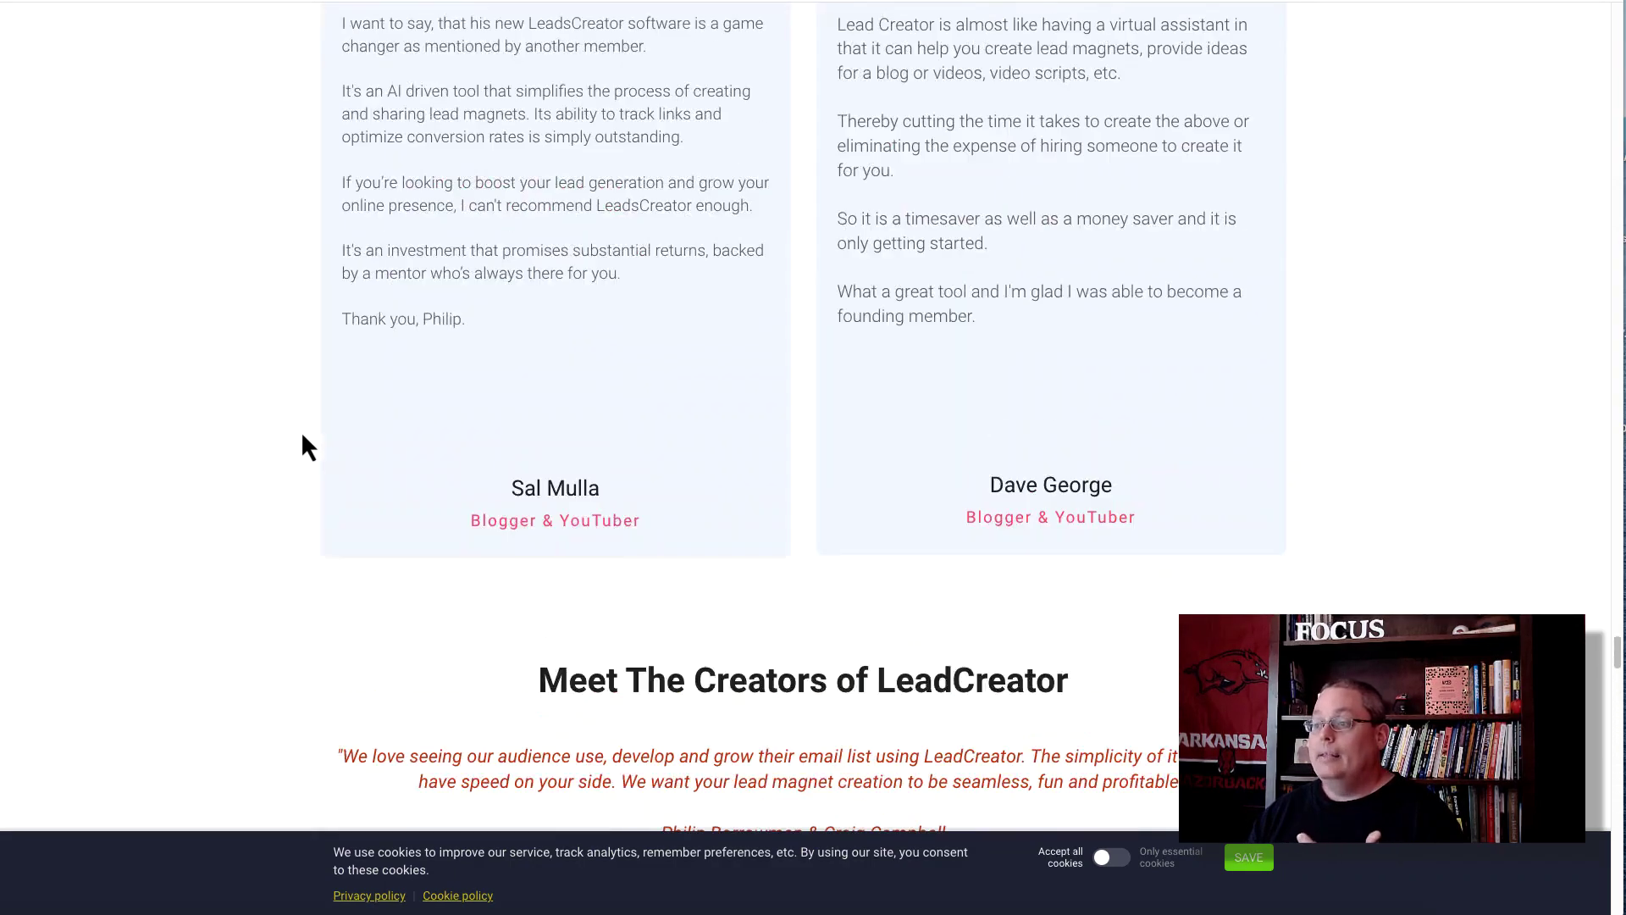
scroll(362, 435, "down", 2)
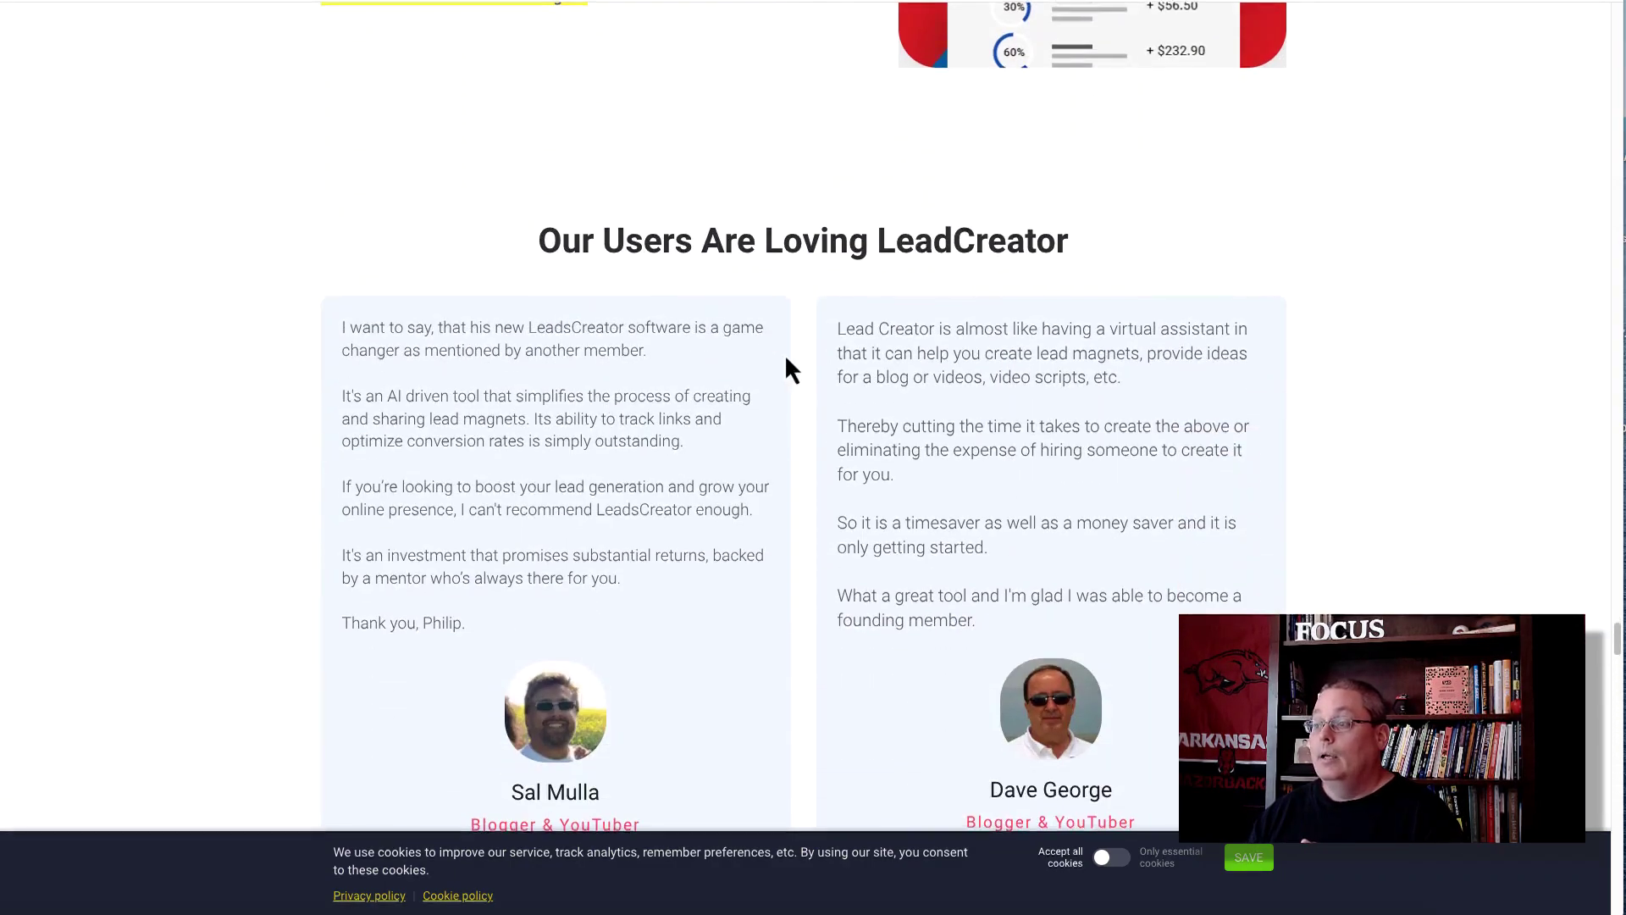
scroll(784, 356, "down", 3)
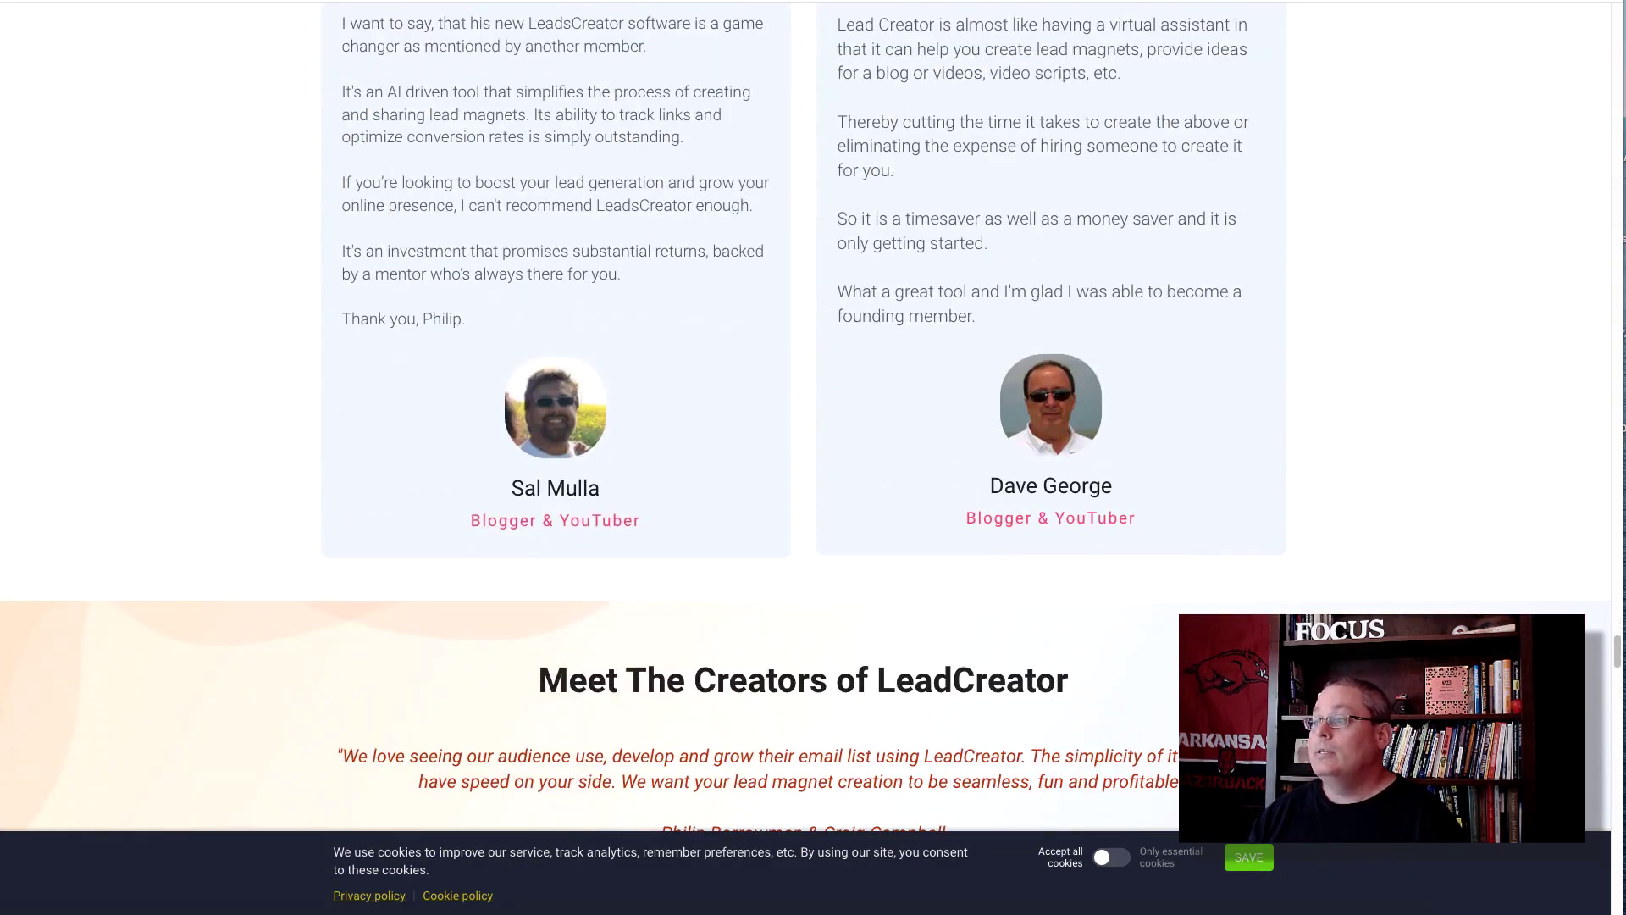
Switch to the LeadCreator notebook in NotebookLM, read through the Lead Creator source text, and close the source.
key("ctrl+Tab")
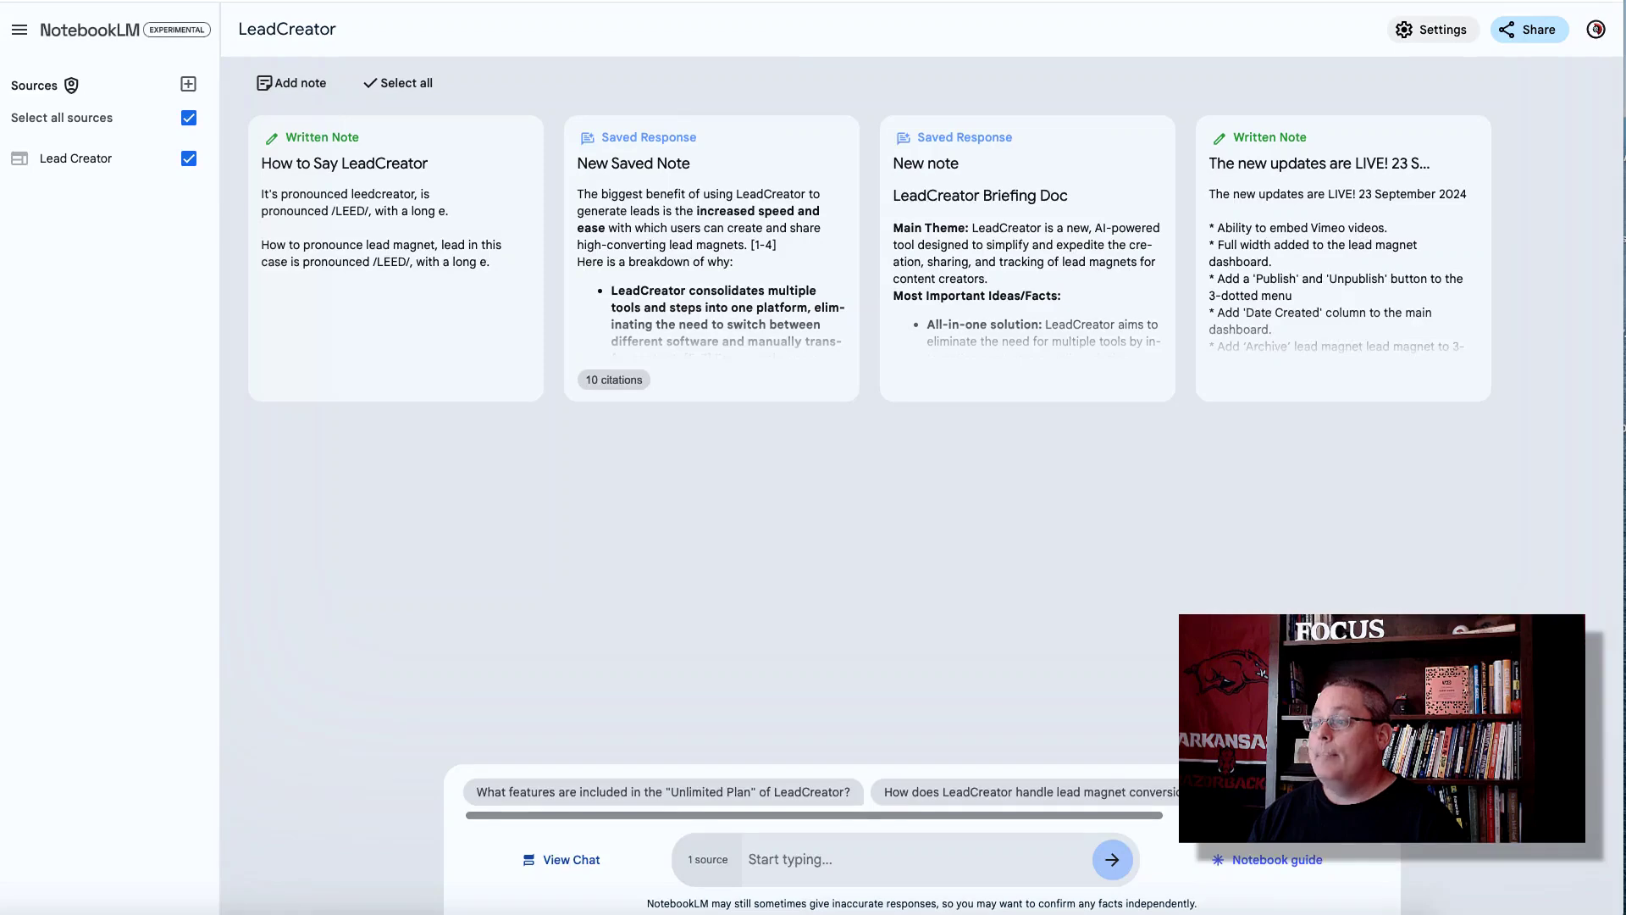
left_click(100, 173)
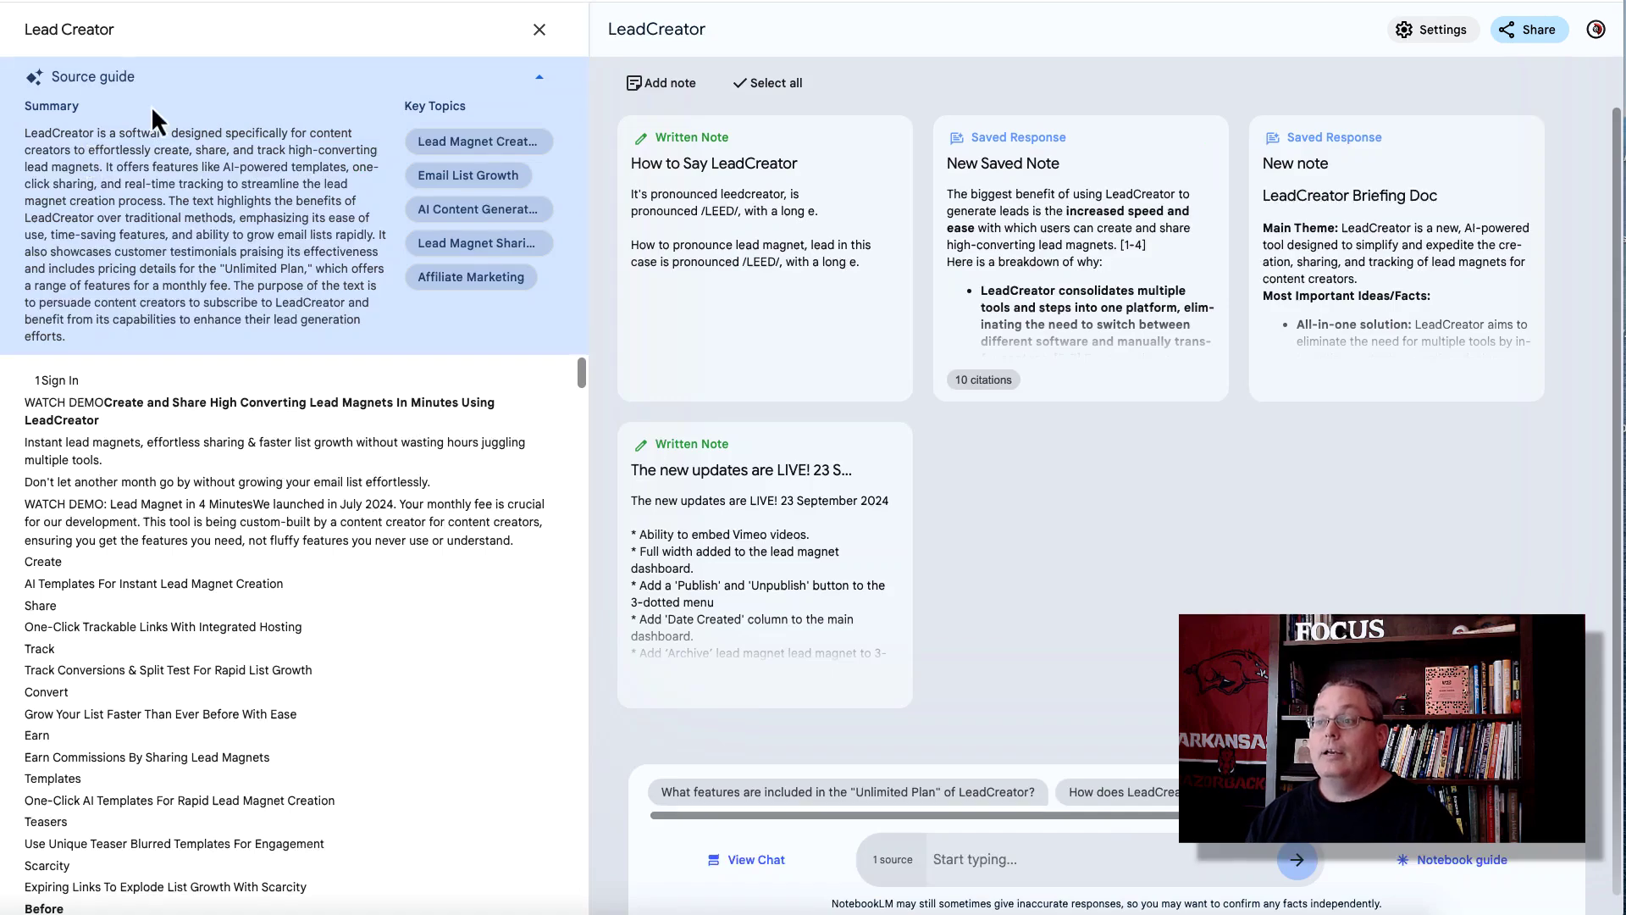
scroll(267, 476, "down", 6)
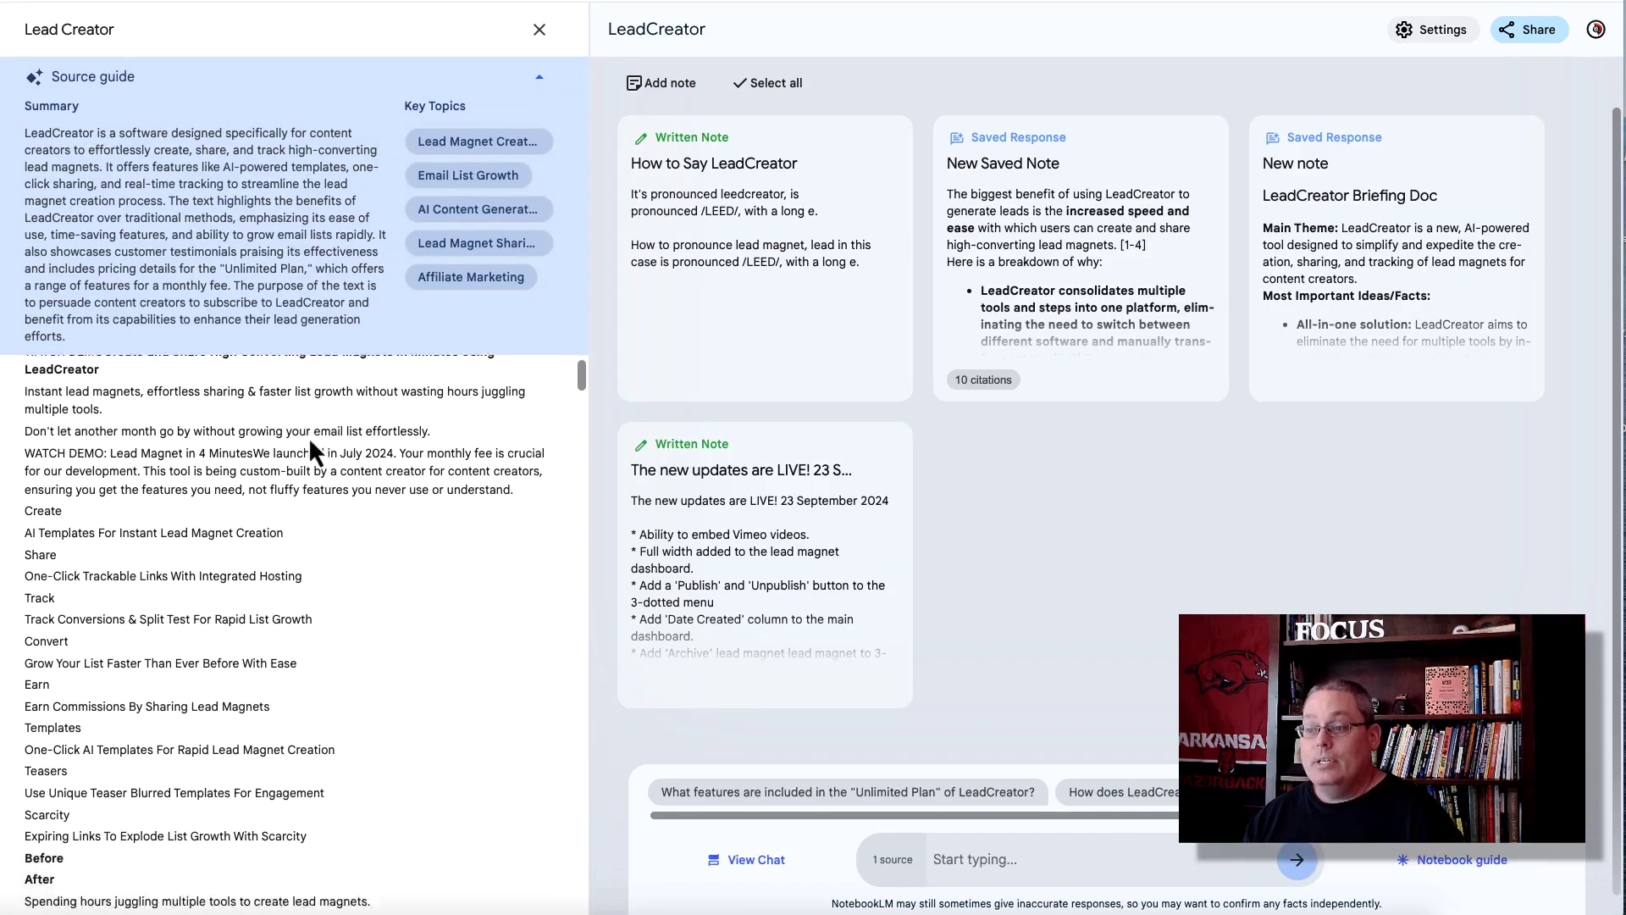
scroll(268, 476, "down", 15)
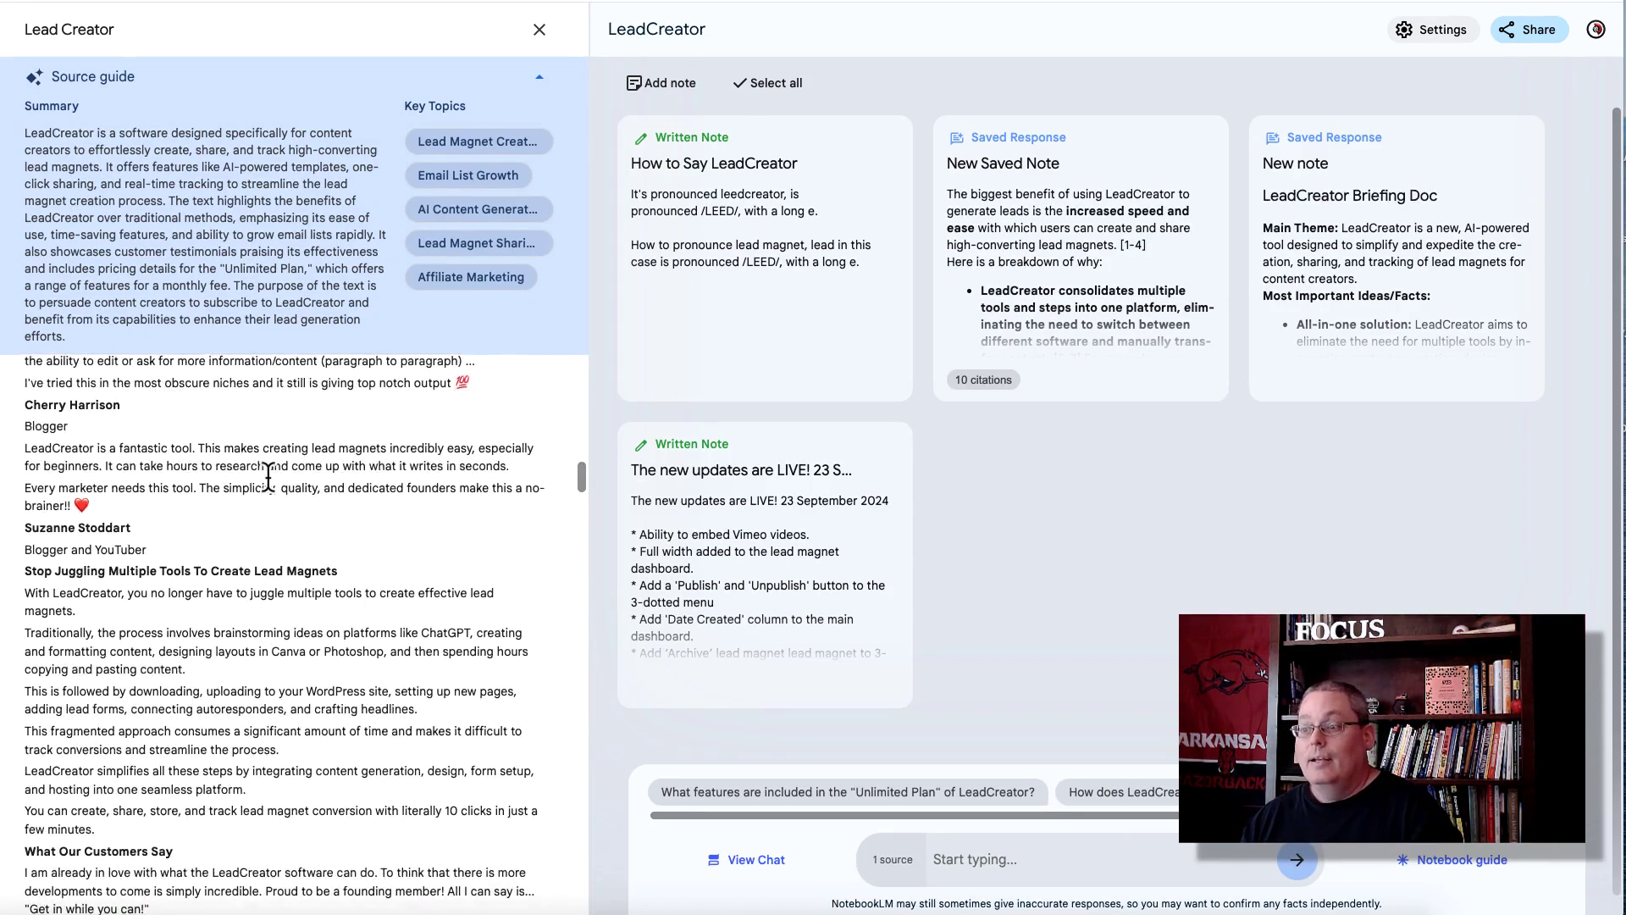
scroll(267, 476, "up", 20)
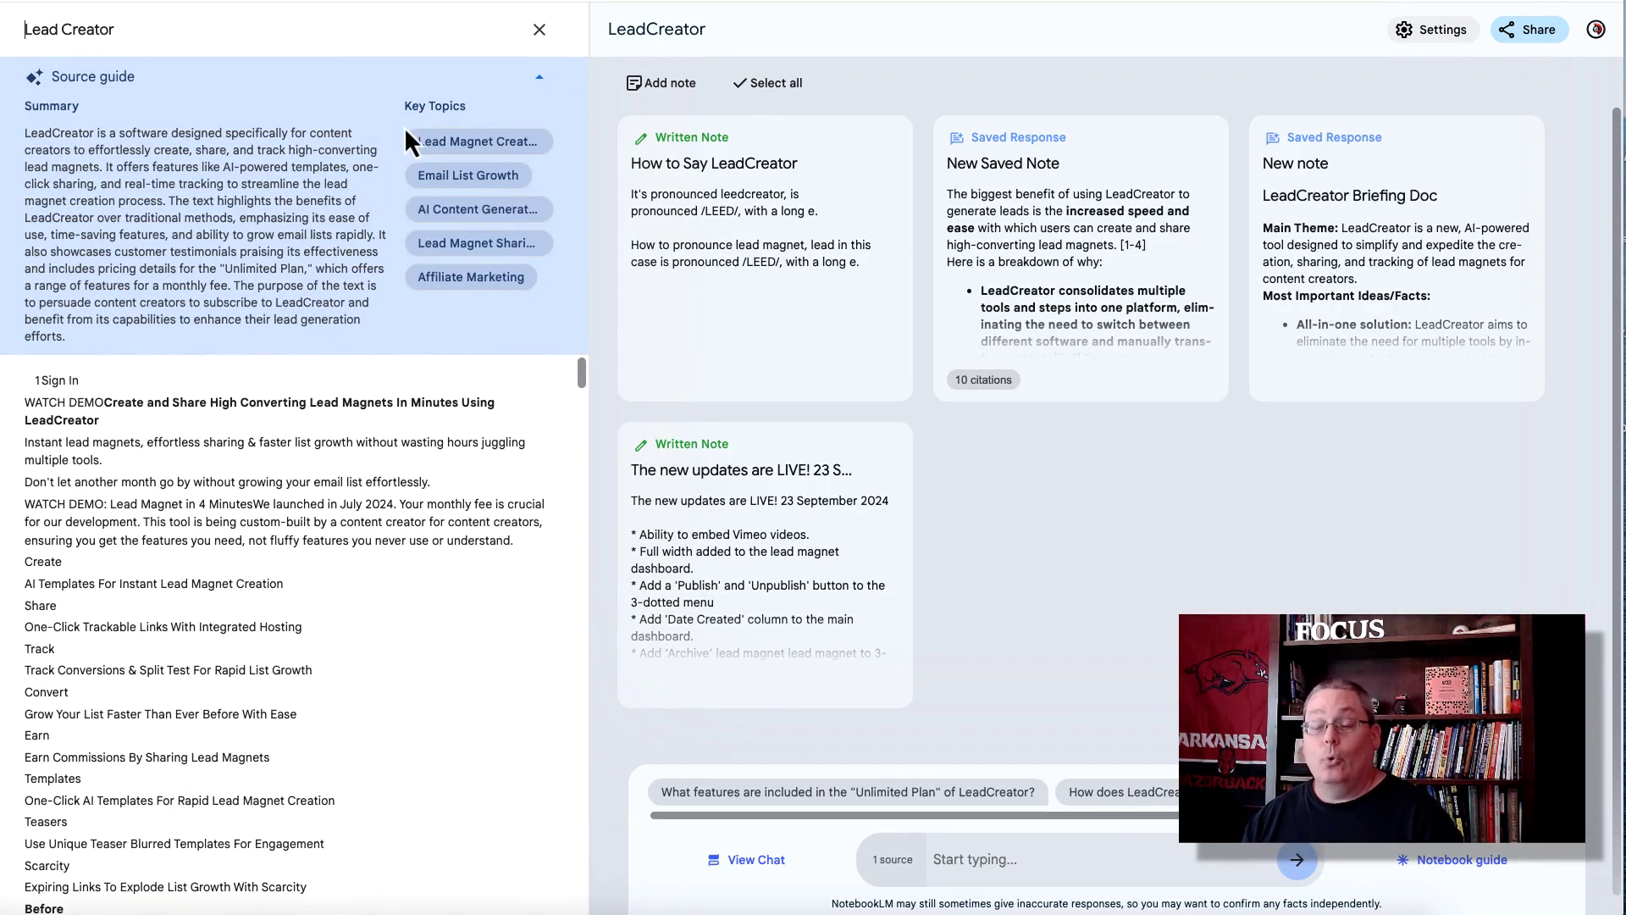
left_click(539, 78)
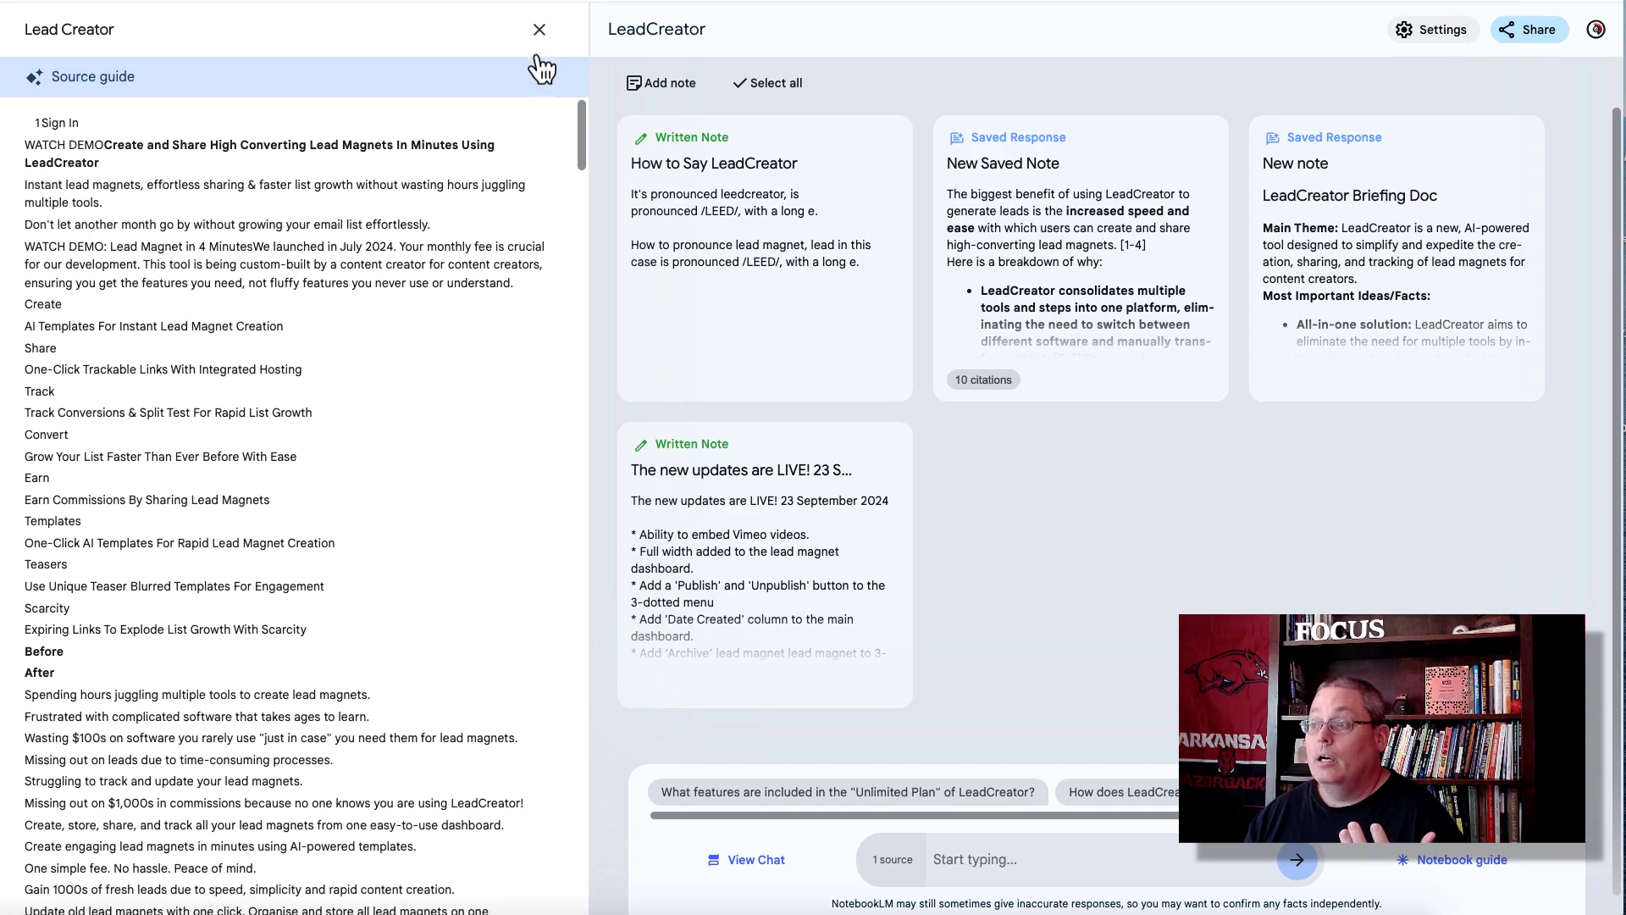
left_click(539, 29)
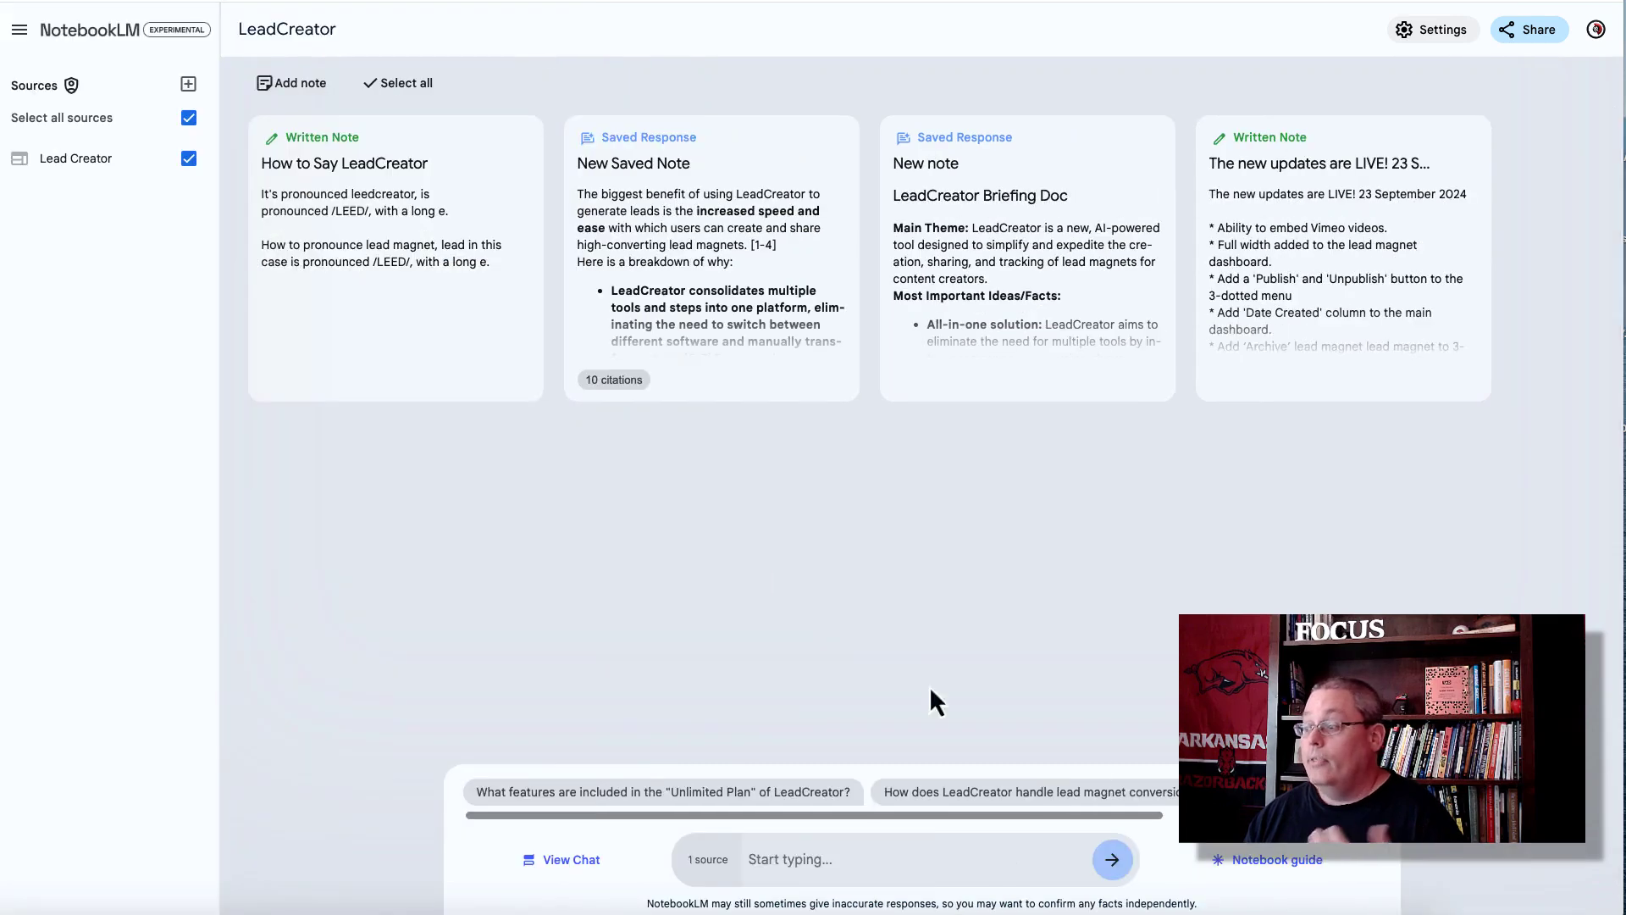
Open the LeadCreator notebook guide and load its Audio Overview conversation.
left_click(1274, 859)
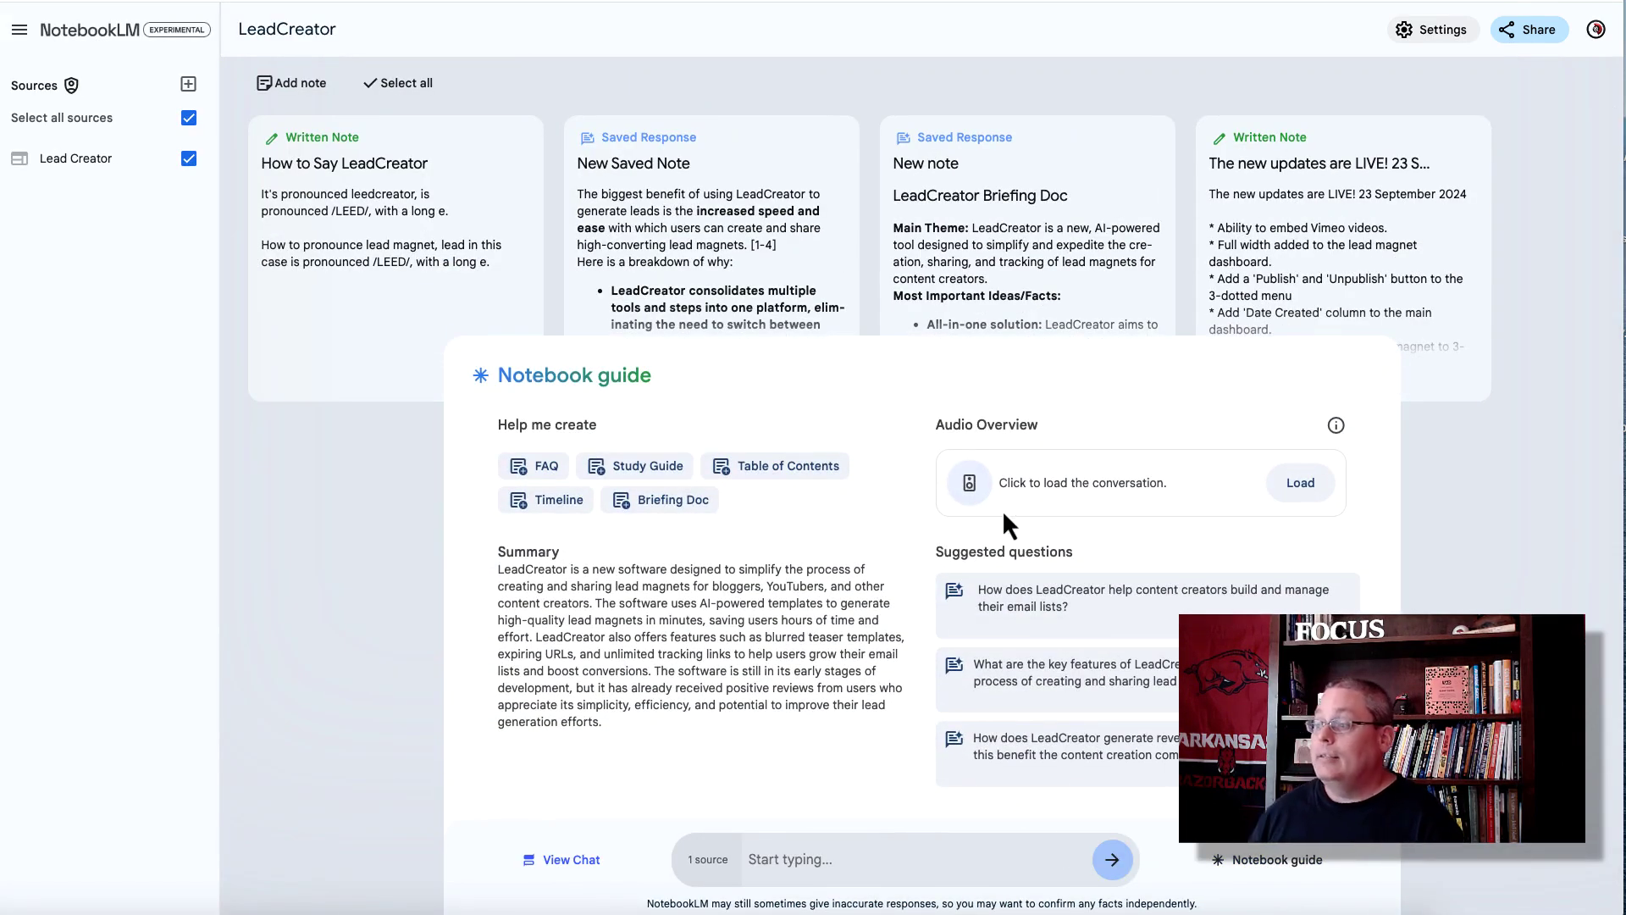
left_click(1298, 495)
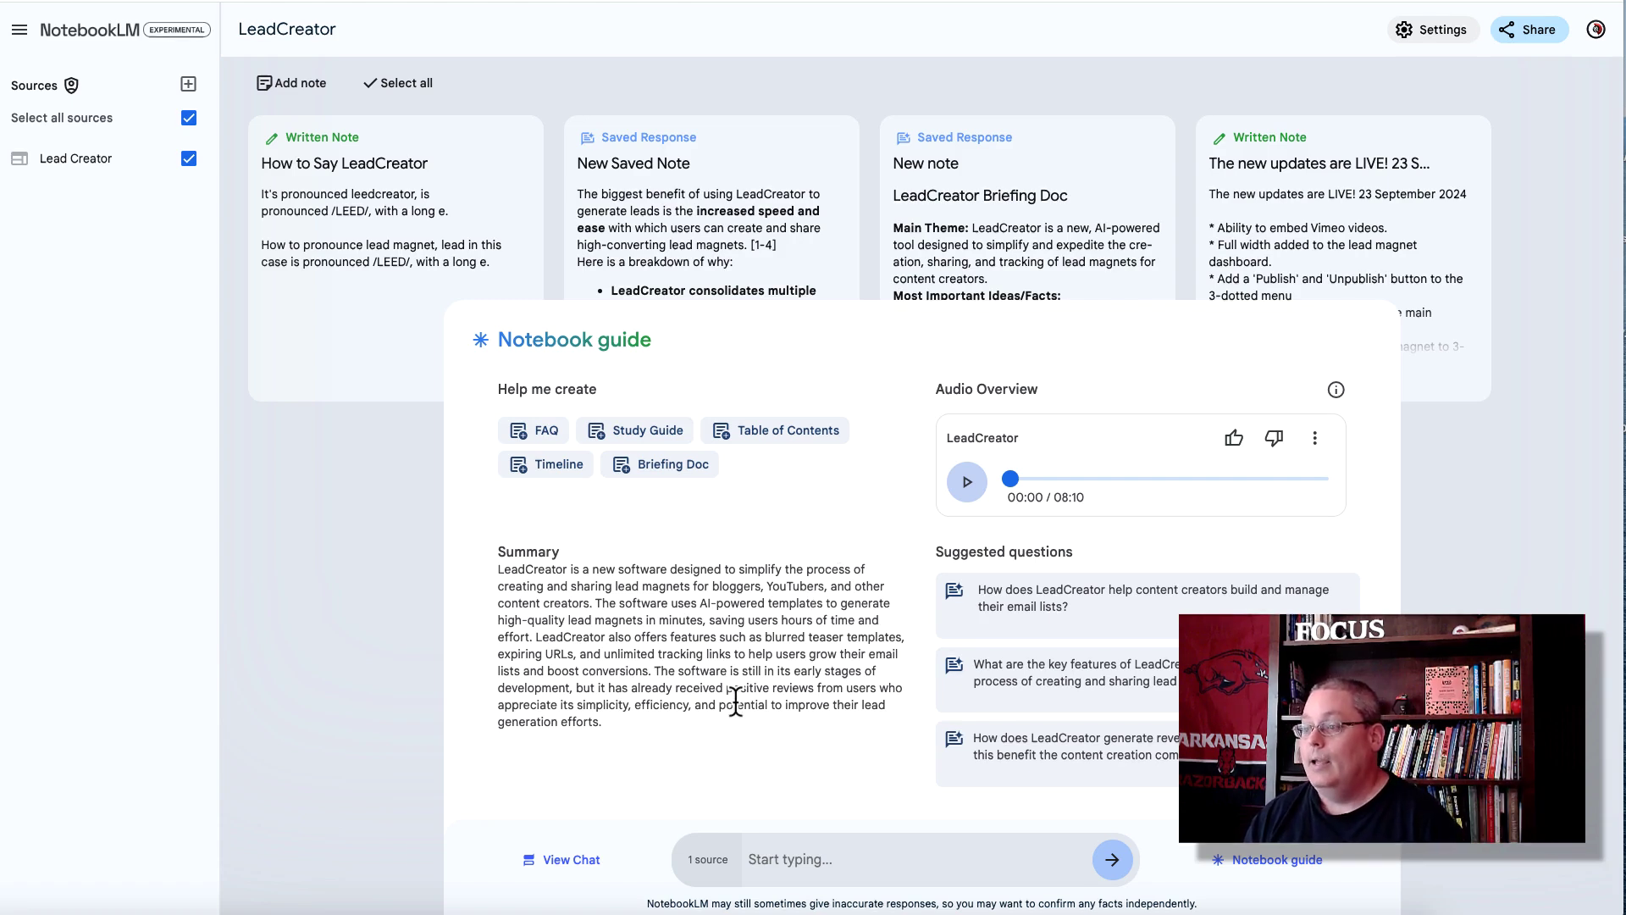
Open the notebook's chat and highlight the question on pronouncing LeadCreator and lead magnet, along with its answer.
left_click(555, 860)
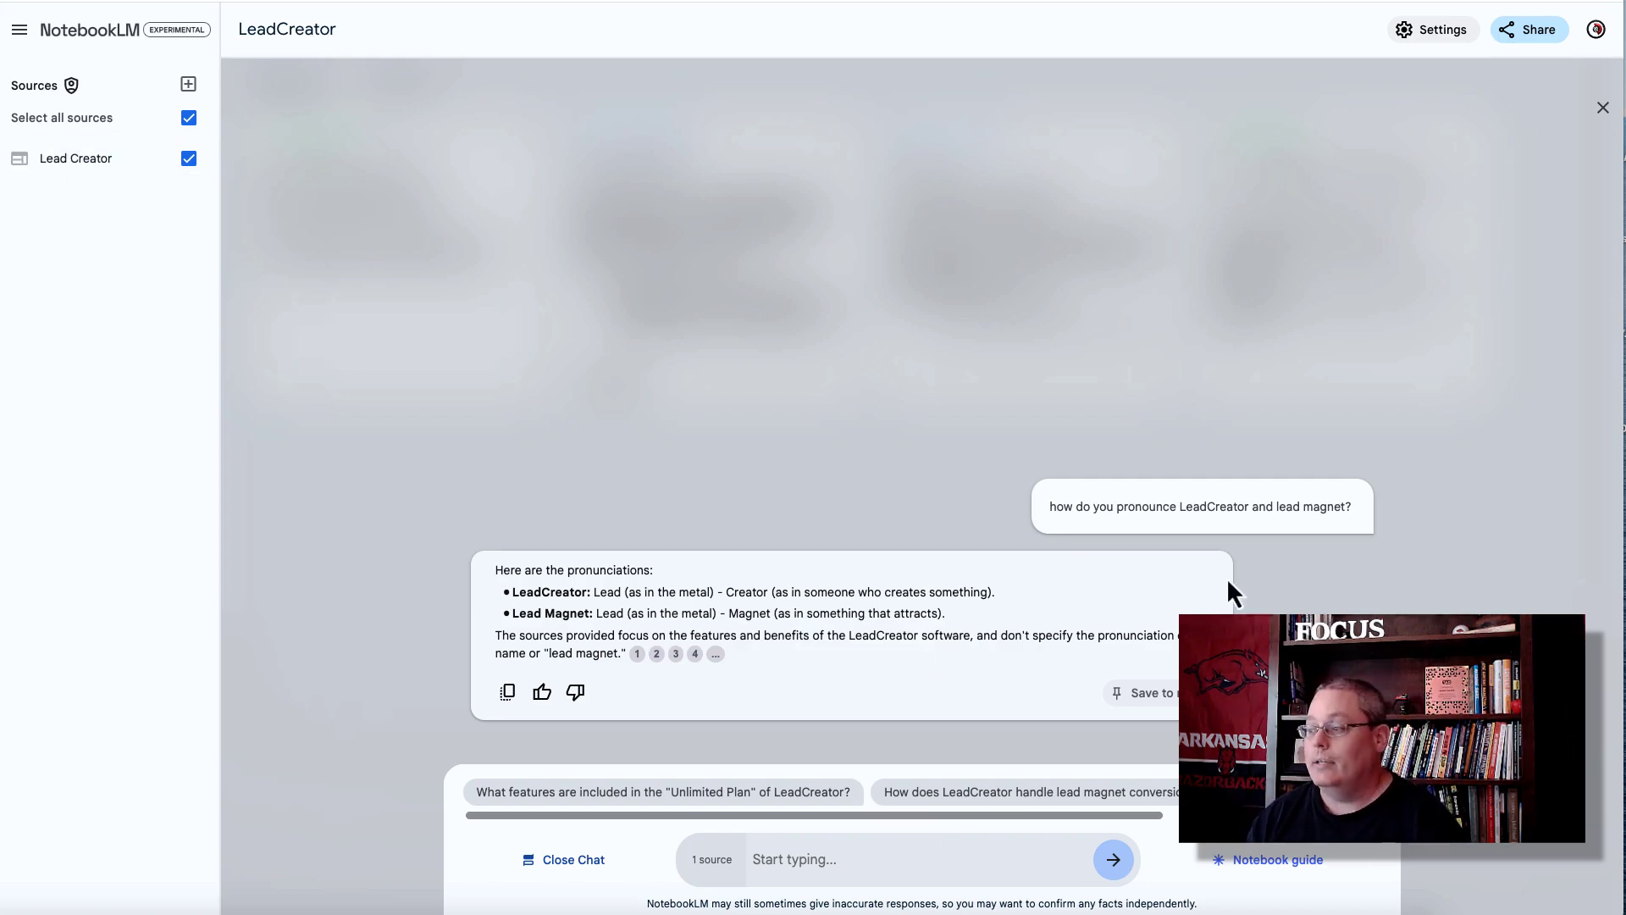
left_click_drag(1050, 505, 1359, 501)
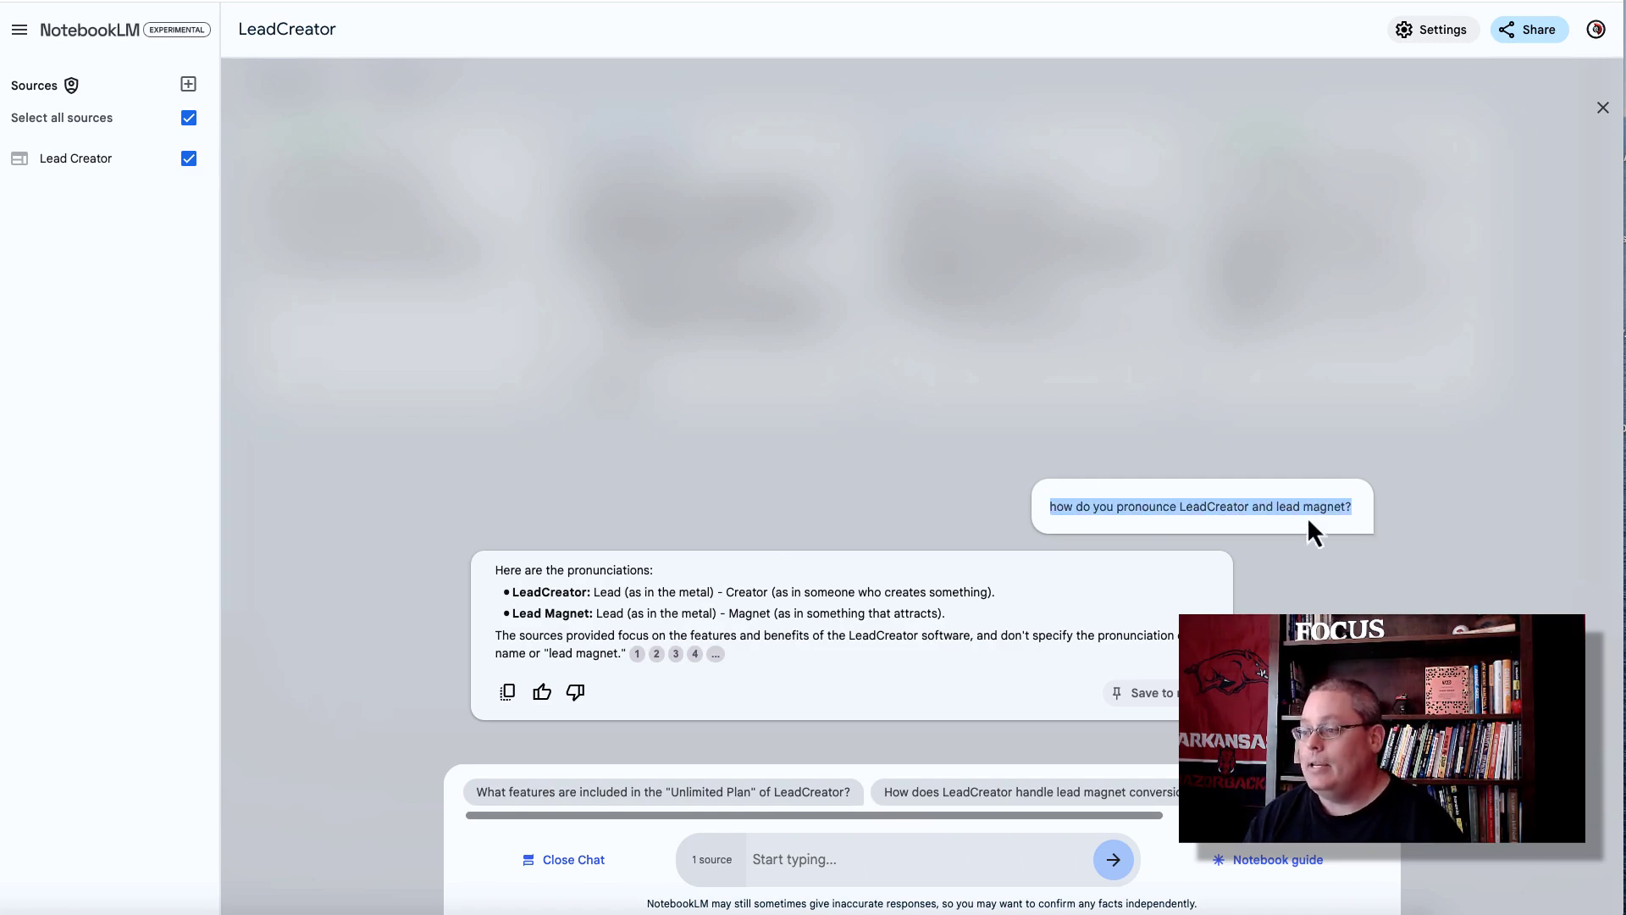
left_click_drag(495, 571, 881, 663)
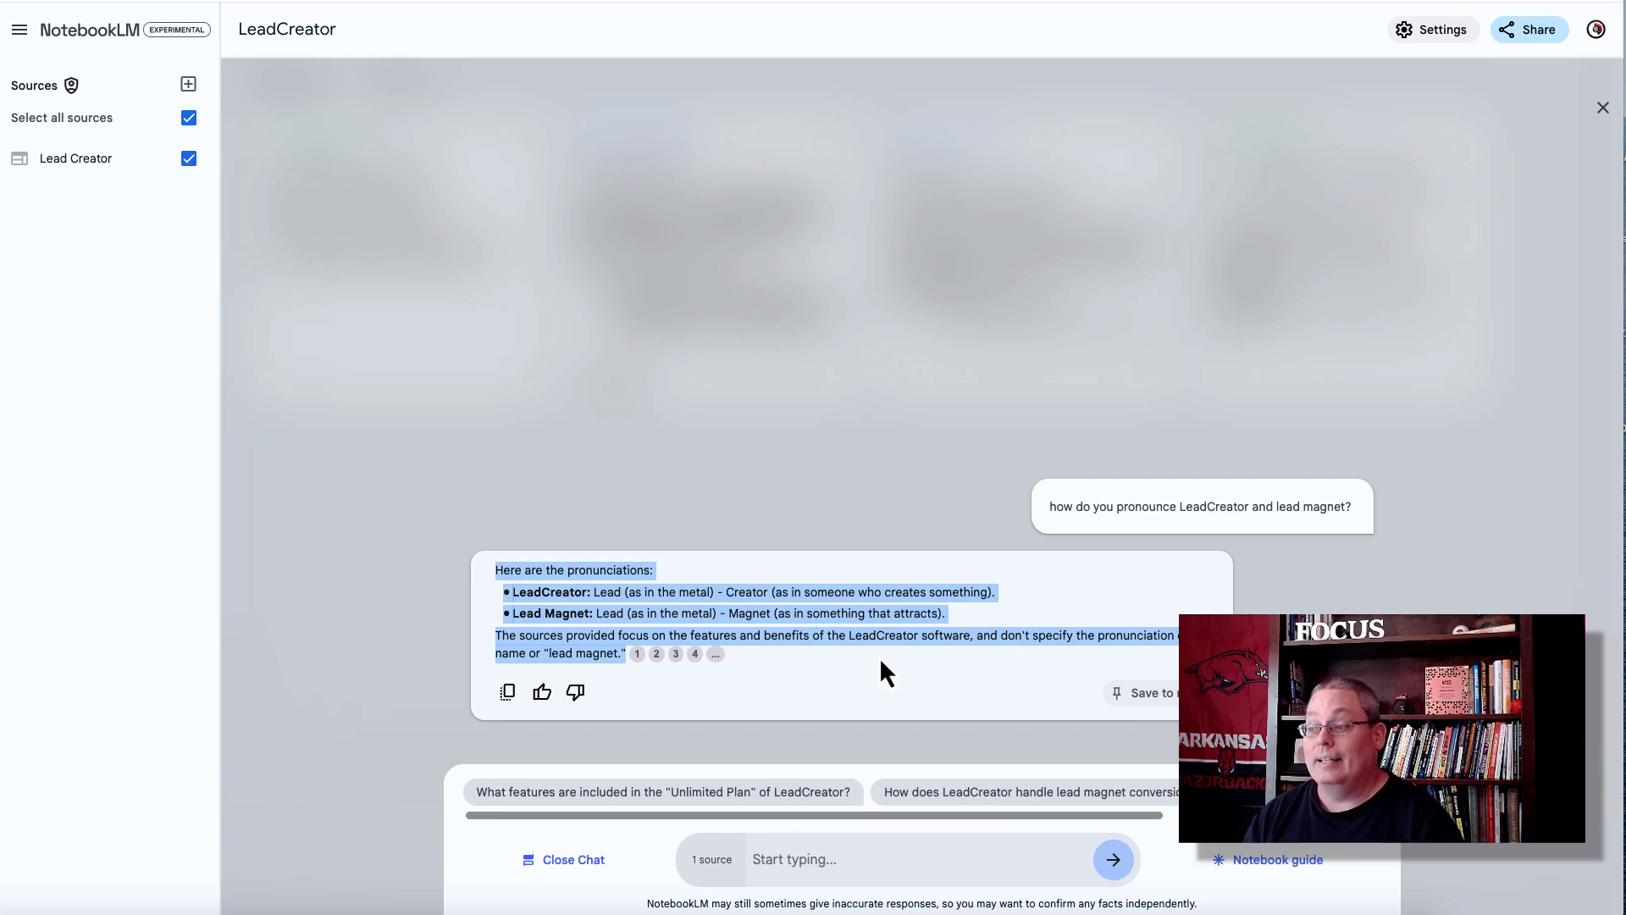
Highlight the Lead Magnet and LeadCreator pronunciations in the chat answer and close the chat.
left_click(549, 620)
left_click_drag(510, 613, 726, 611)
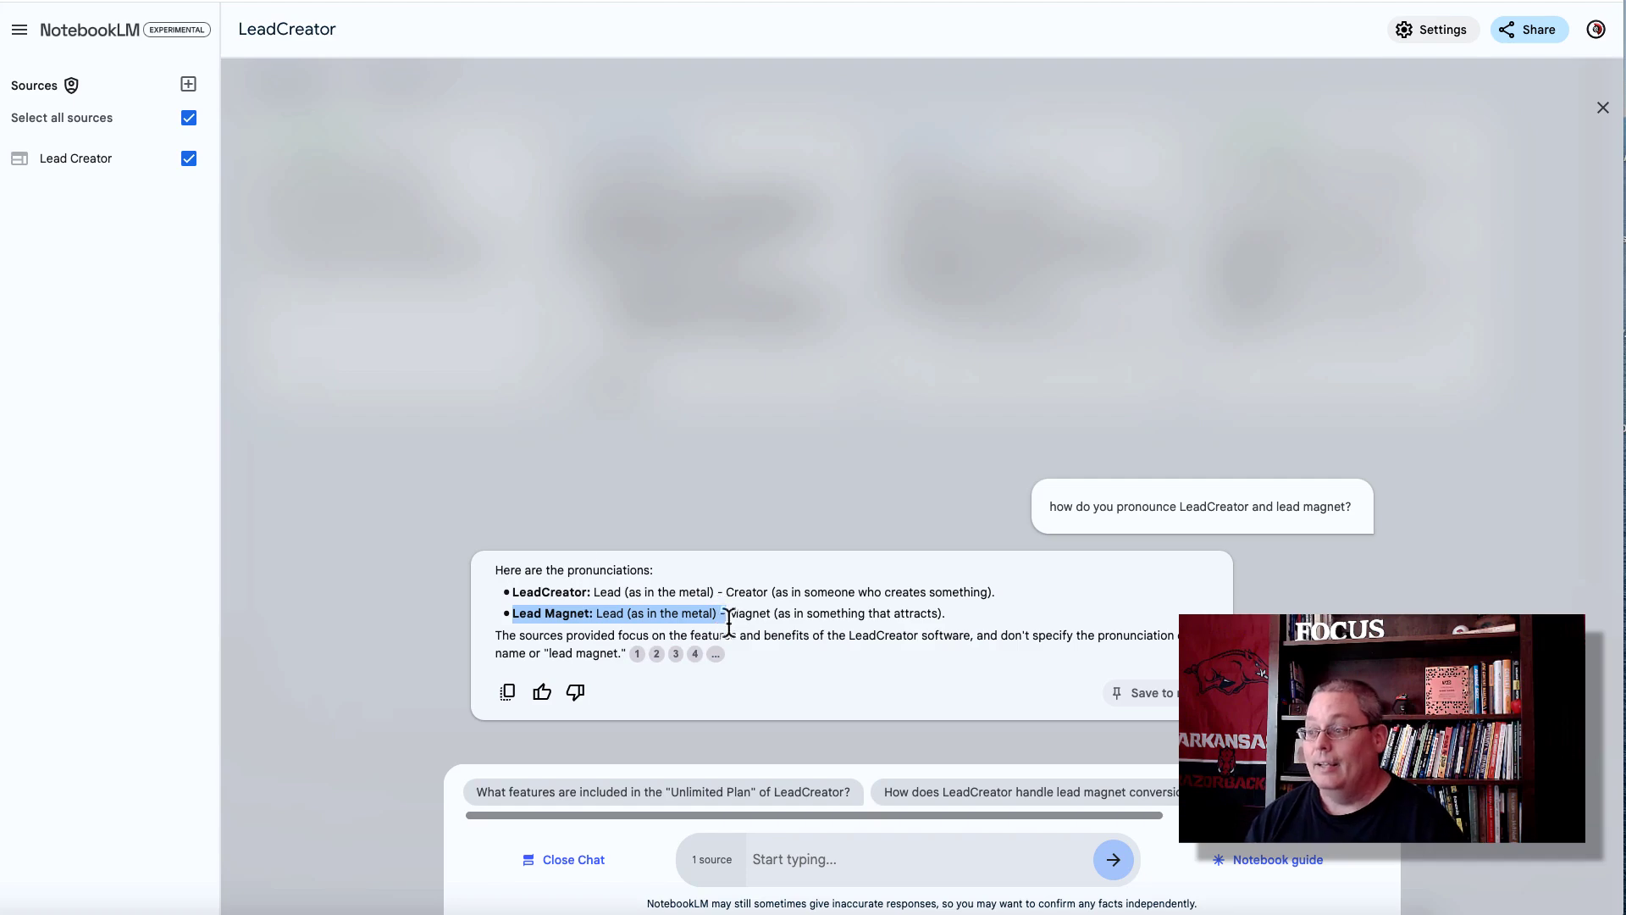
left_click_drag(514, 590, 716, 591)
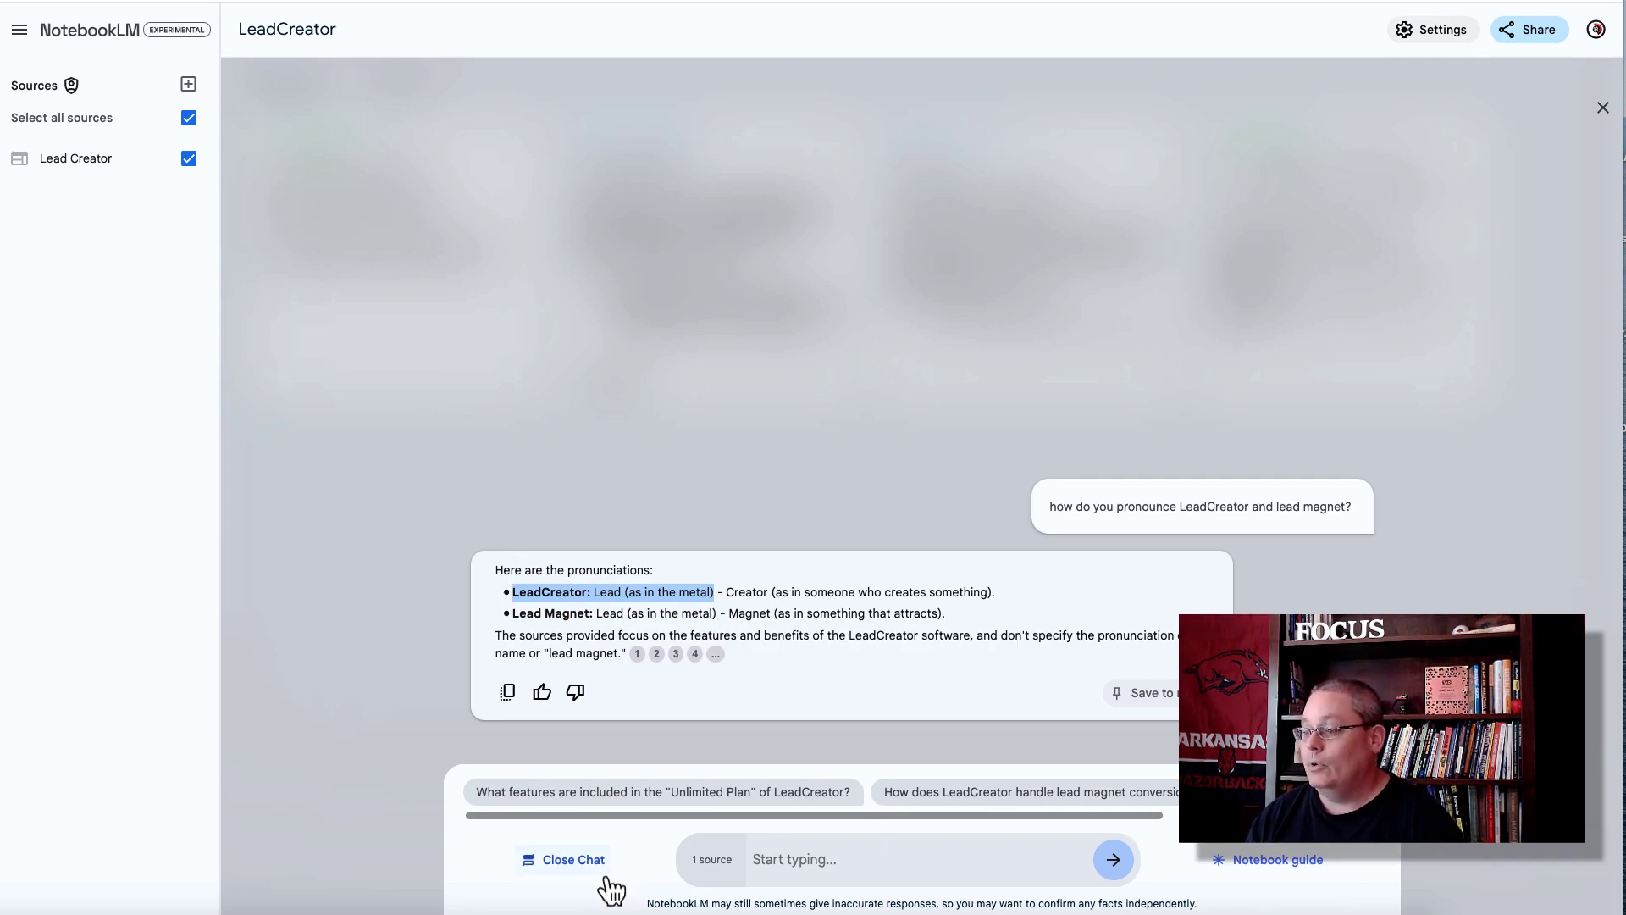
left_click(578, 863)
Open the How to Say LeadCreator note, highlight its two pronunciation lines, and close it to return to the notebook guide.
left_click(386, 303)
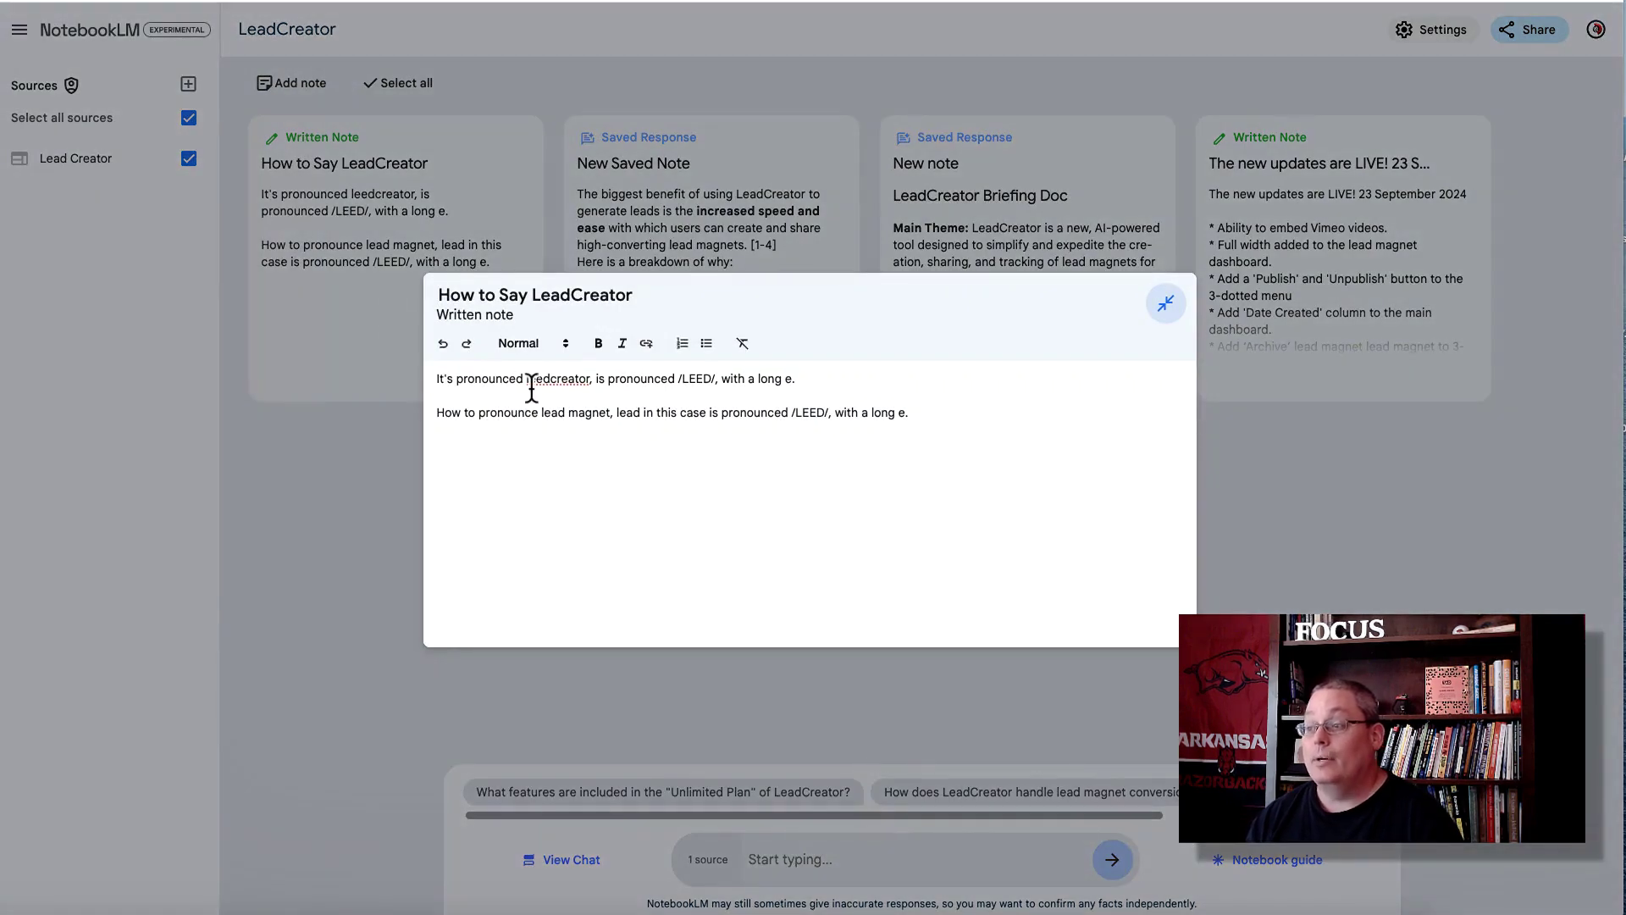
left_click_drag(595, 378, 841, 376)
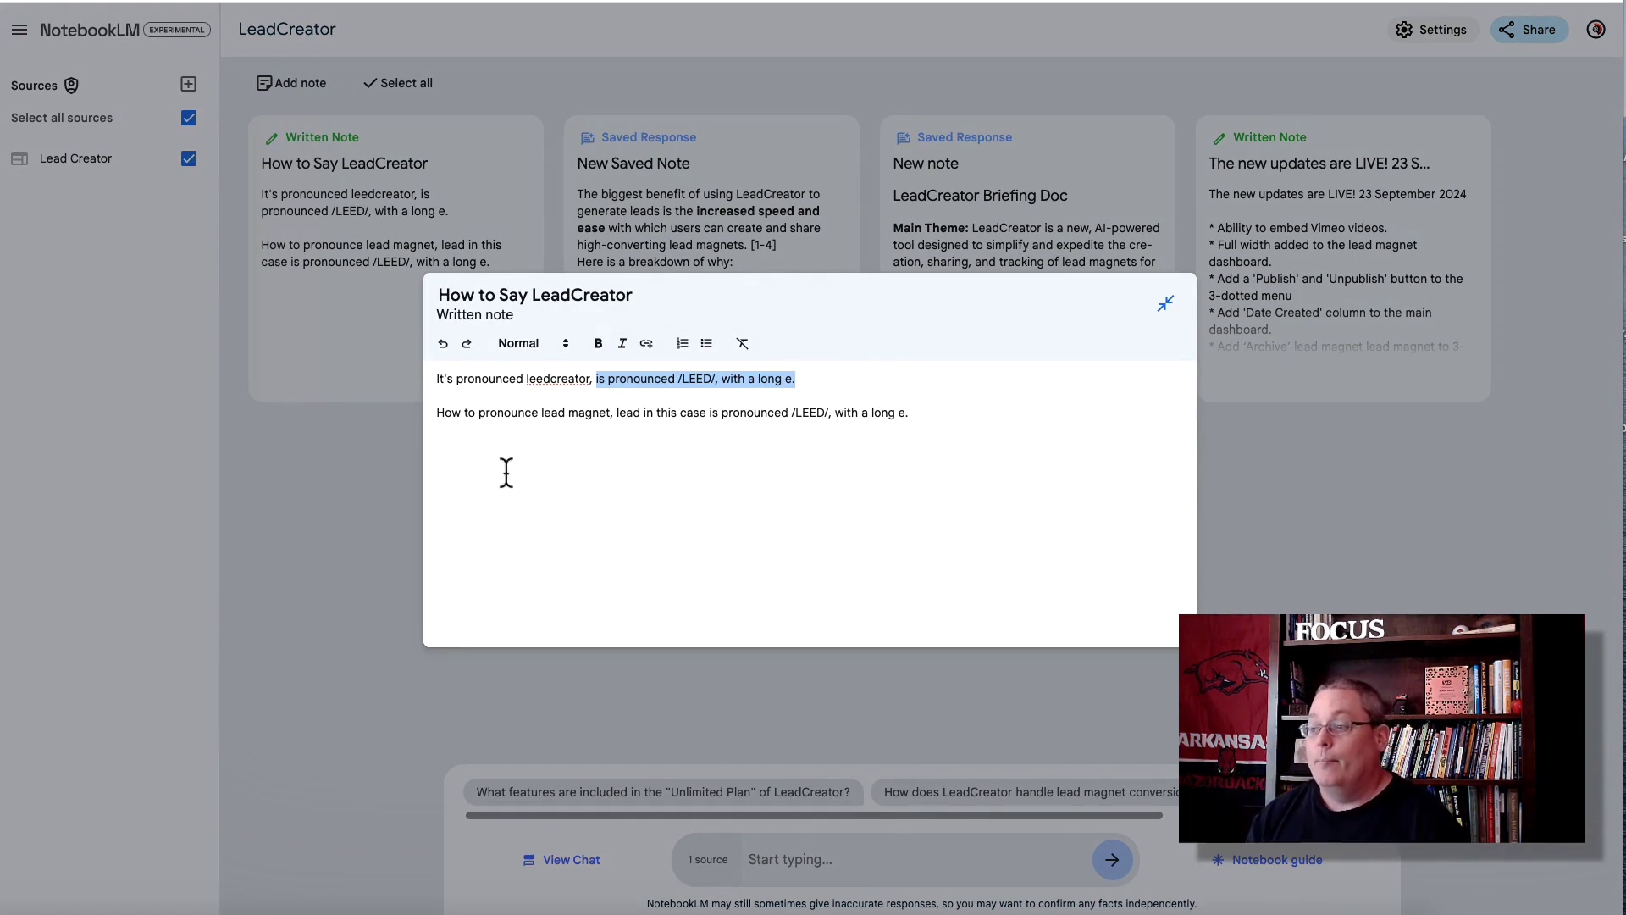
triple_click(514, 414)
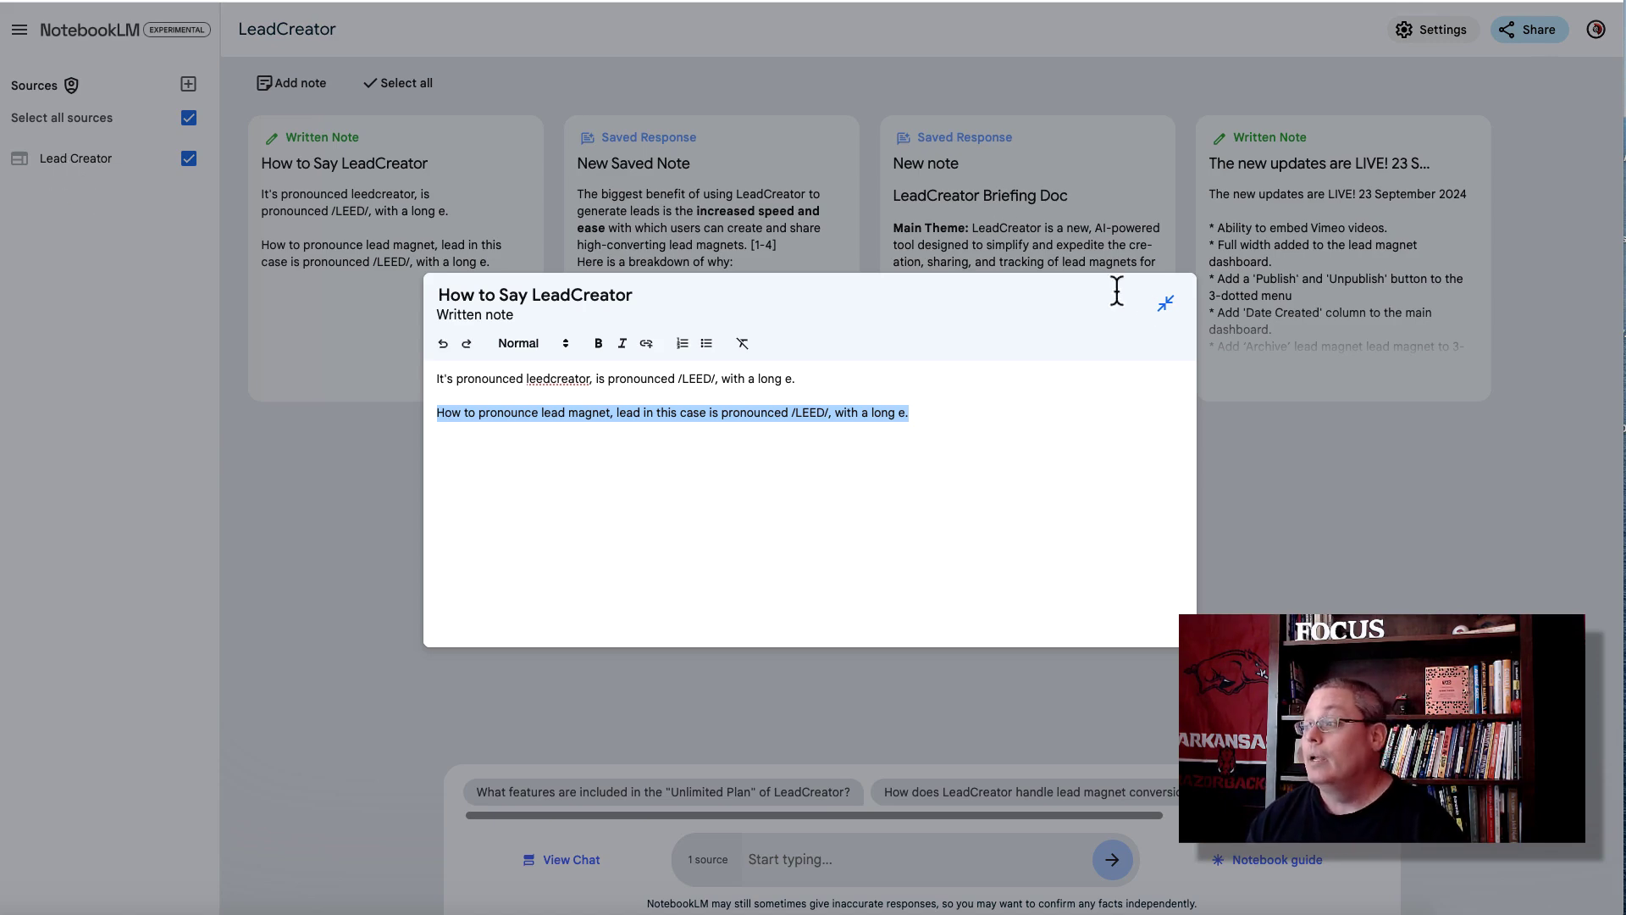
left_click(1165, 303)
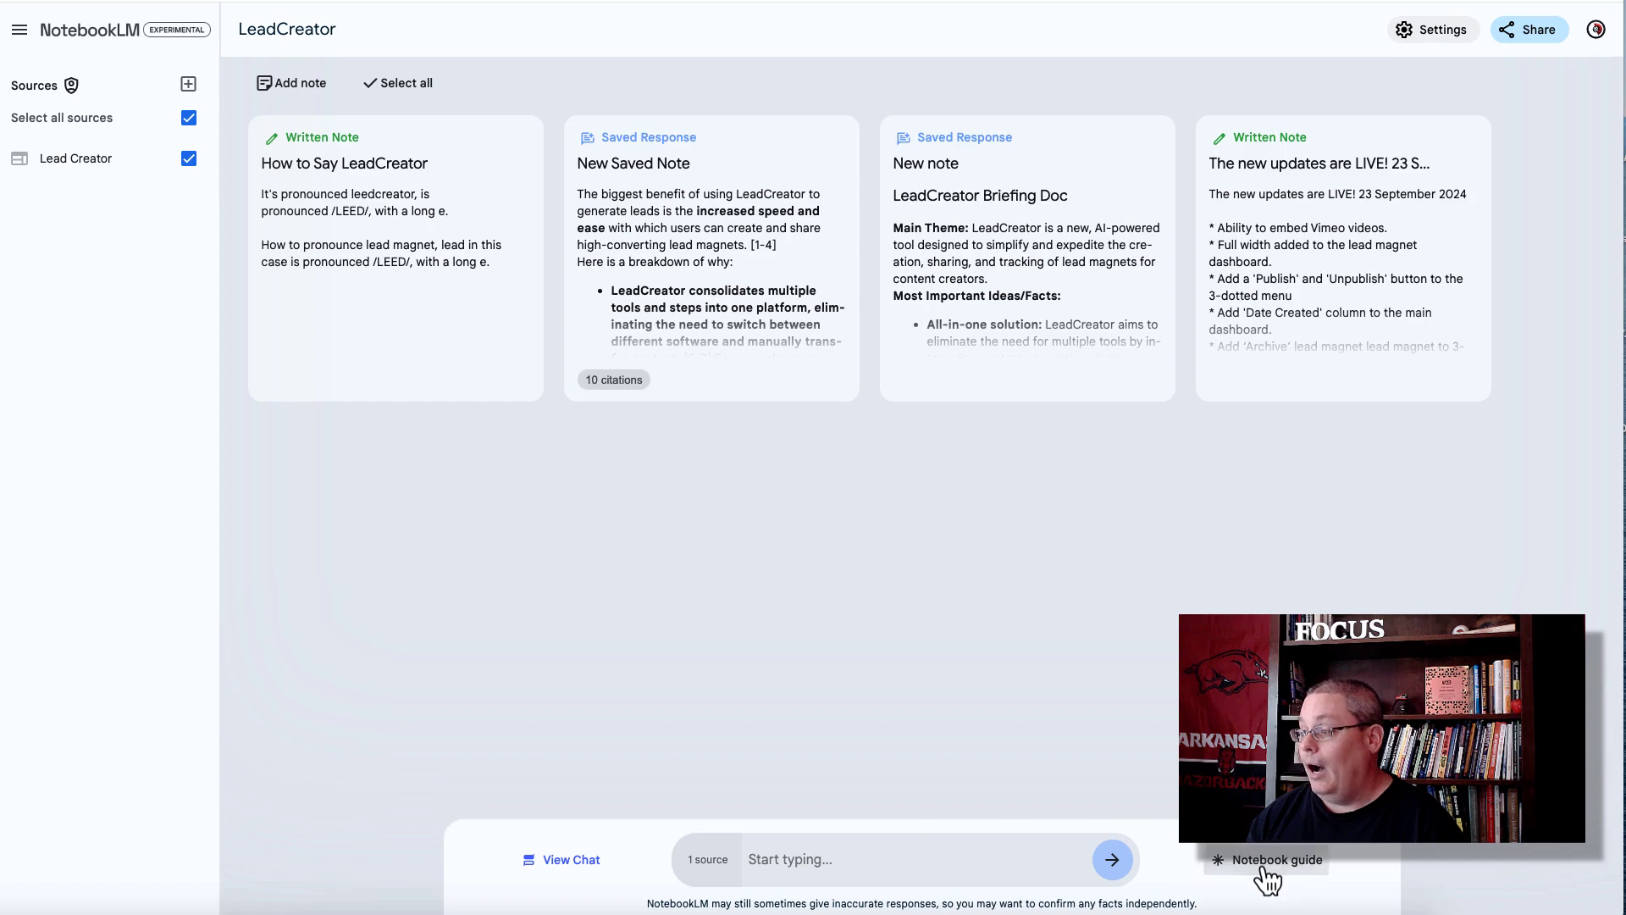
left_click(1271, 859)
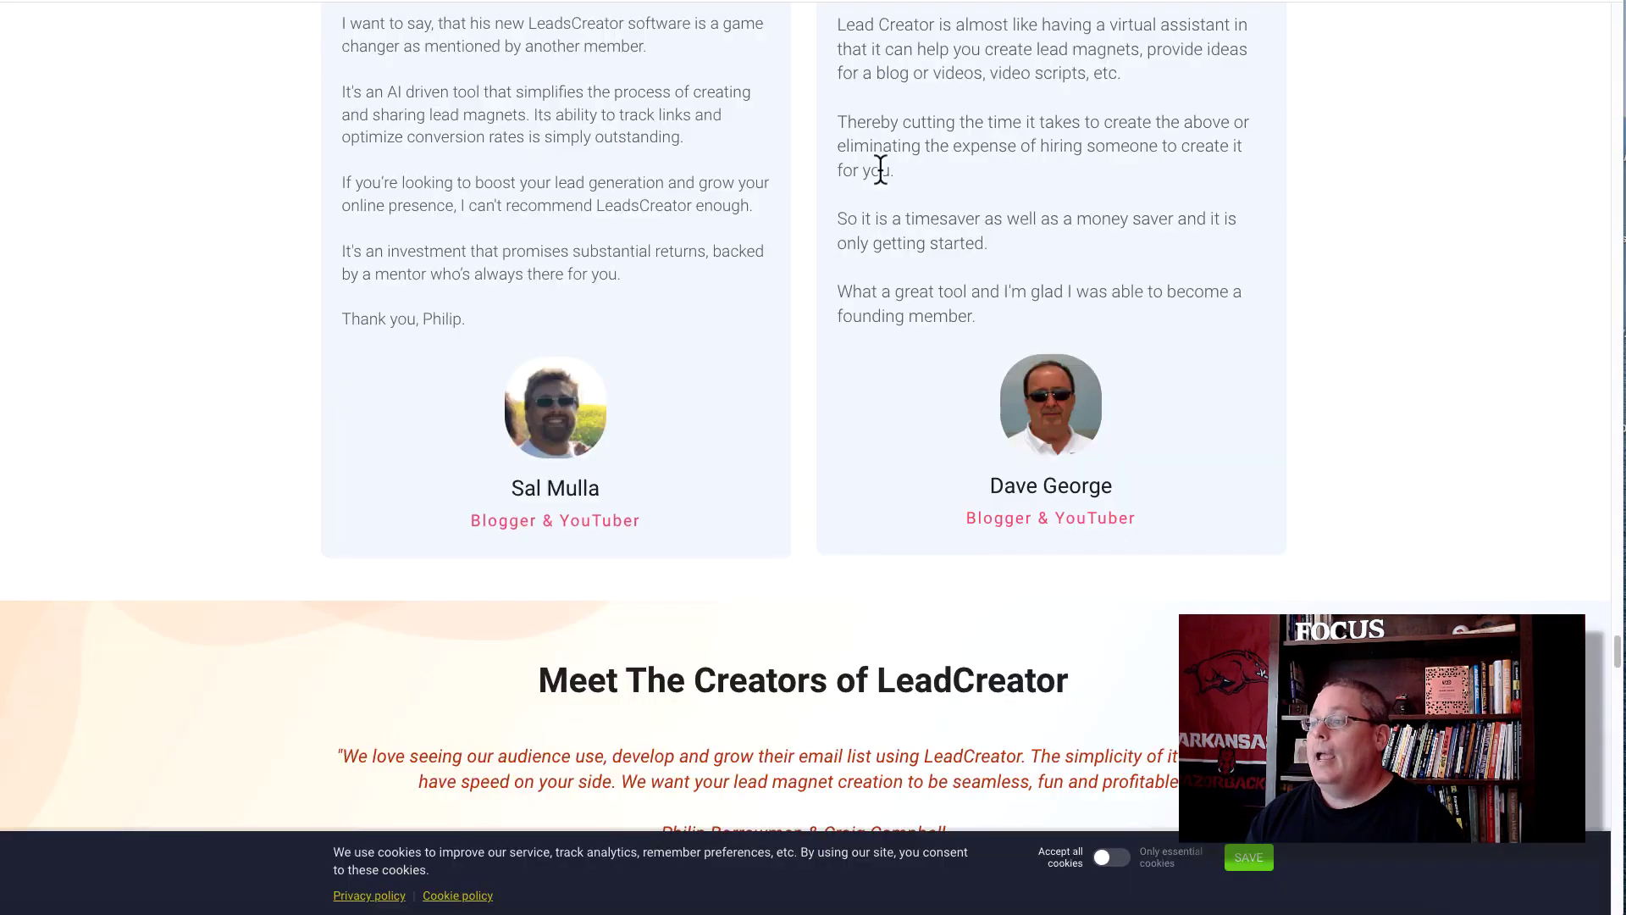
Switch to the LeadCreator sales page and look back through its sections up to the opening headline.
scroll(868, 390, "up", 15)
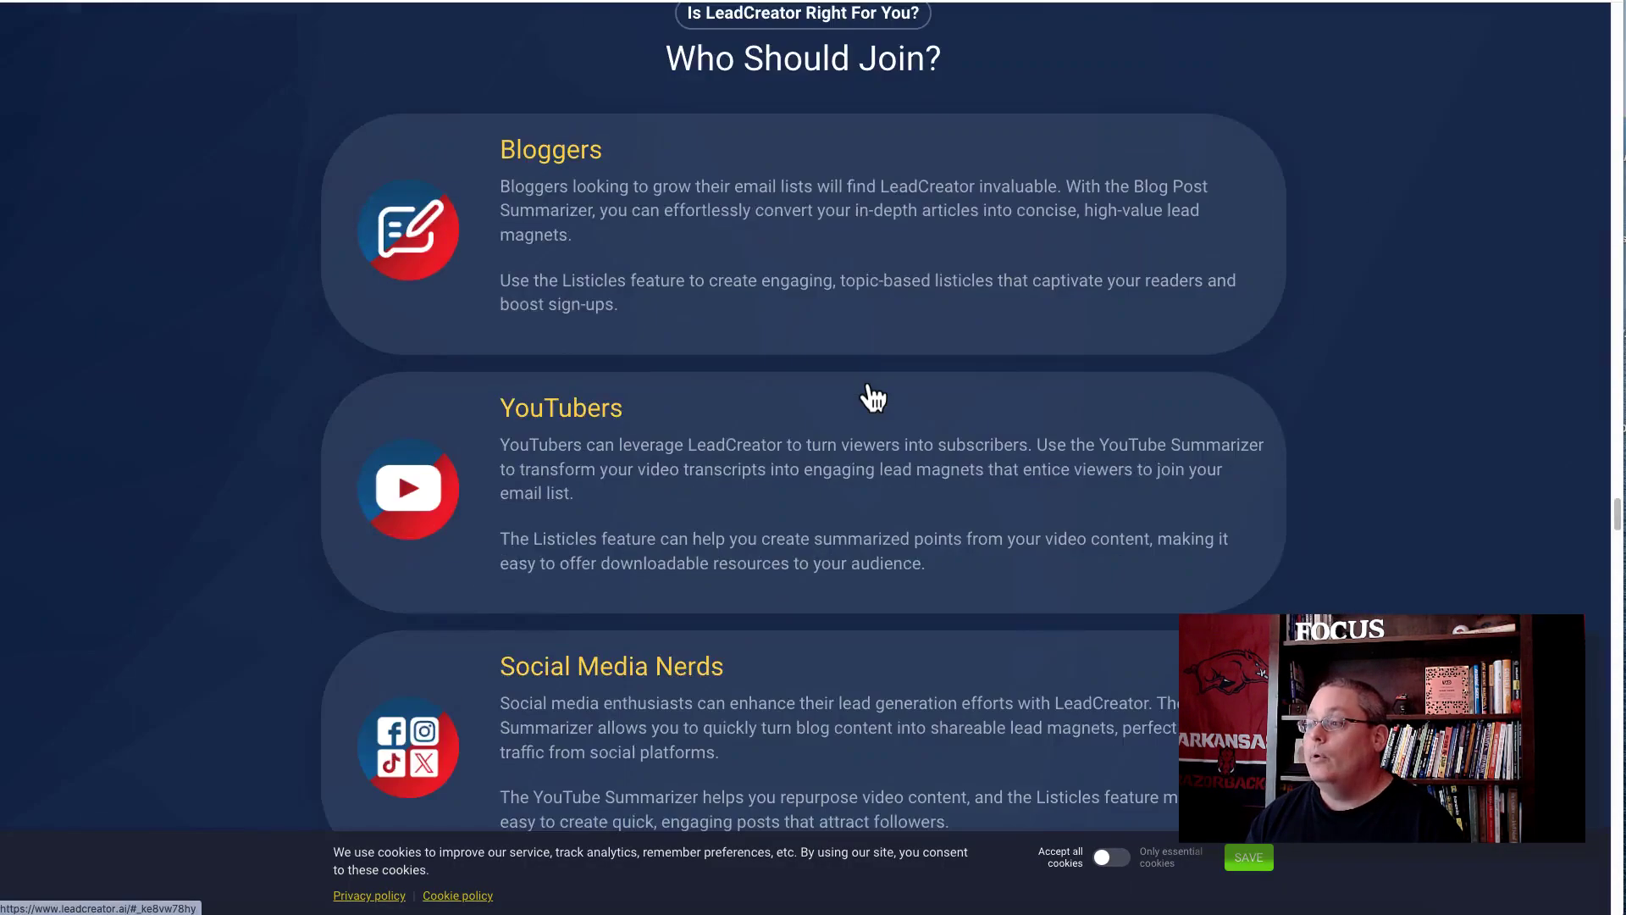
scroll(869, 388, "up", 20)
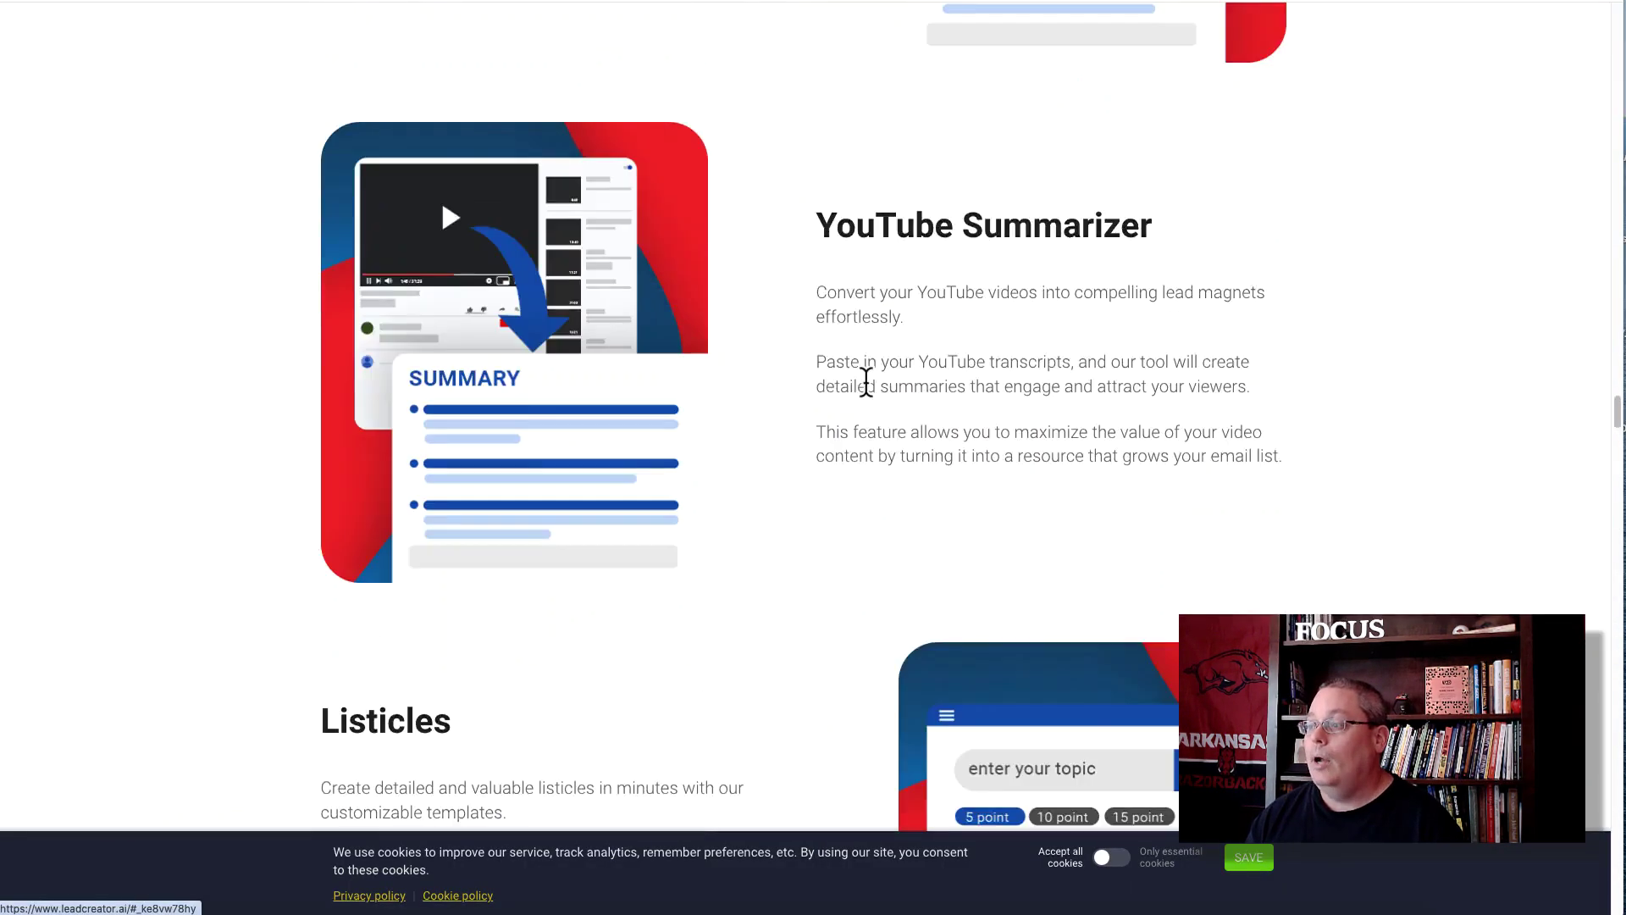
scroll(867, 382, "up", 10)
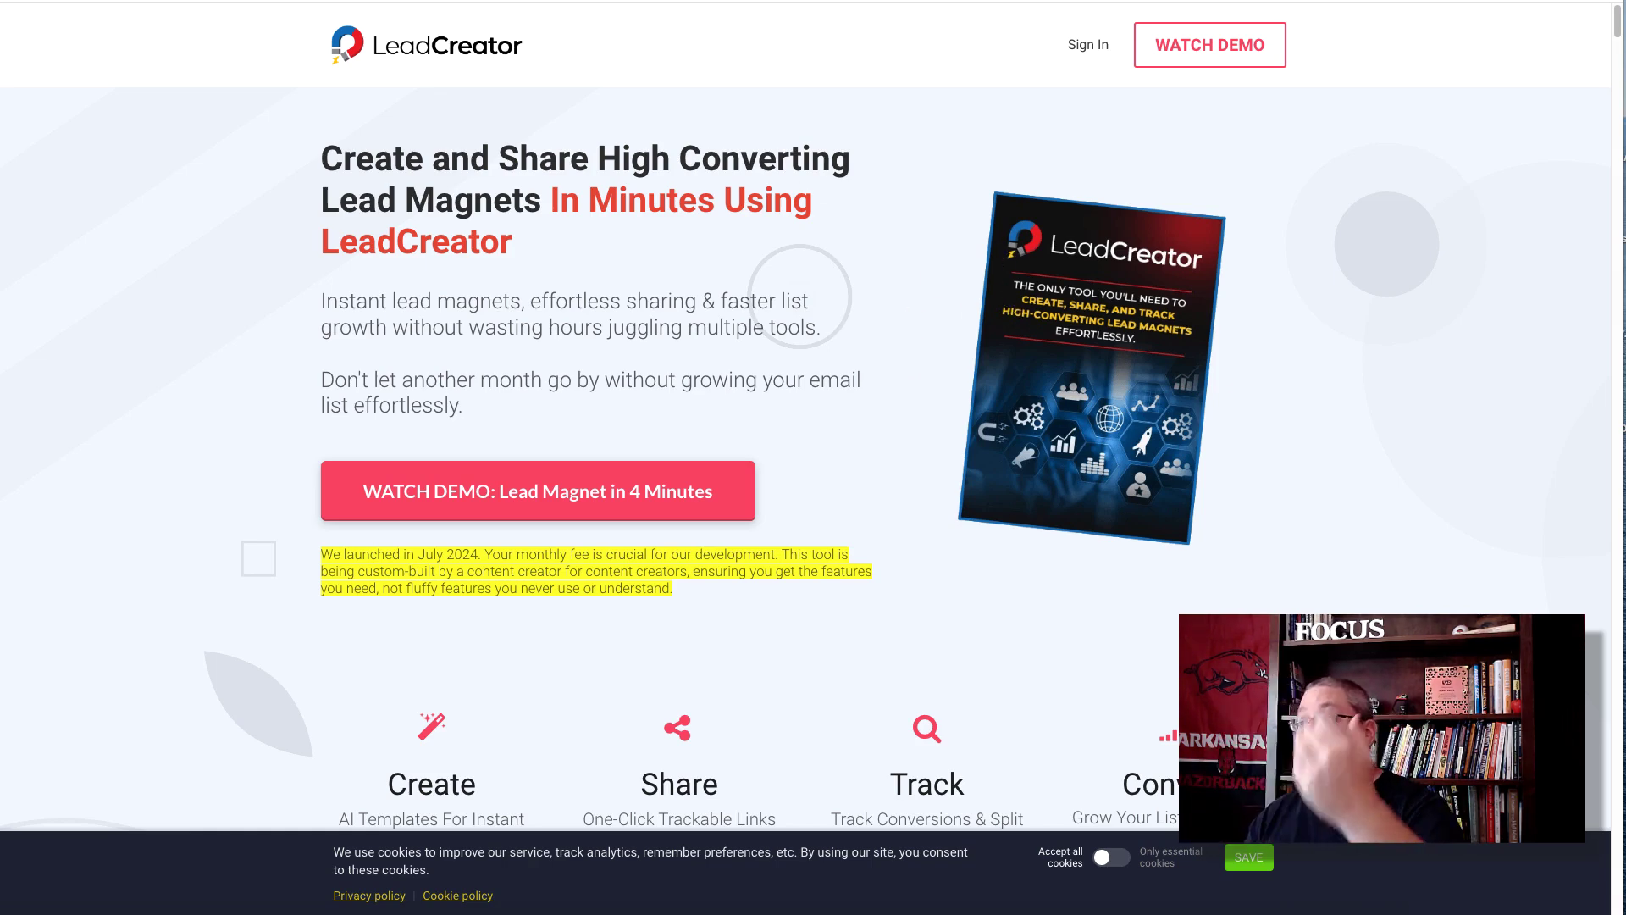
Switch to the Affiliate "Content" Funnel whiteboard and sketch a video icon with lines running to the Day 1, Day 2 and Day 3 boxes.
key("ctrl+Tab")
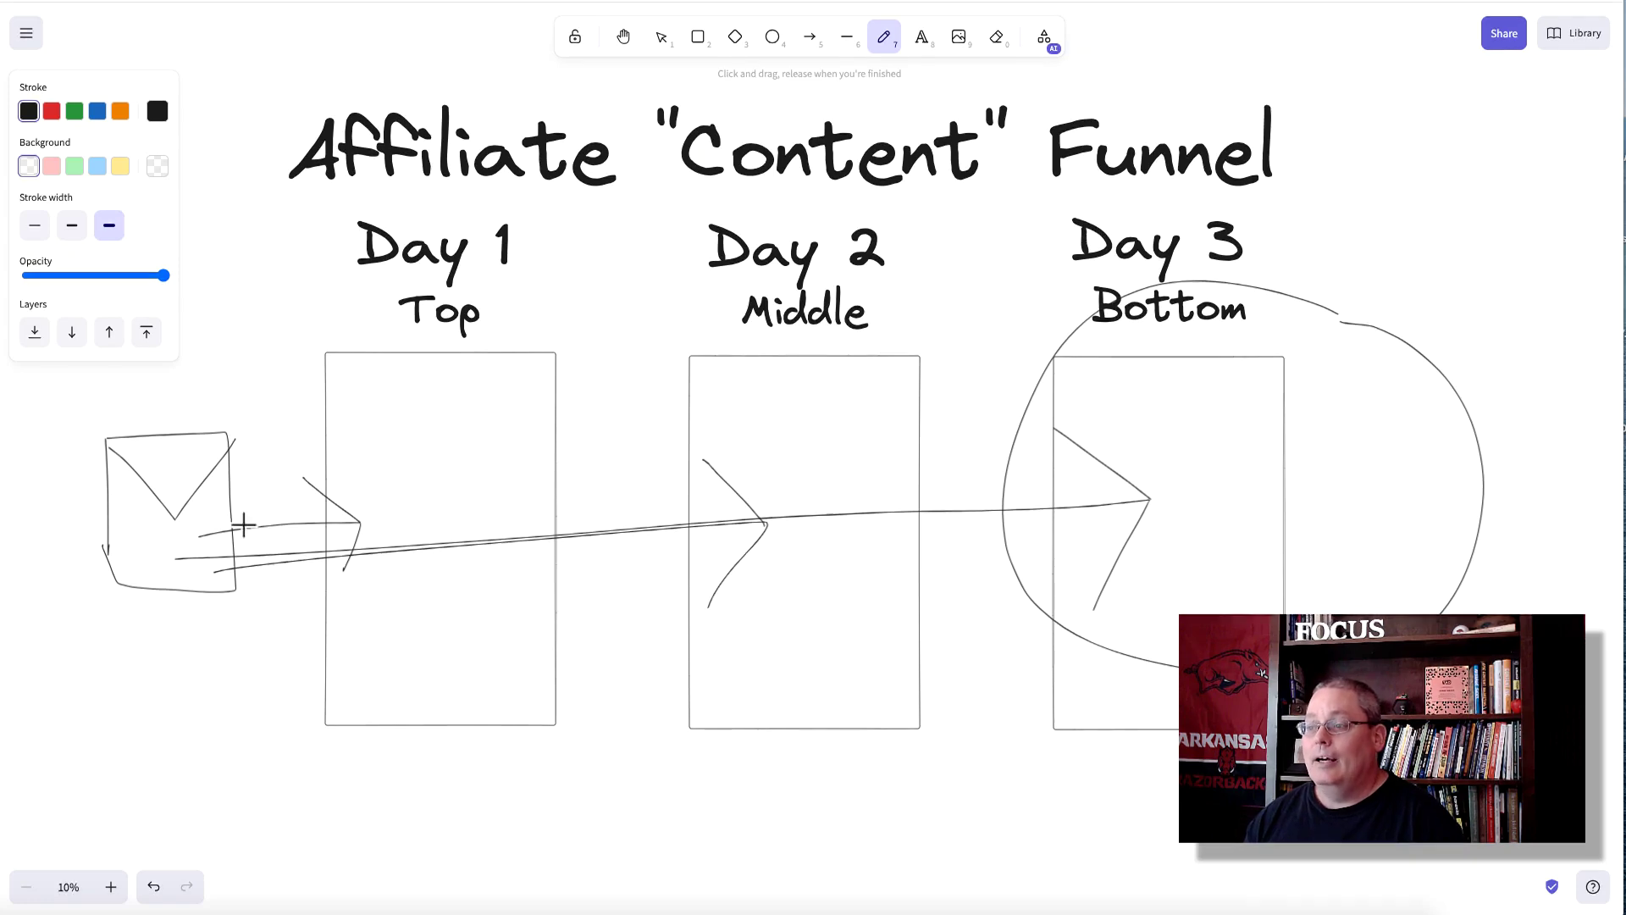
mouse_move(121, 663)
left_mouse_down()
mouse_move(127, 708)
mouse_move(119, 660)
mouse_move(156, 646)
mouse_move(242, 742)
mouse_move(119, 751)
mouse_move(123, 715)
mouse_move(165, 734)
mouse_move(399, 615)
left_mouse_up()
left_click_drag(218, 747, 839, 641)
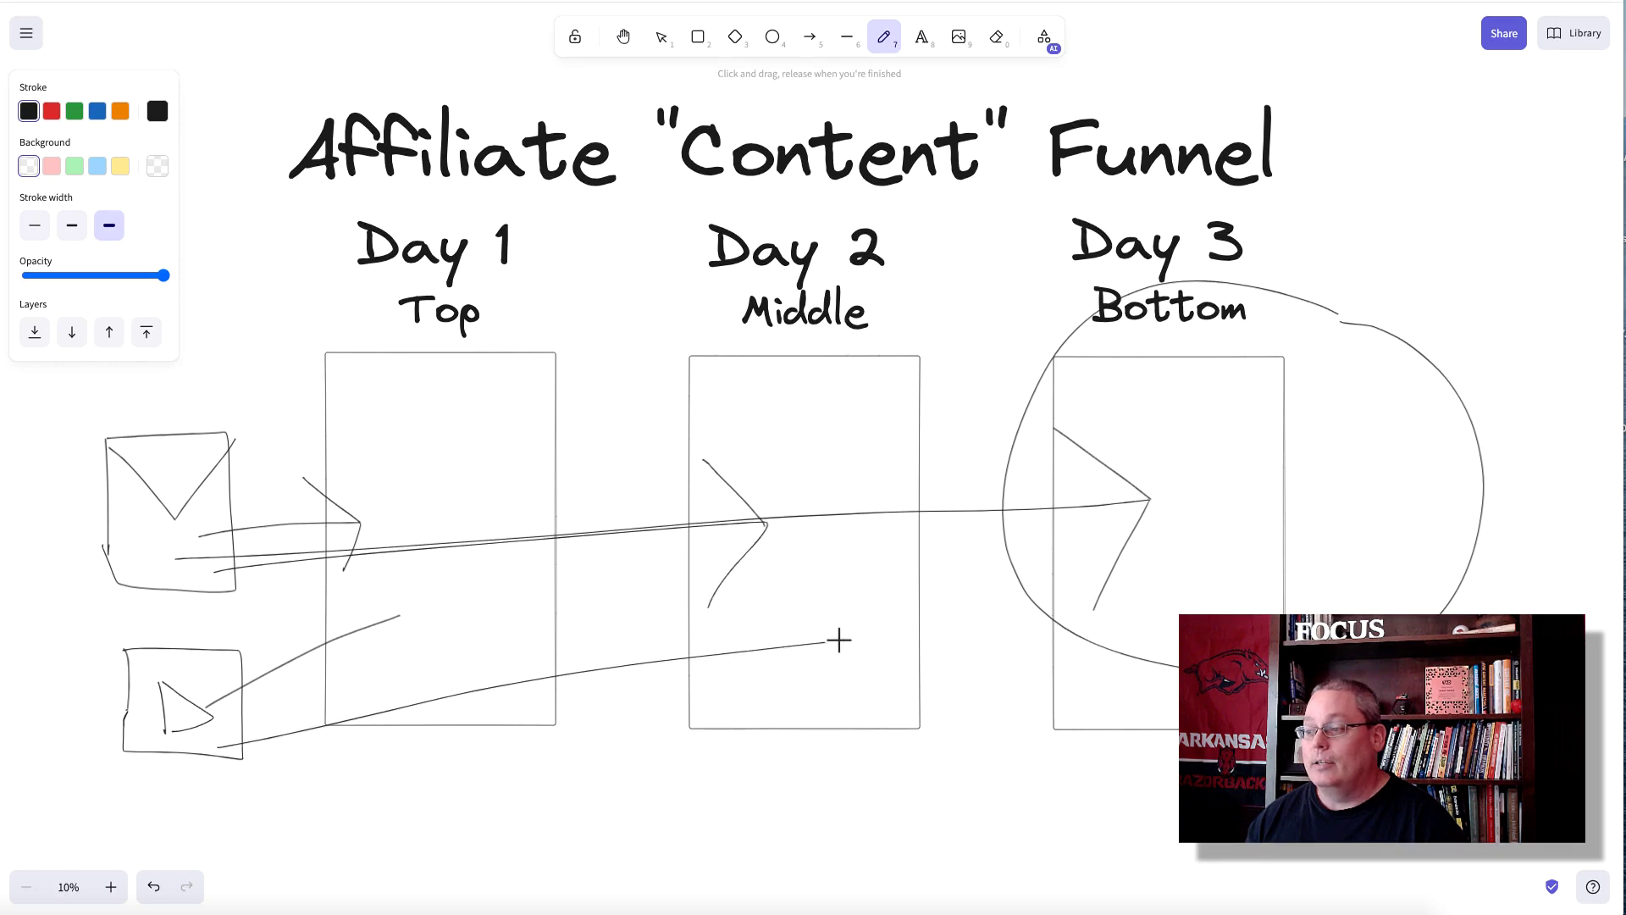
left_click_drag(205, 718, 1156, 594)
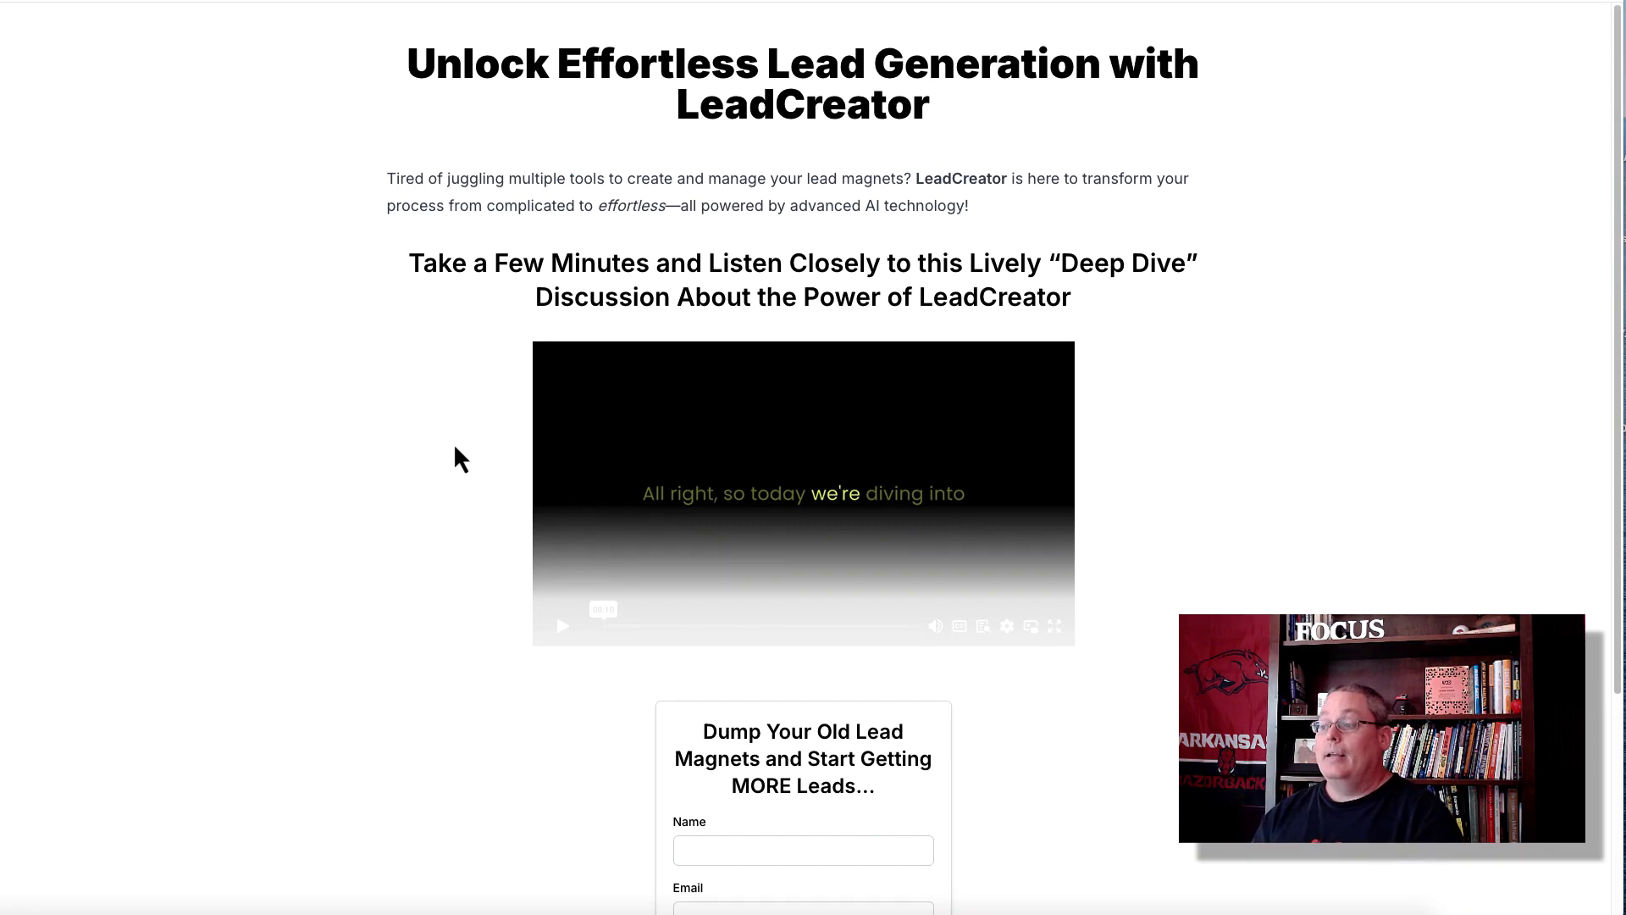
Switch to the LeadCreator opt-in page and examine its Deep Dive video and name and email sign-up form.
scroll(425, 468, "down", 3)
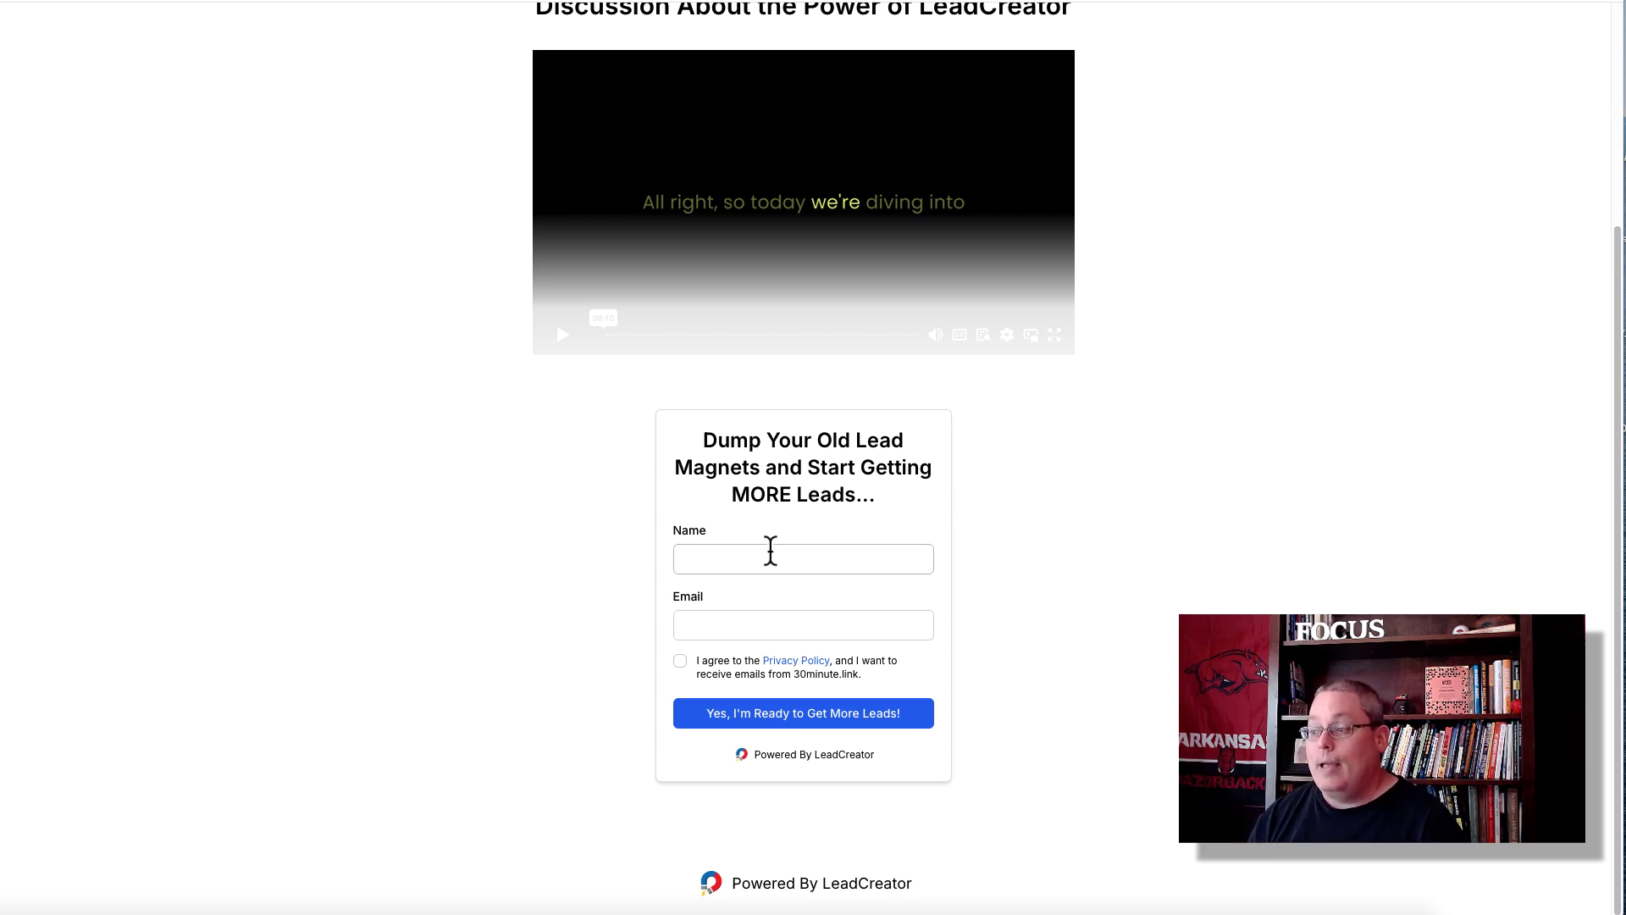
scroll(771, 549, "up", 3)
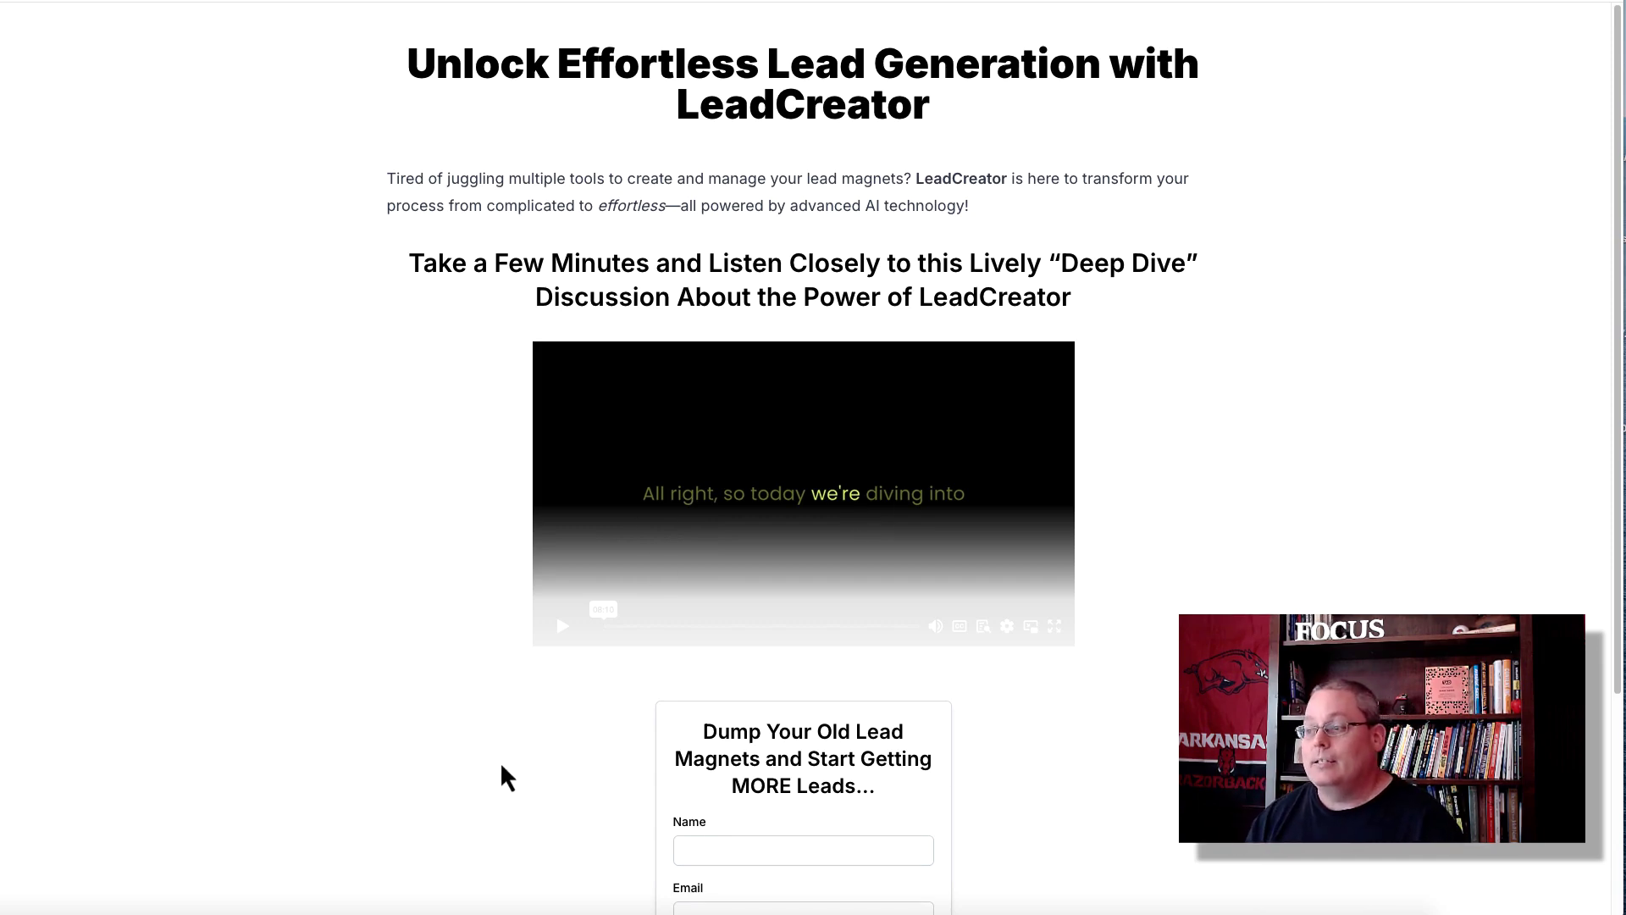
scroll(509, 766, "down", 3)
scroll(682, 723, "up", 3)
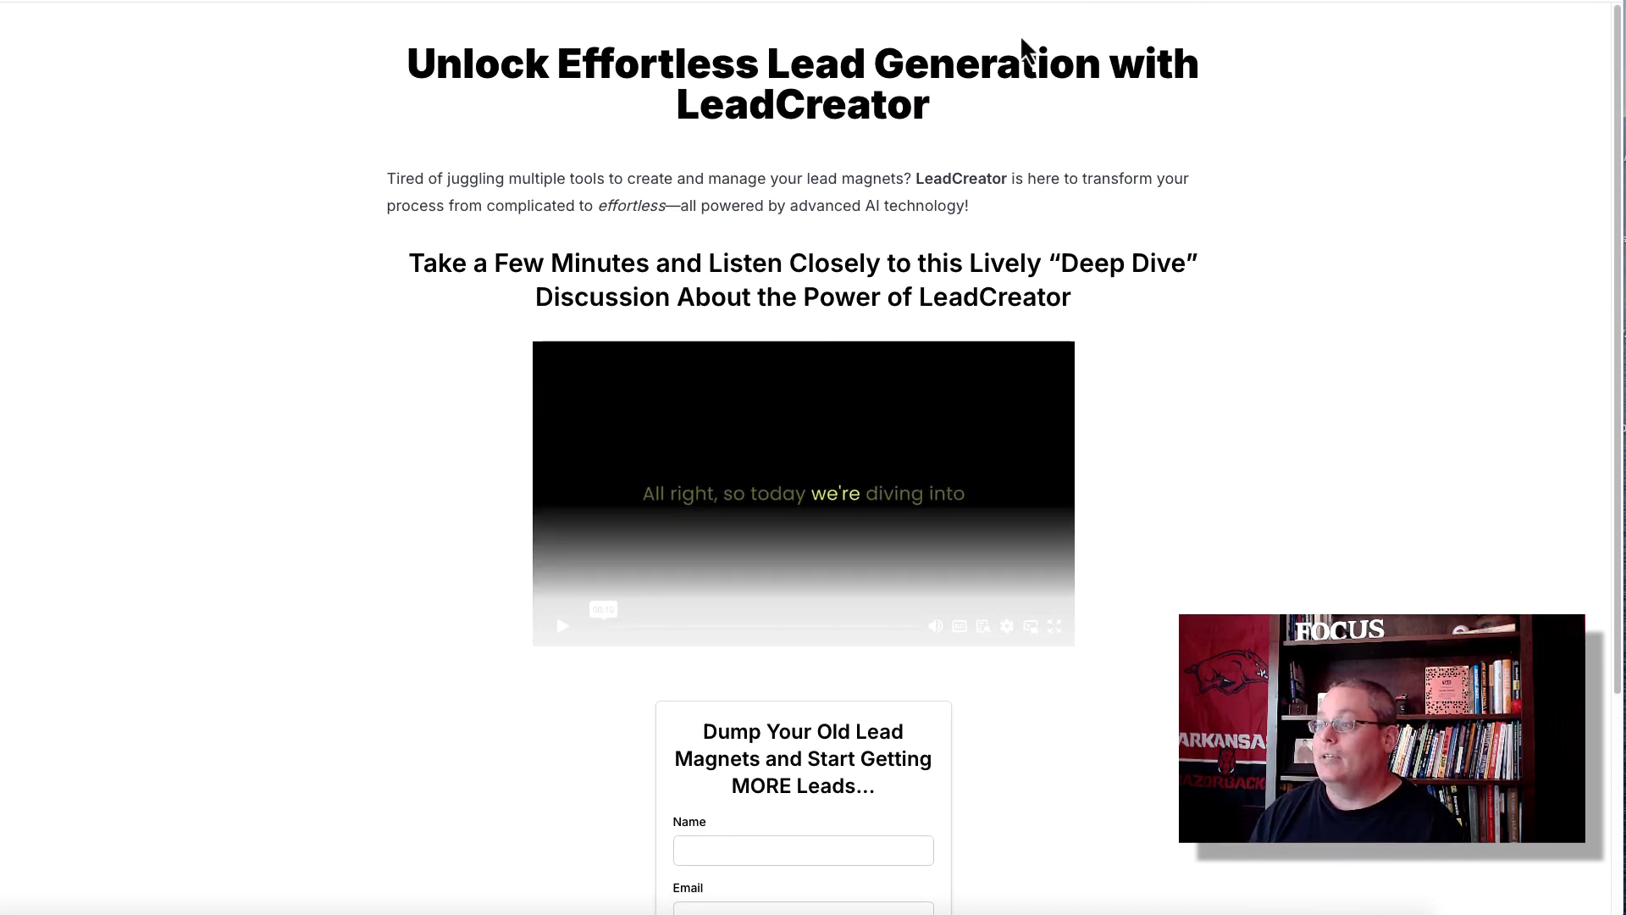
Switch to the VEED dashboard and start a new project.
left_click(773, 2)
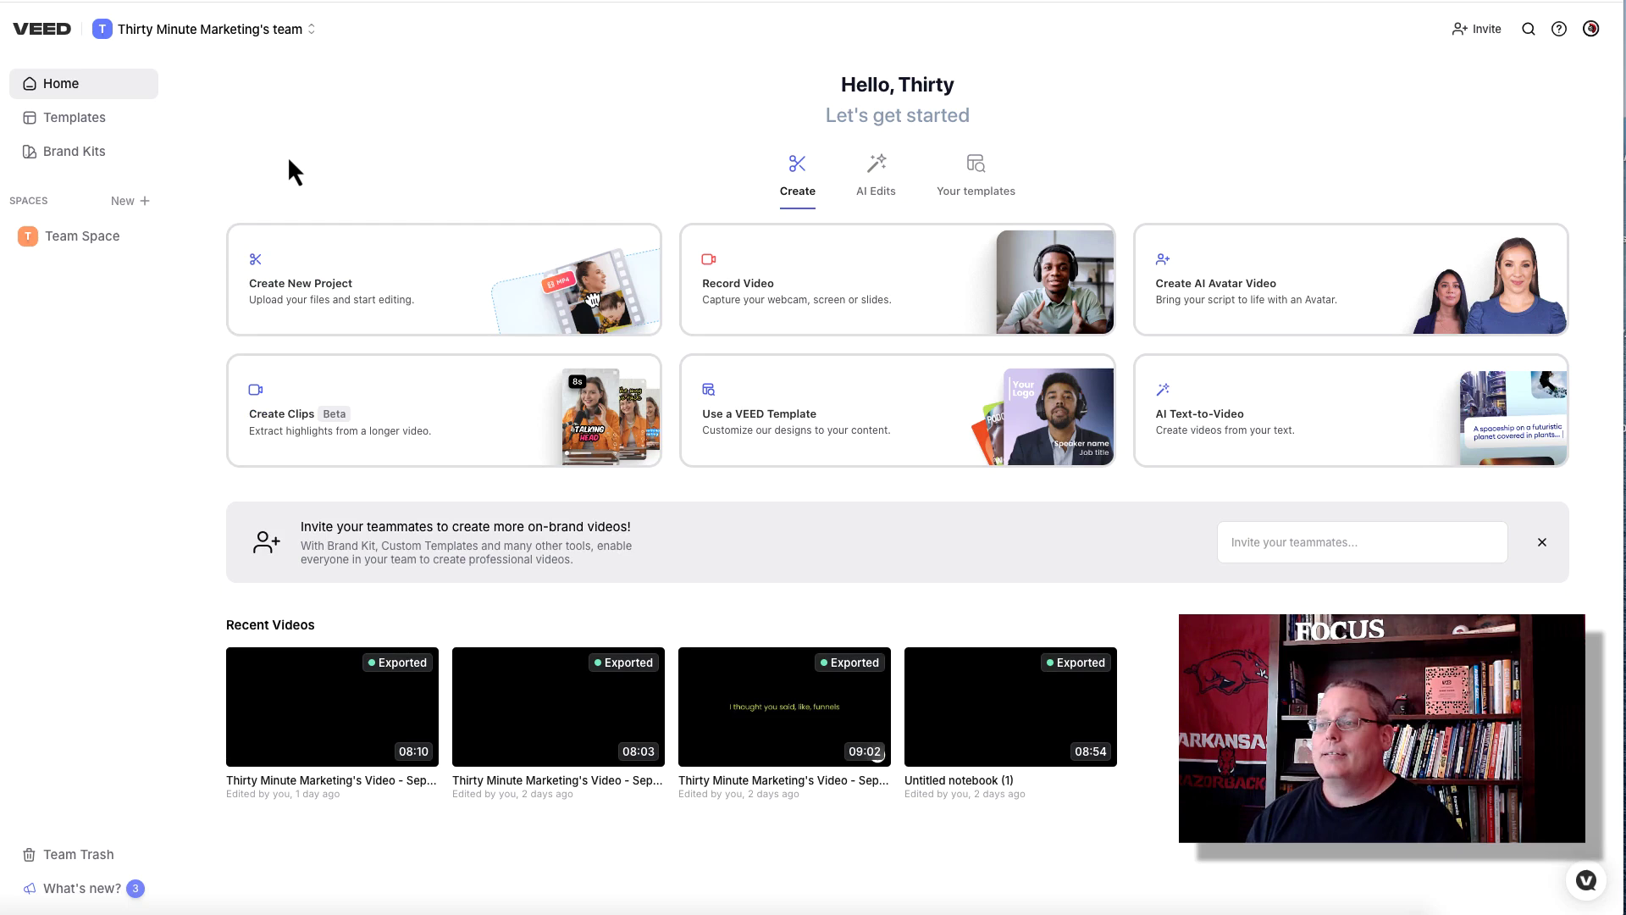
left_click(342, 298)
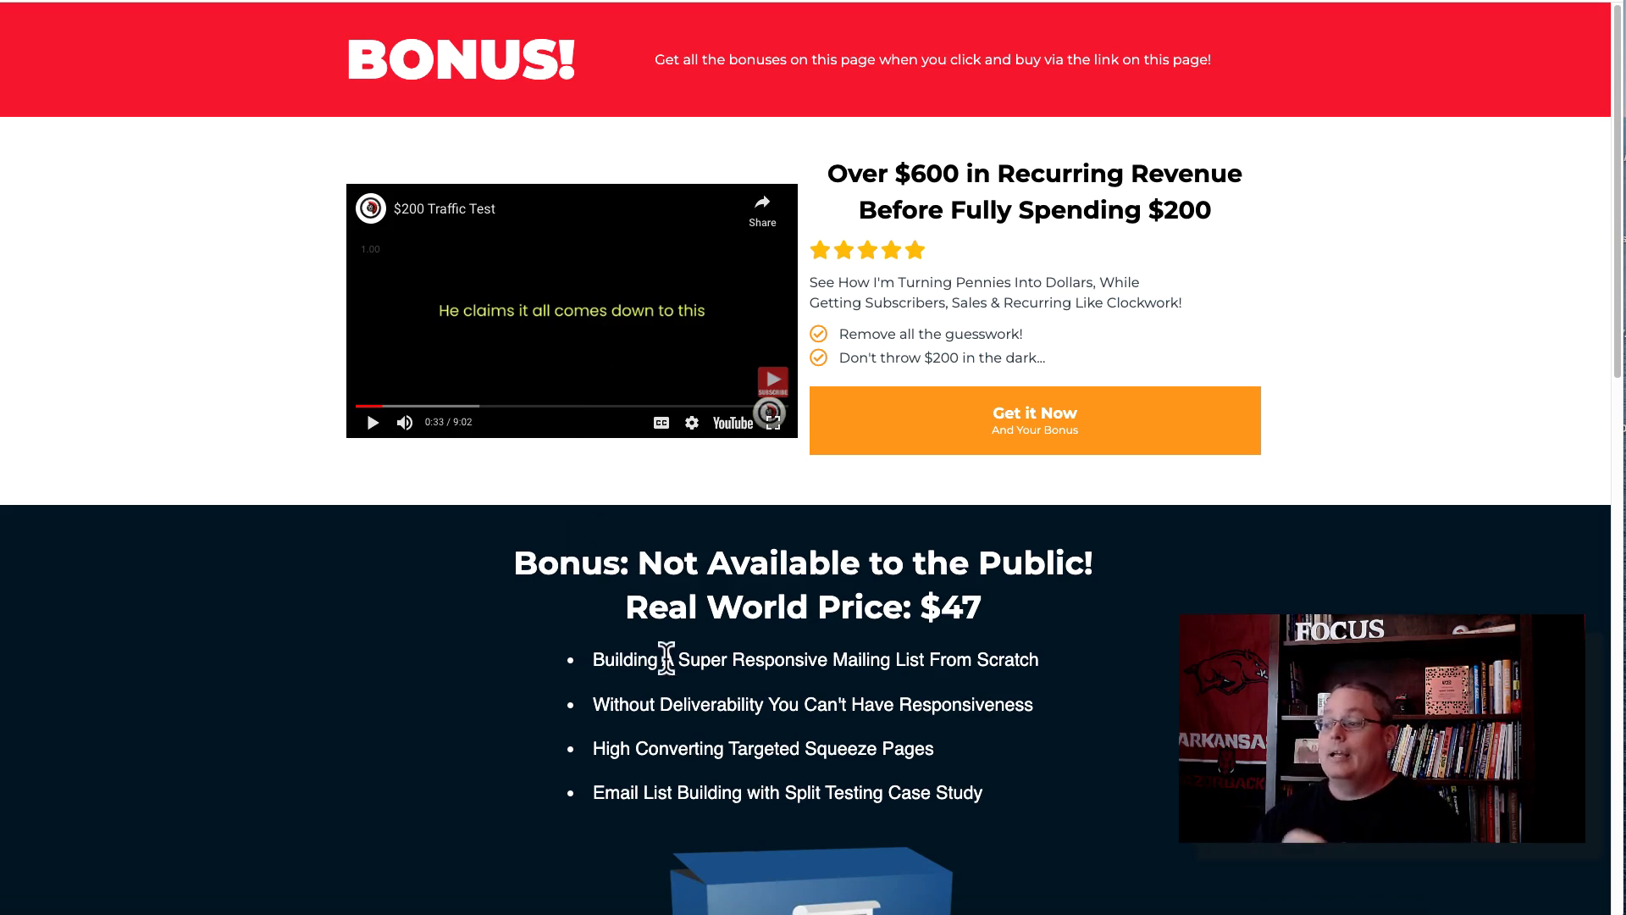
Switch to the BONUS page and look over its $200 Traffic Test video and listed bonuses.
scroll(666, 659, "down", 4)
scroll(671, 675, "up", 4)
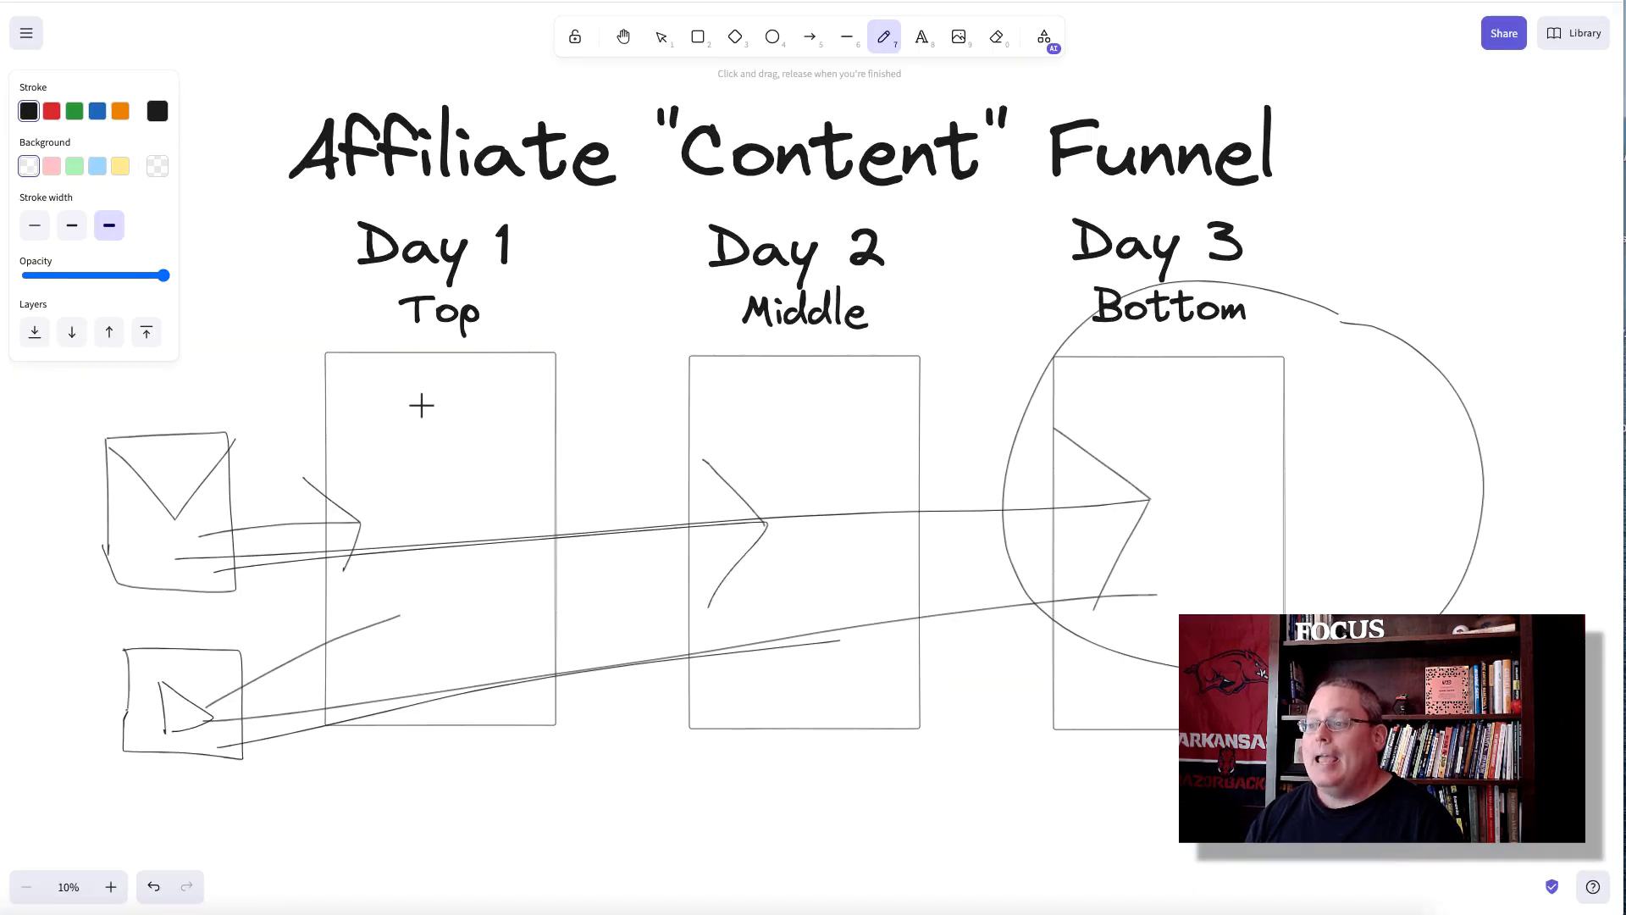
On the funnel whiteboard, draw a check mark with an underline in each of the Day 1, Day 2 and Day 3 boxes.
mouse_move(392, 405)
left_mouse_down()
mouse_move(409, 419)
mouse_move(557, 307)
left_mouse_up()
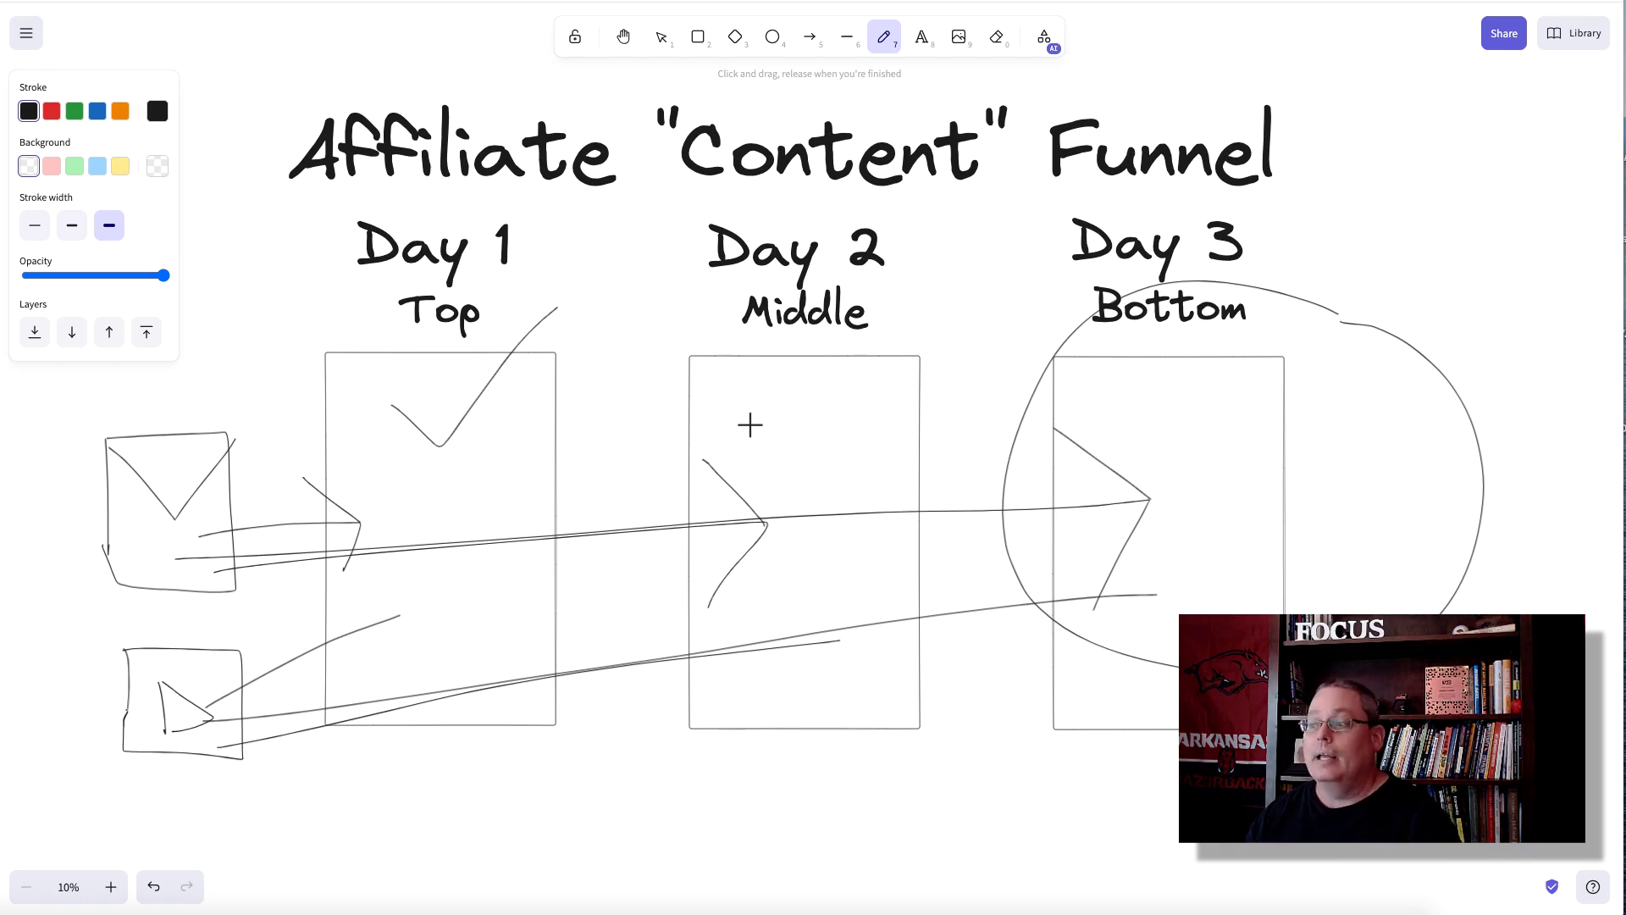
mouse_move(755, 413)
left_mouse_down()
mouse_move(765, 420)
mouse_move(793, 372)
left_mouse_up()
mouse_move(1161, 373)
left_mouse_down()
mouse_move(1180, 407)
mouse_move(1230, 340)
left_mouse_up()
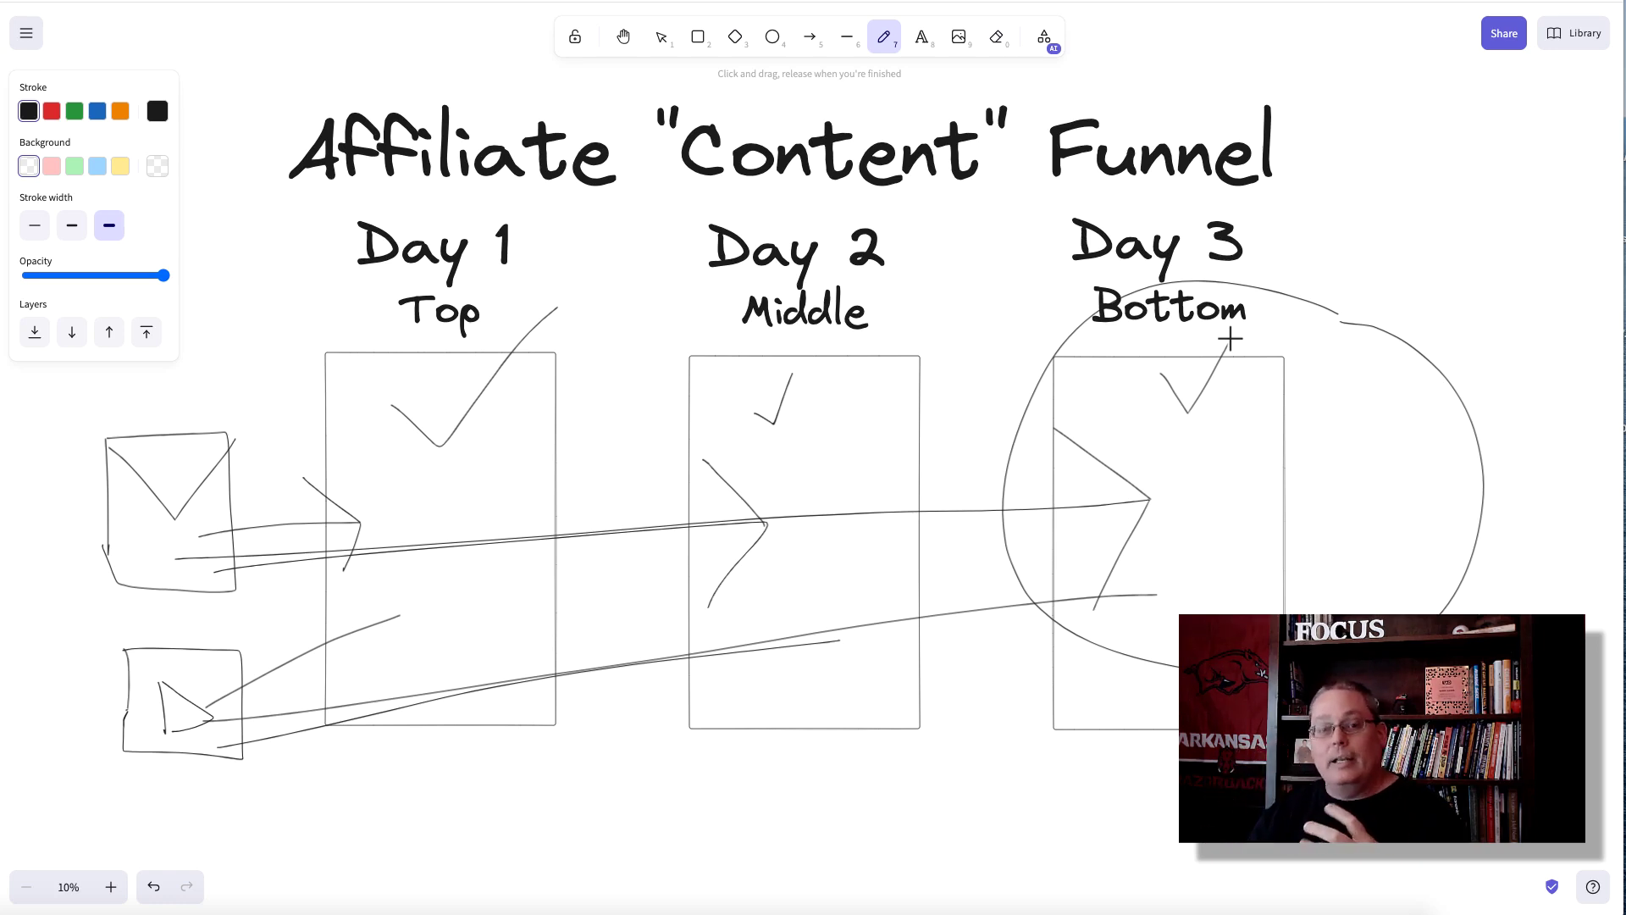
left_click_drag(387, 464, 491, 461)
left_click_drag(736, 434, 814, 425)
left_click_drag(1151, 421, 1268, 411)
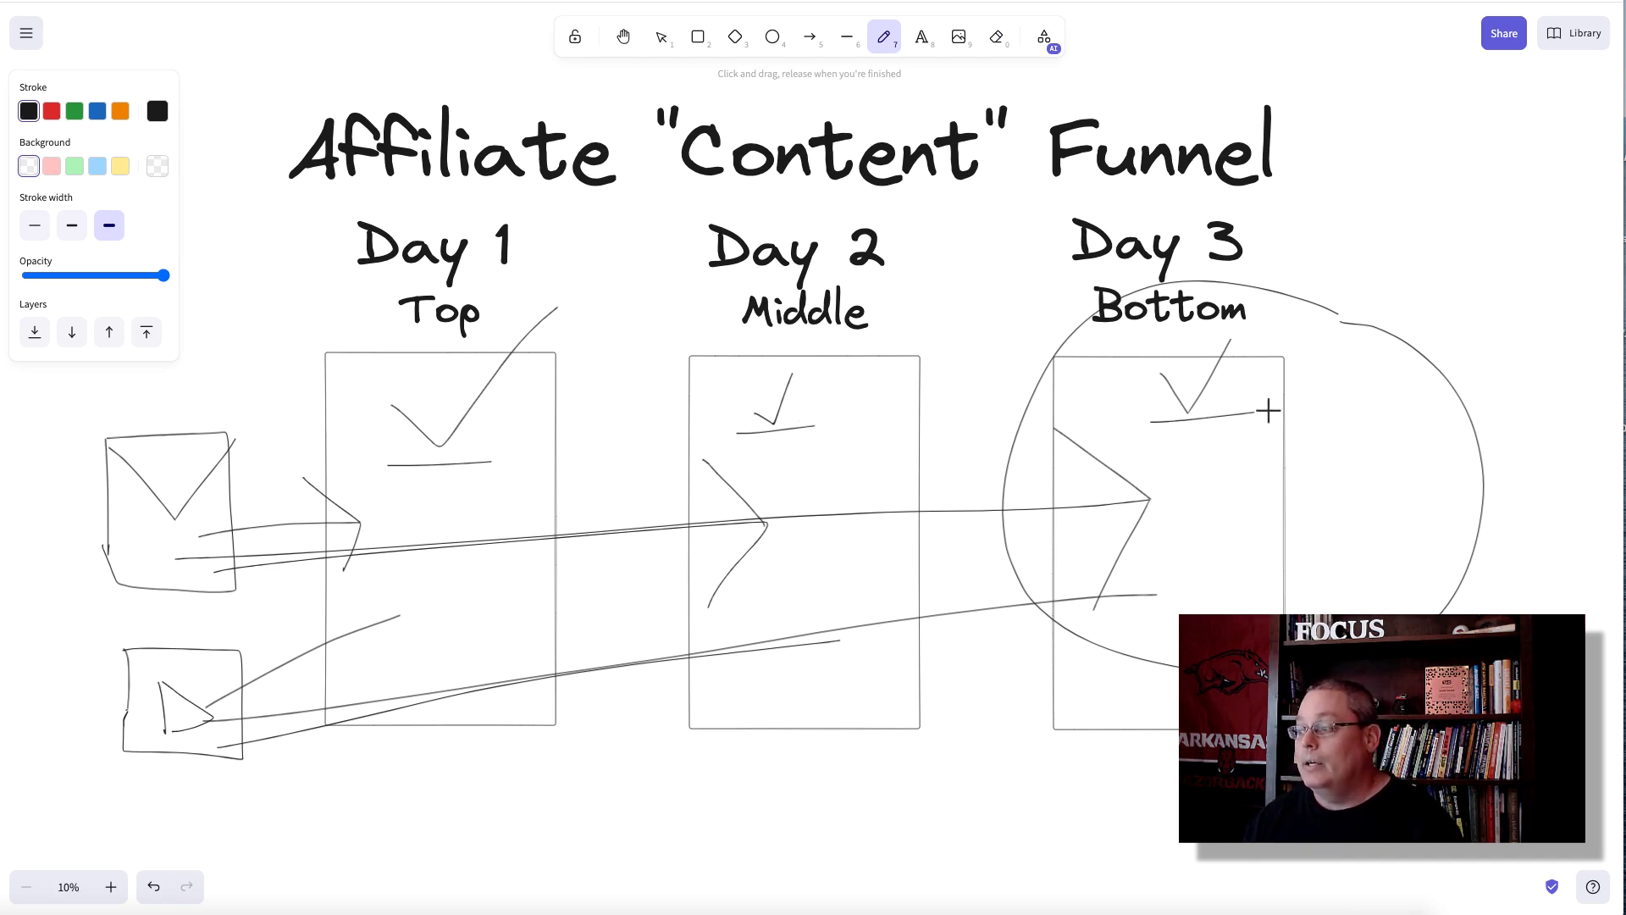
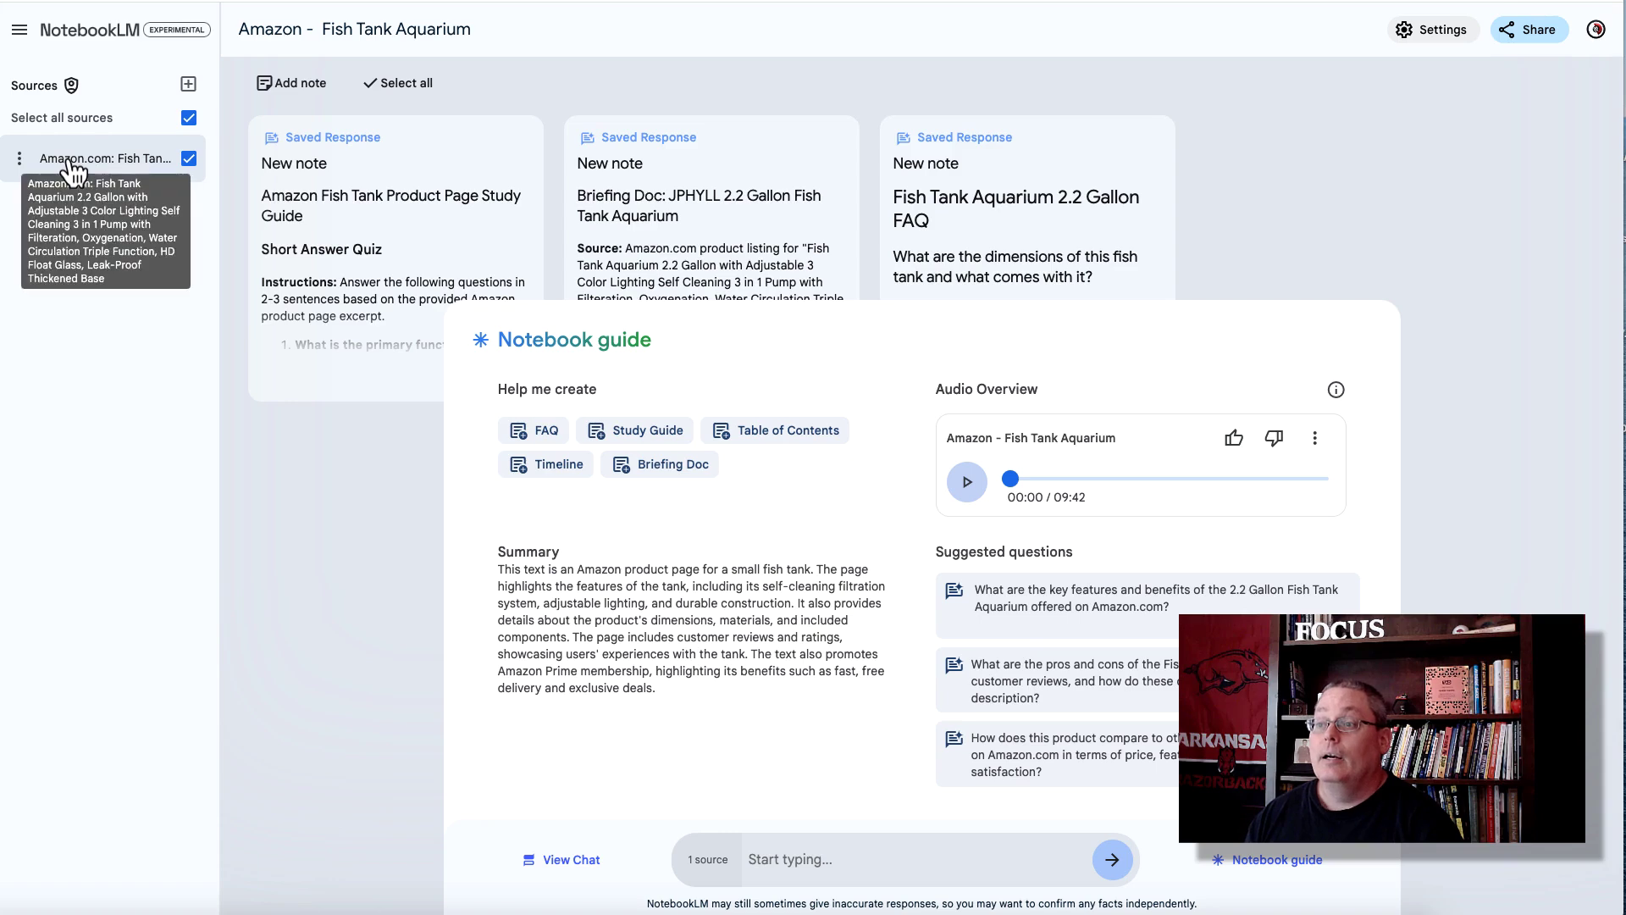
Switch to the Amazon - Fish Tank Aquarium notebook in NotebookLM, open its Amazon source and highlight the source text.
left_click(73, 158)
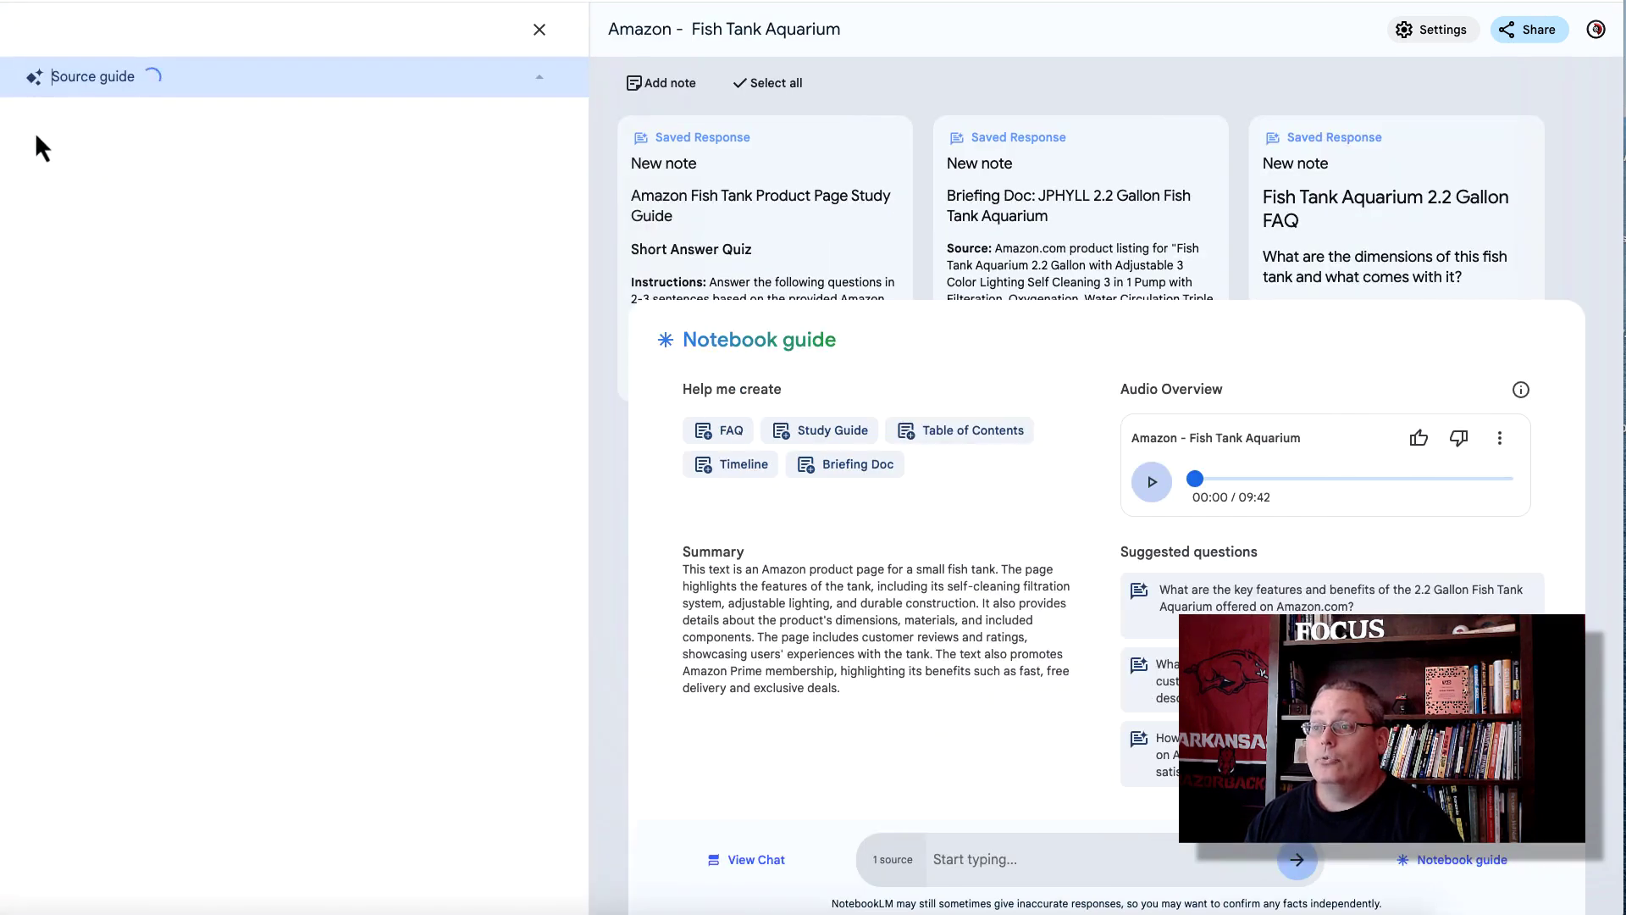
left_click_drag(24, 132, 352, 304)
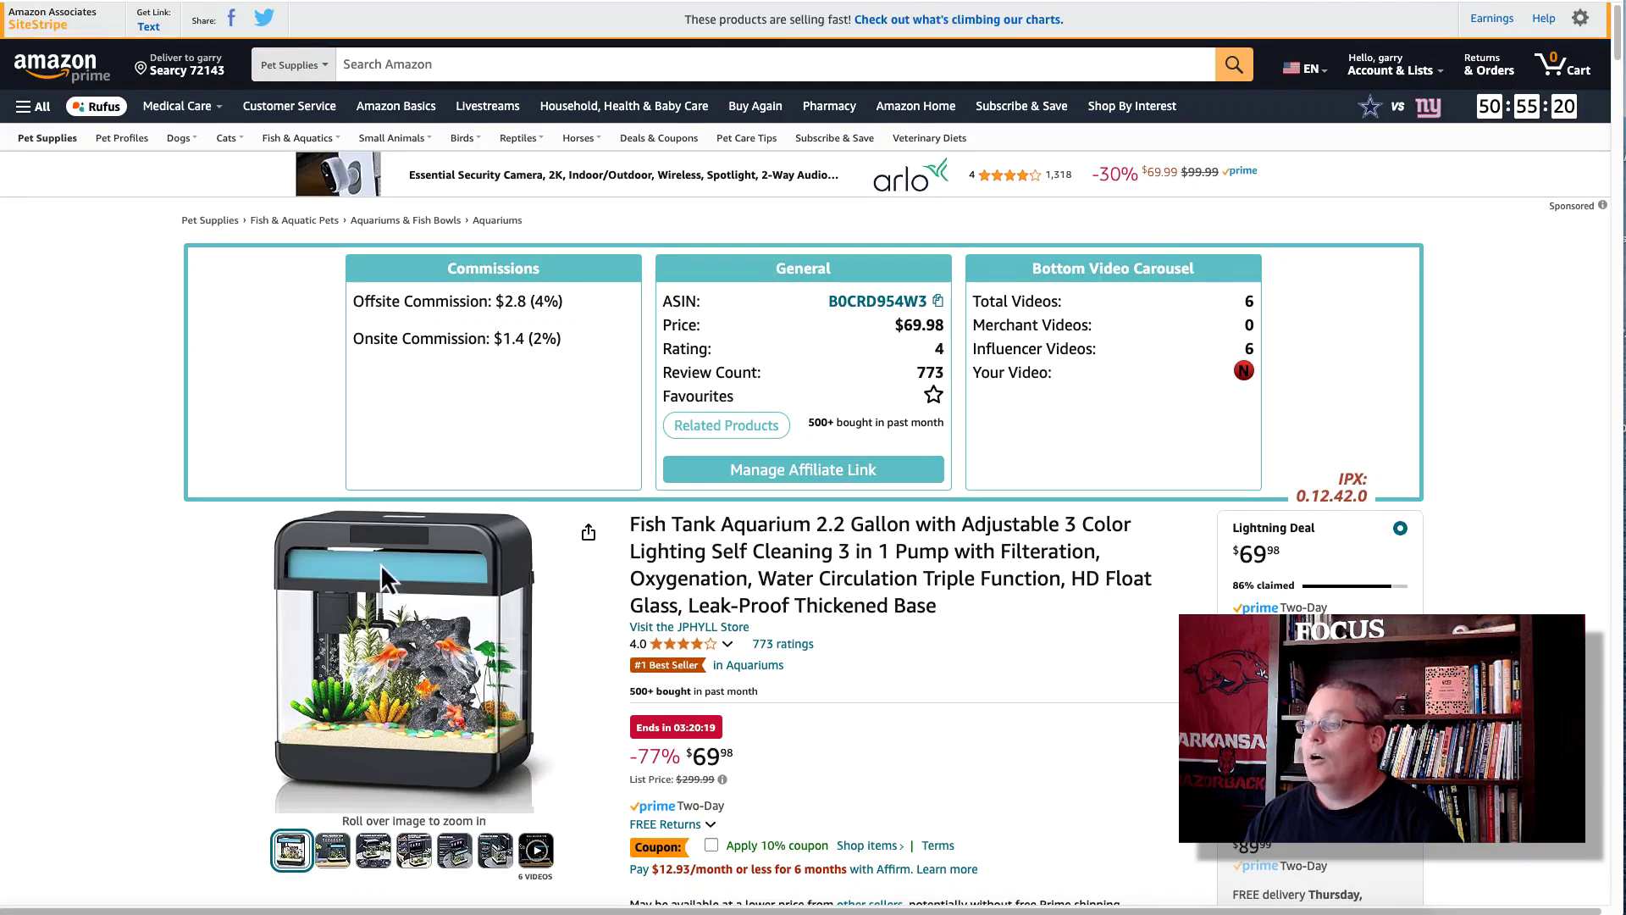
Switch to the Amazon fish tank listing and examine its pricing, feature bullets, related products, brand description and product details.
scroll(189, 603, "down", 5)
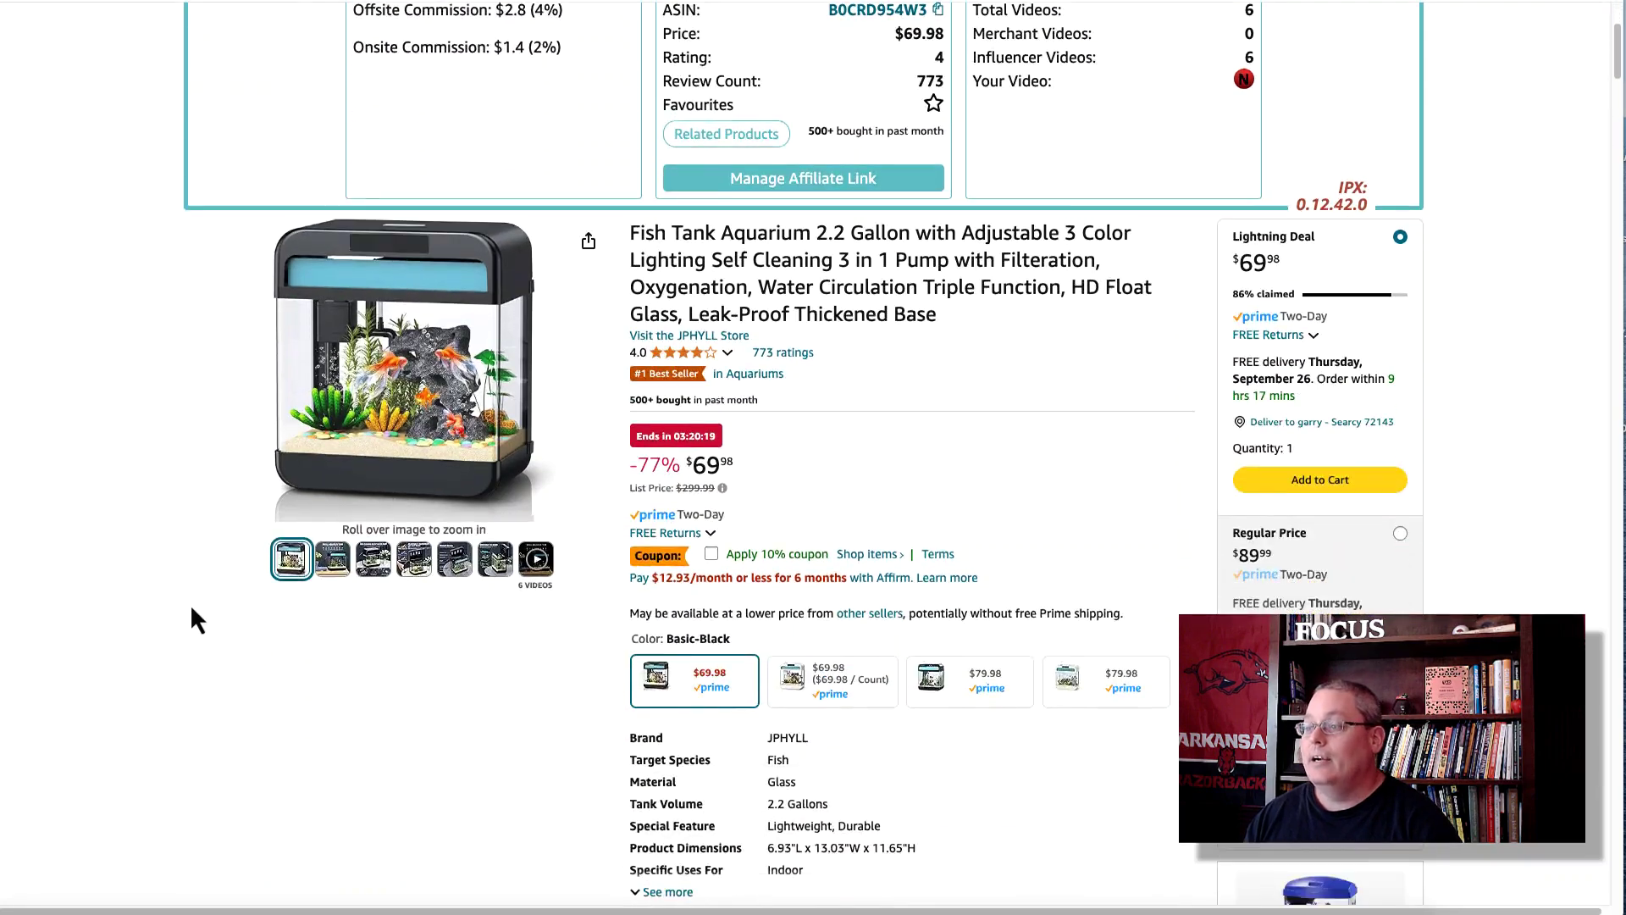
scroll(191, 608, "down", 2)
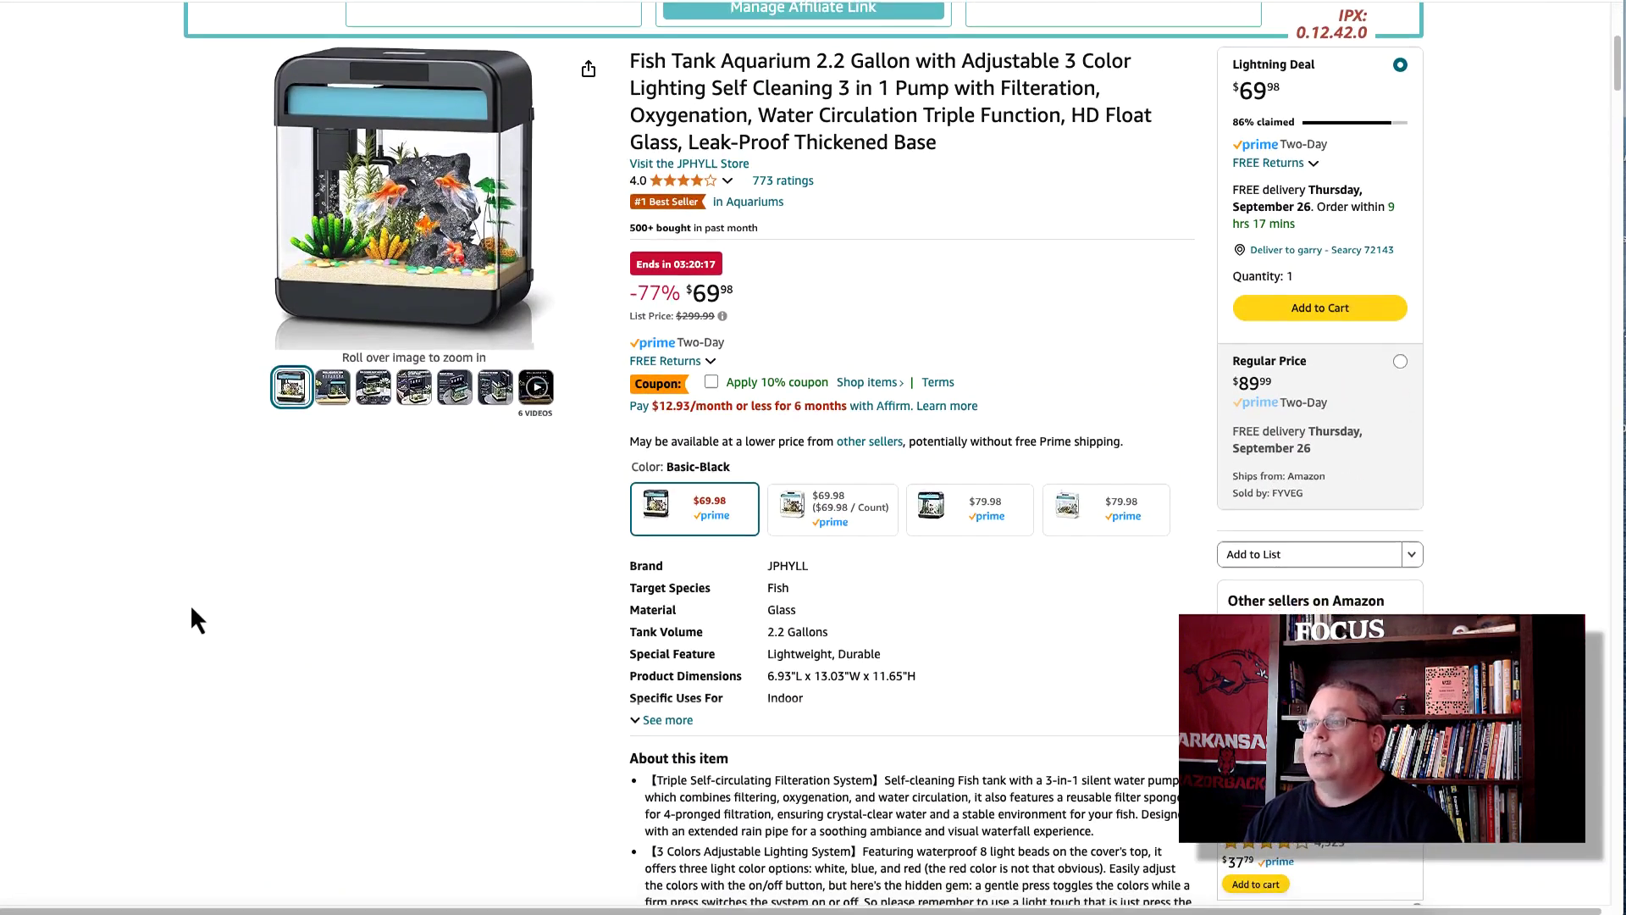
scroll(190, 603, "up", 6)
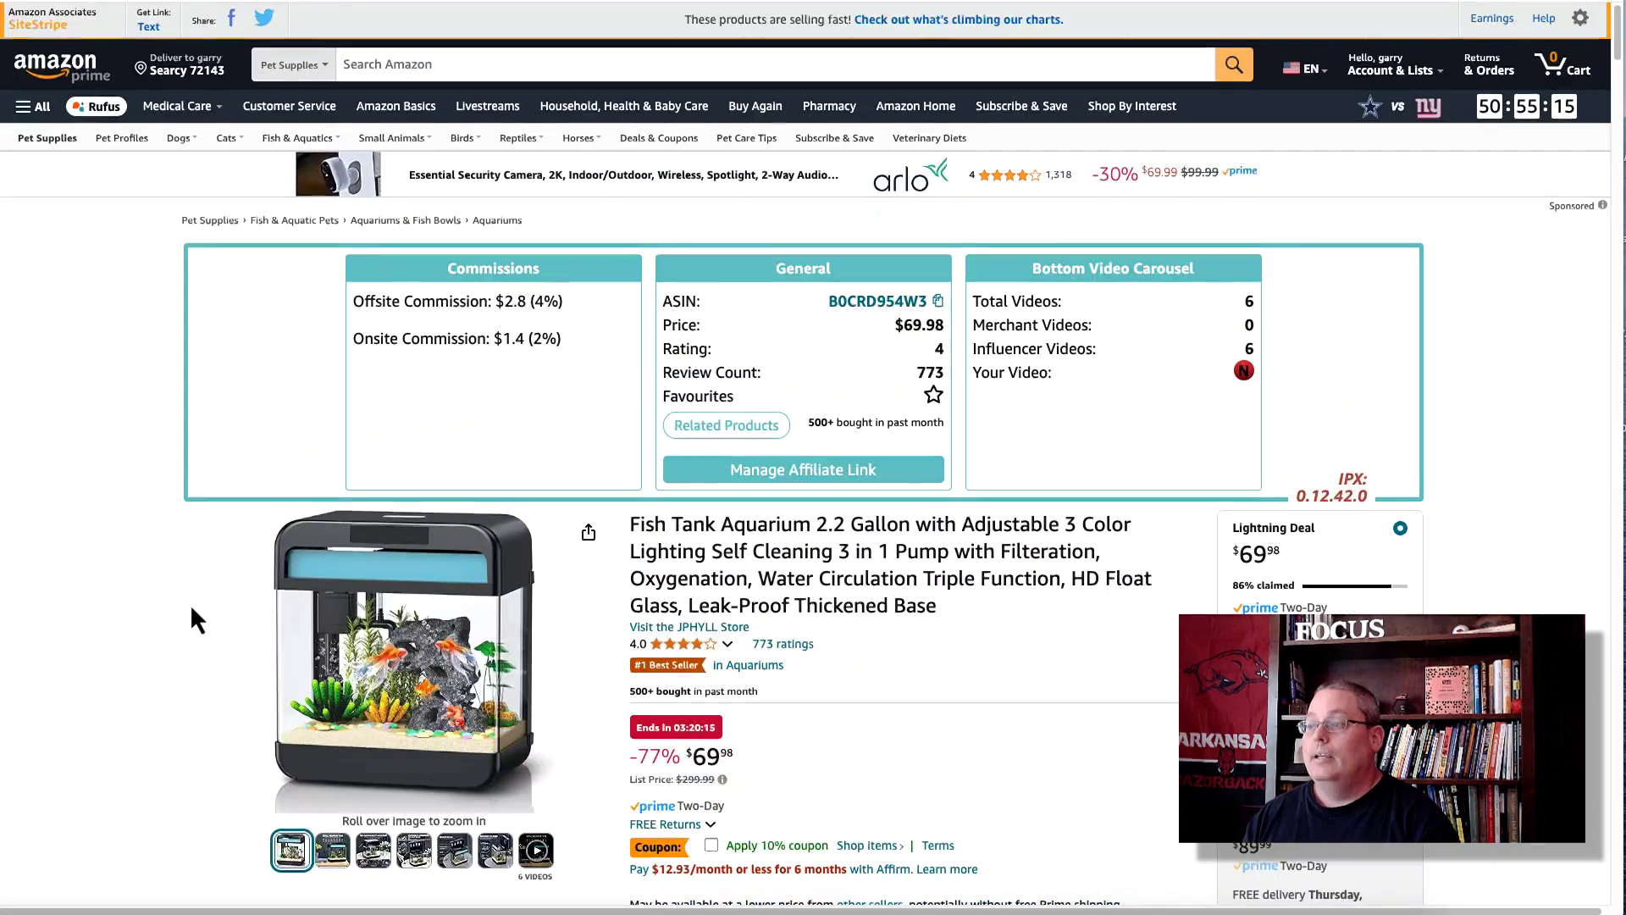
scroll(806, 594, "down", 4)
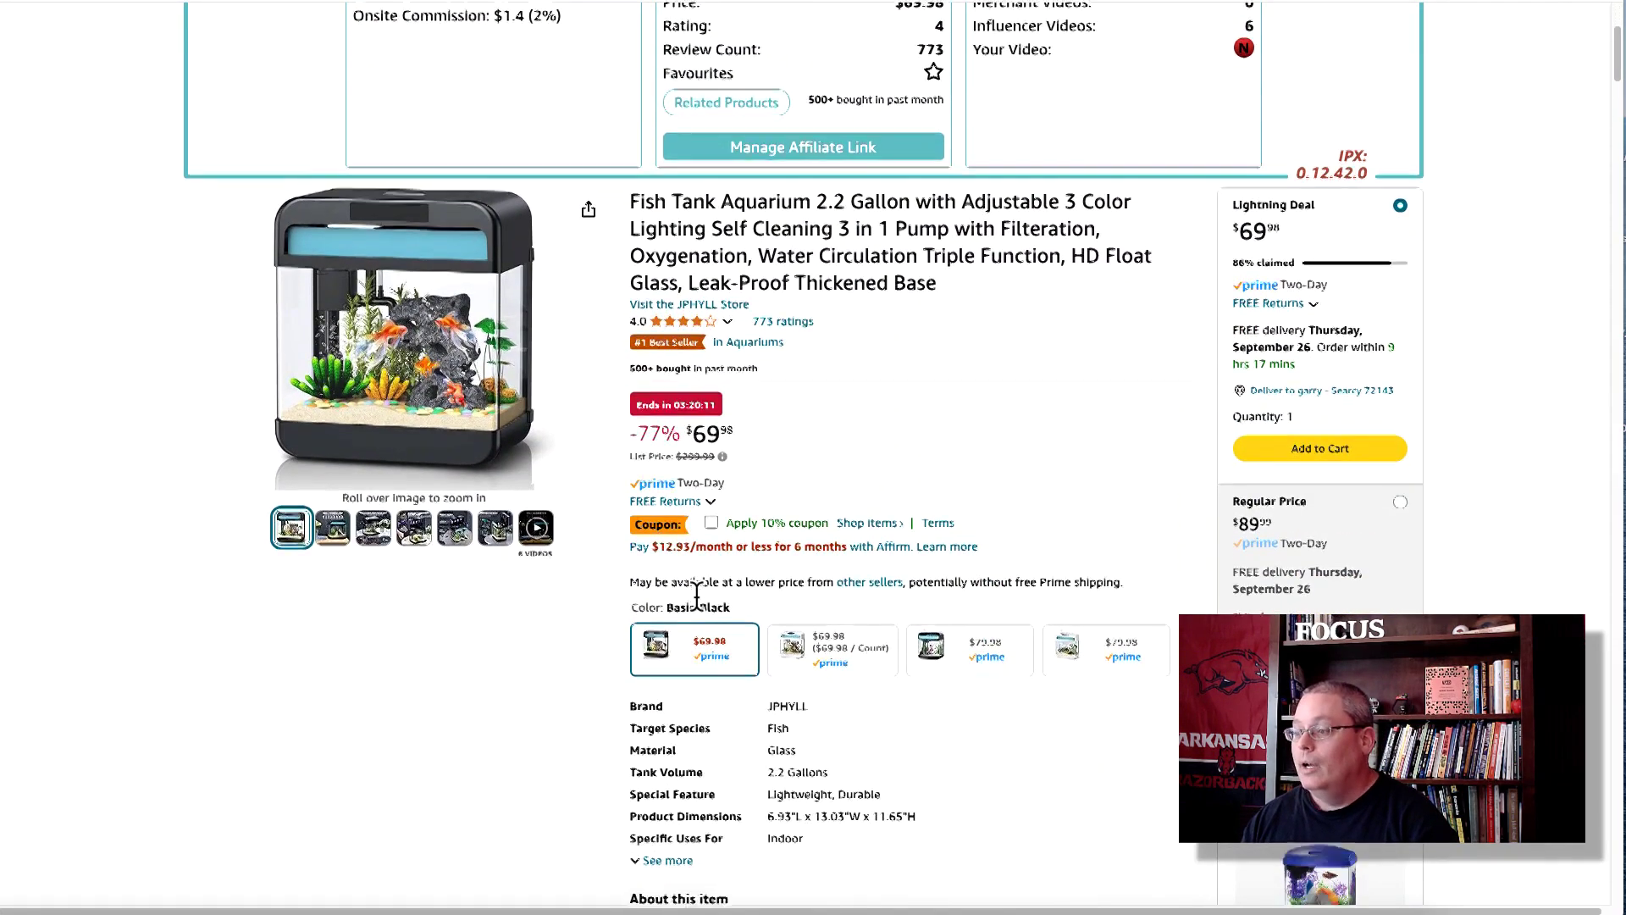
scroll(453, 652, "down", 1)
scroll(556, 626, "down", 15)
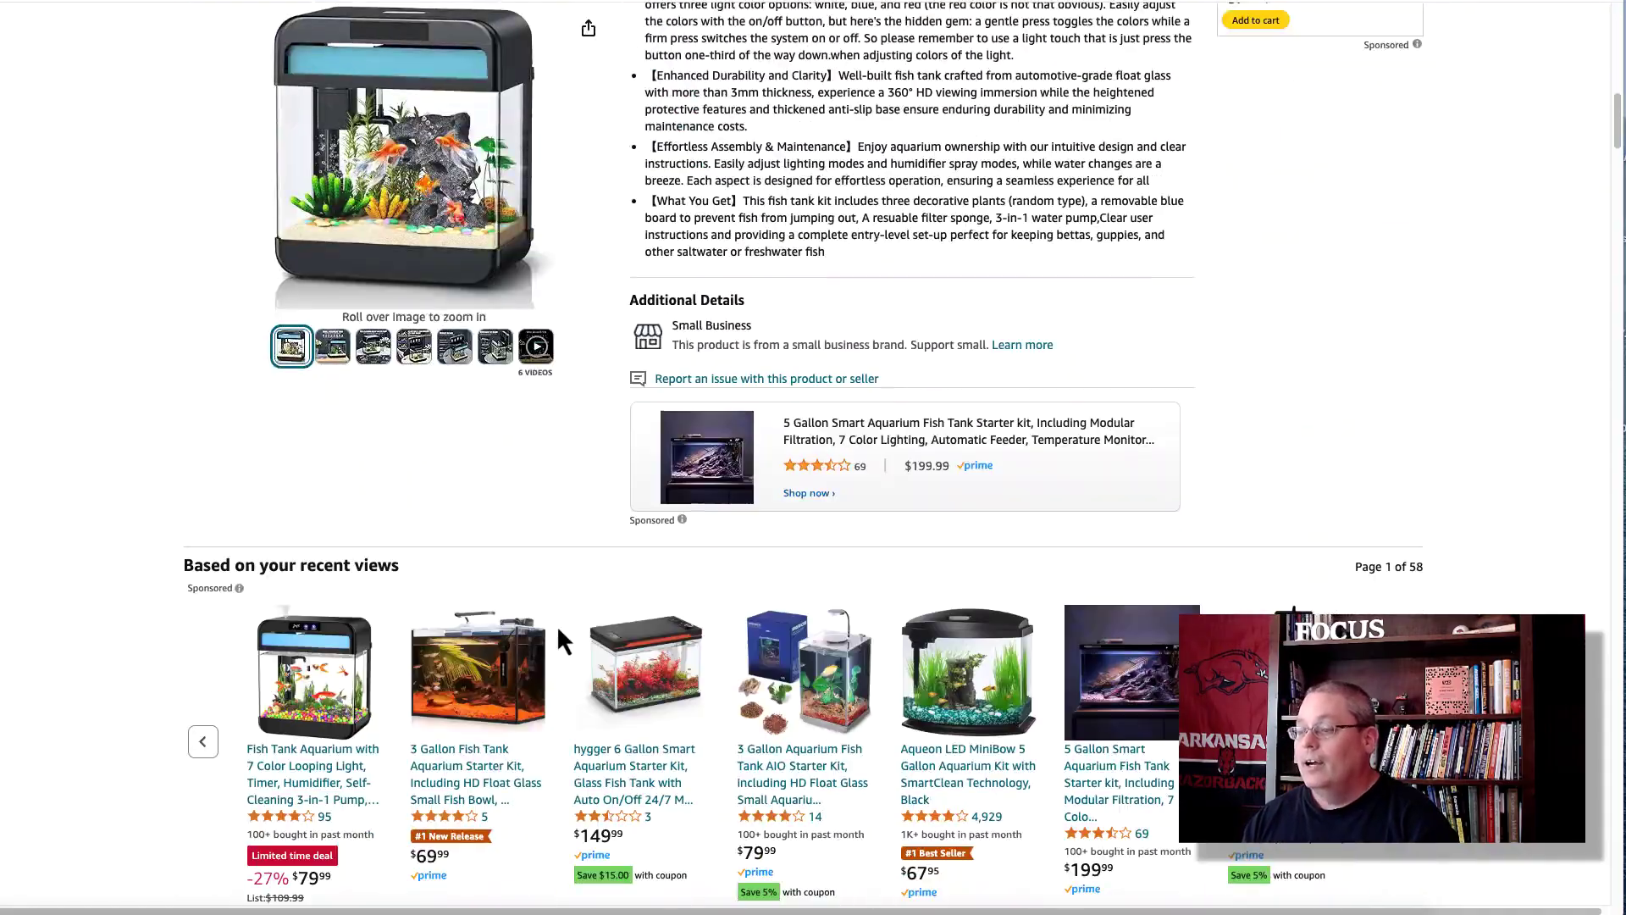
scroll(364, 525, "down", 6)
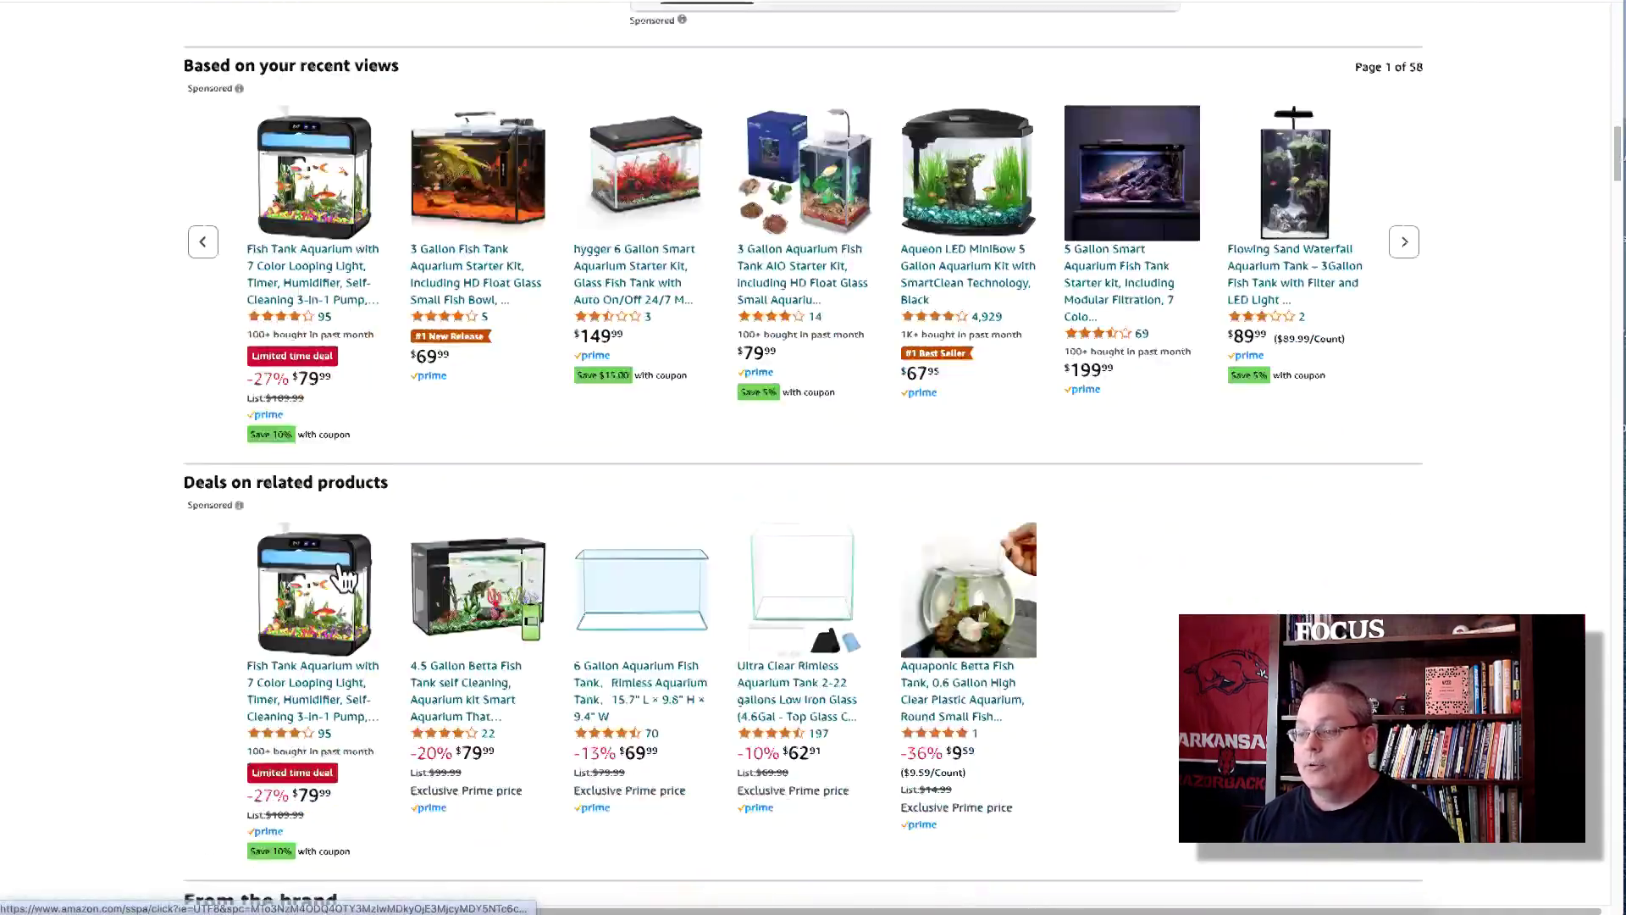
scroll(343, 578, "down", 12)
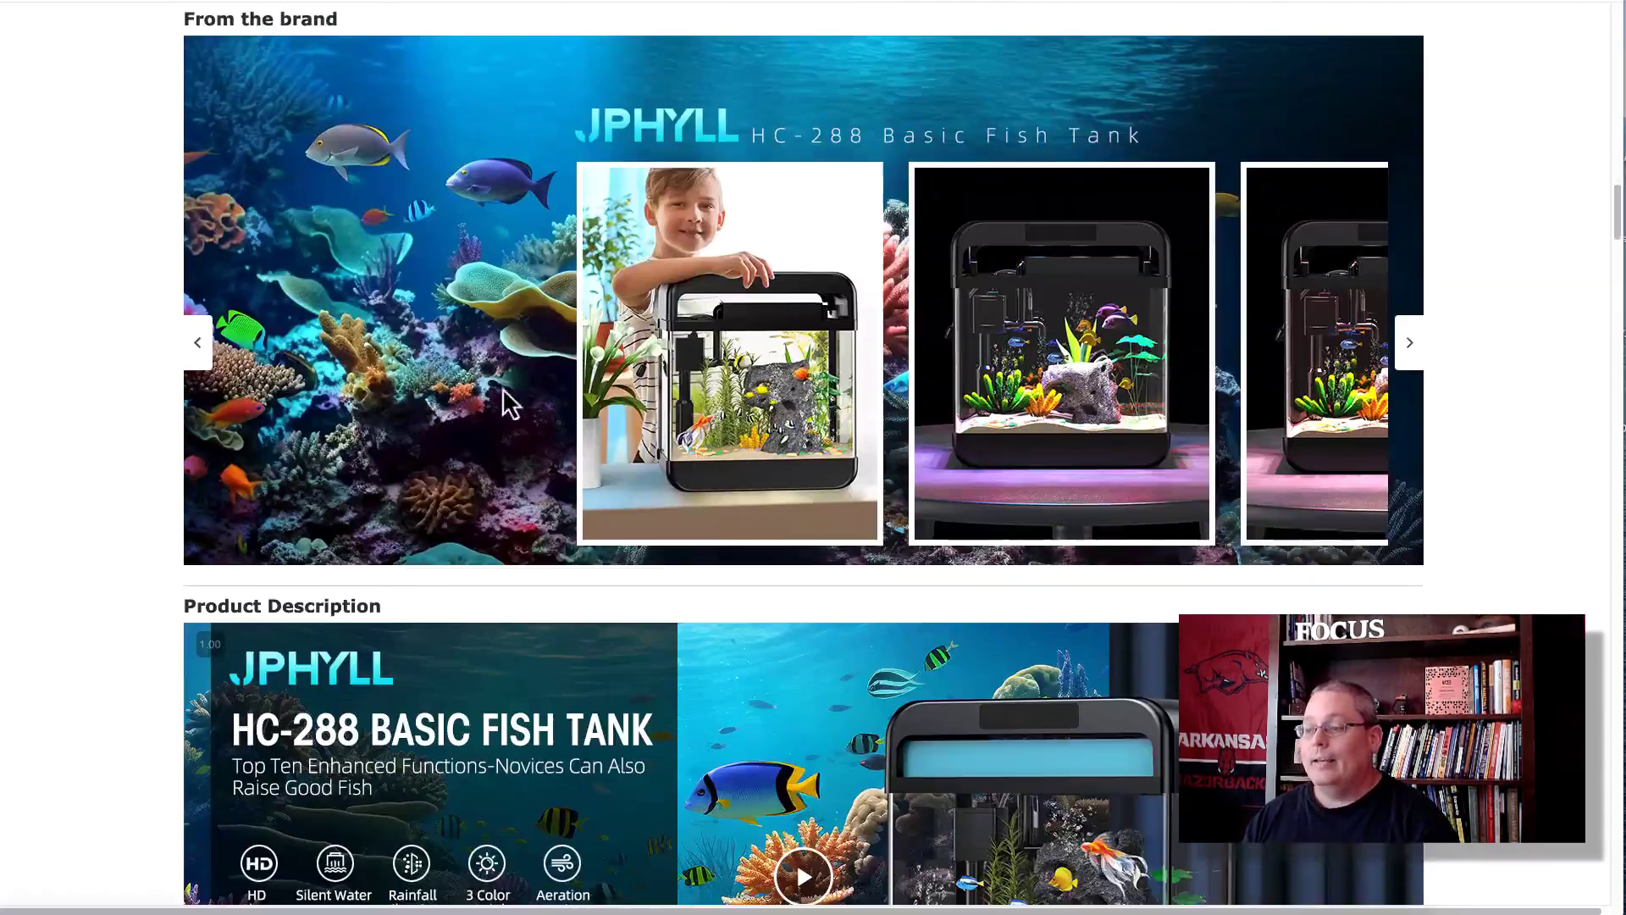
scroll(514, 538, "down", 2)
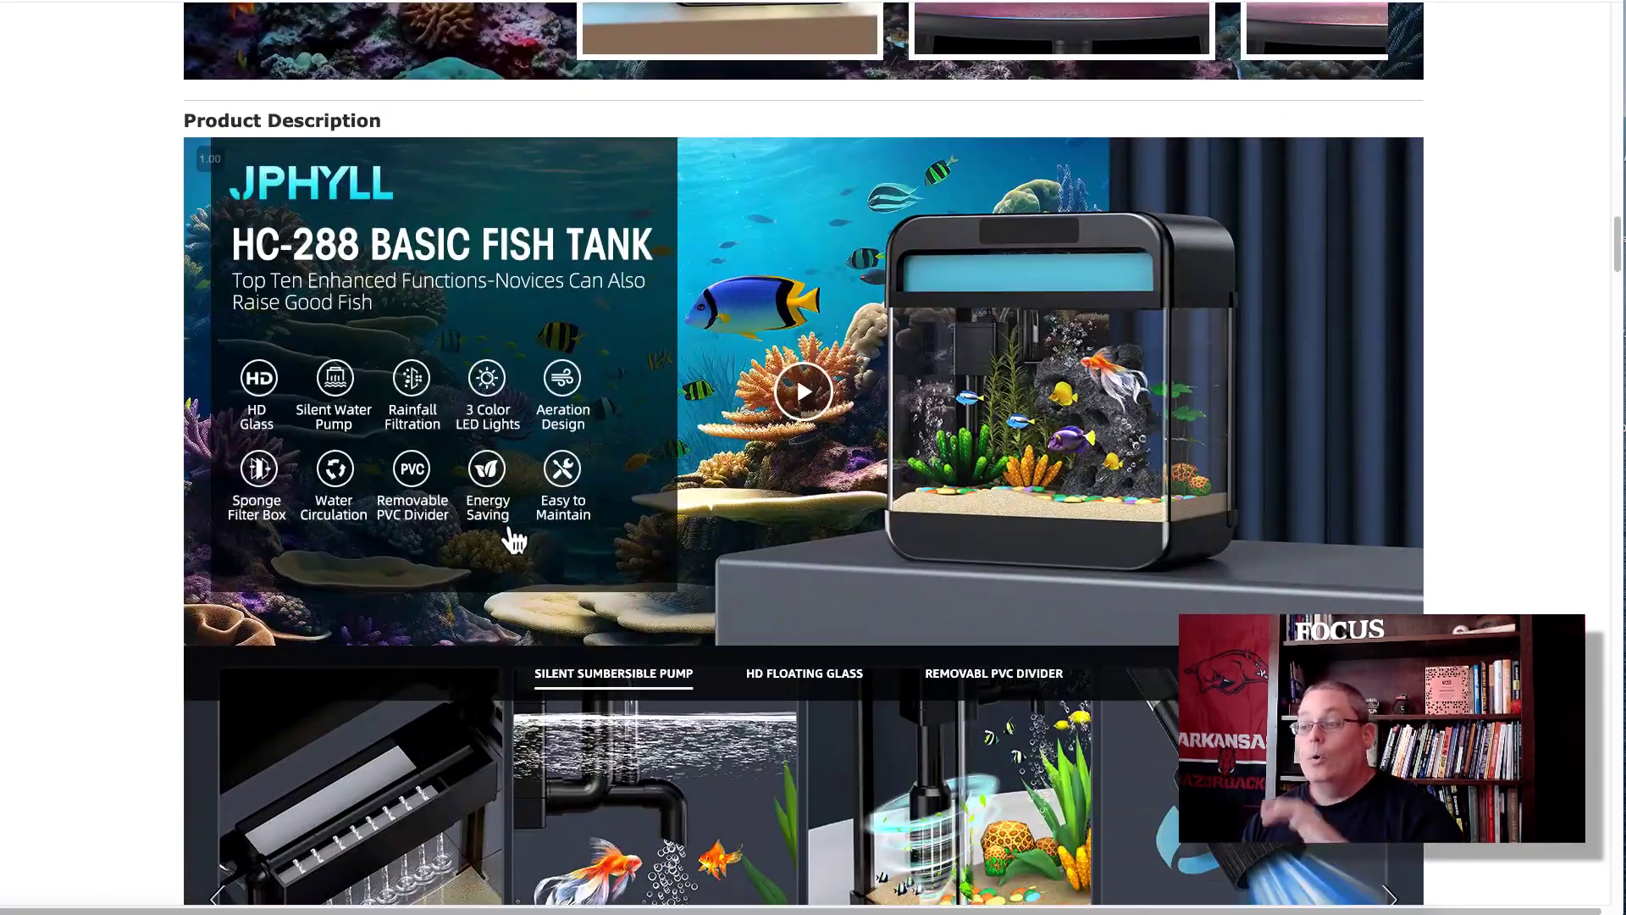
scroll(514, 538, "down", 1)
scroll(514, 539, "down", 20)
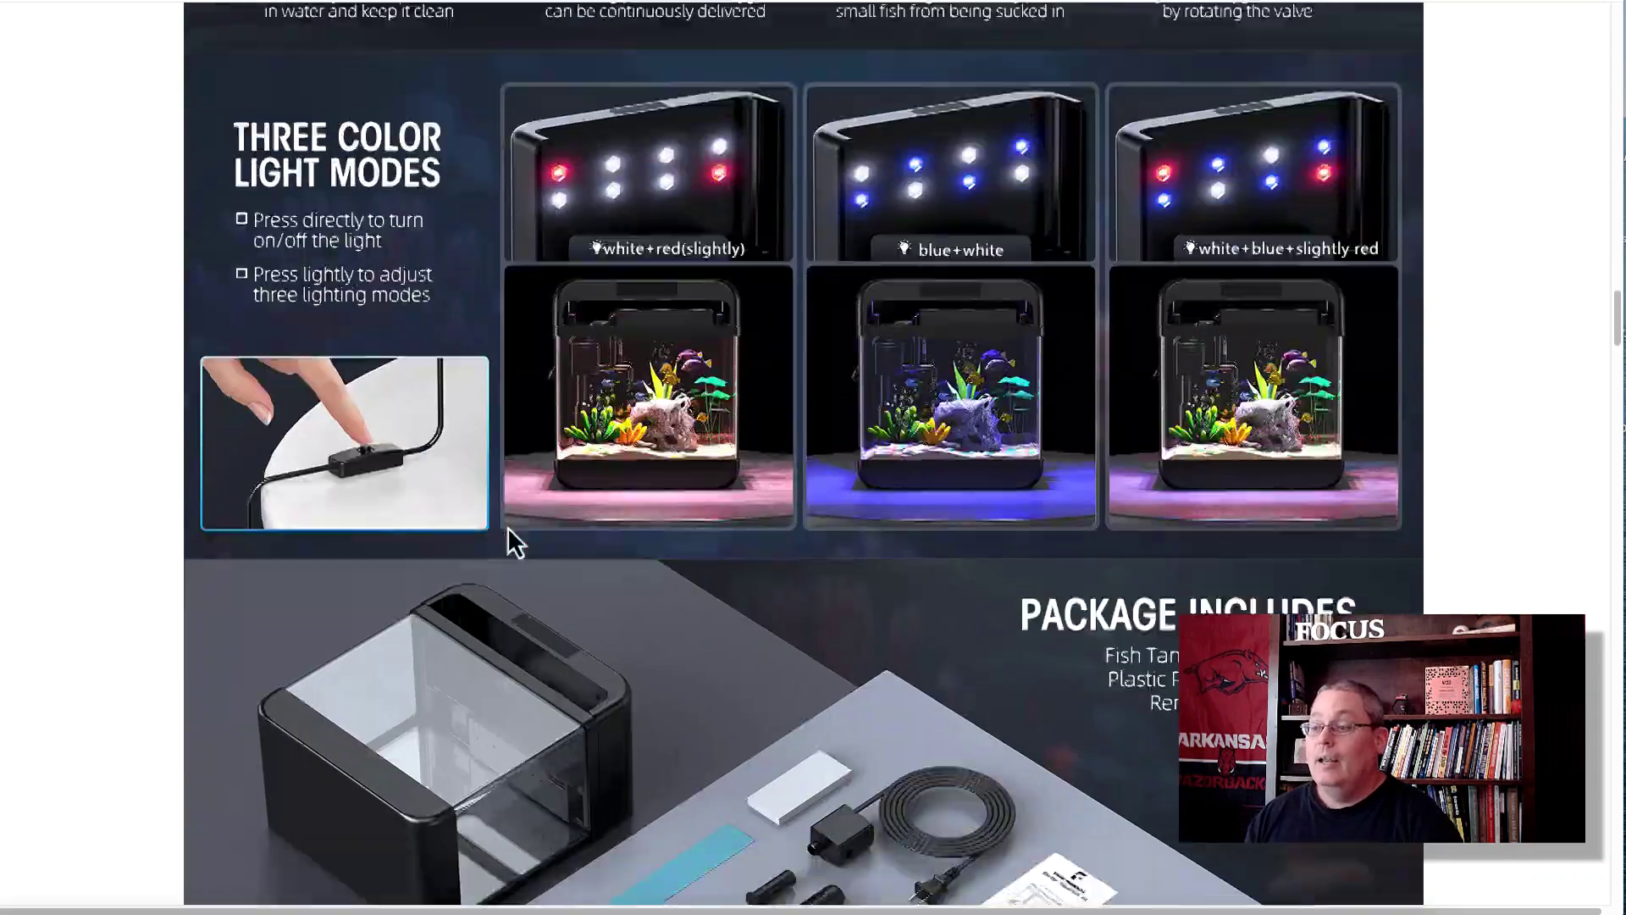
scroll(511, 542, "down", 20)
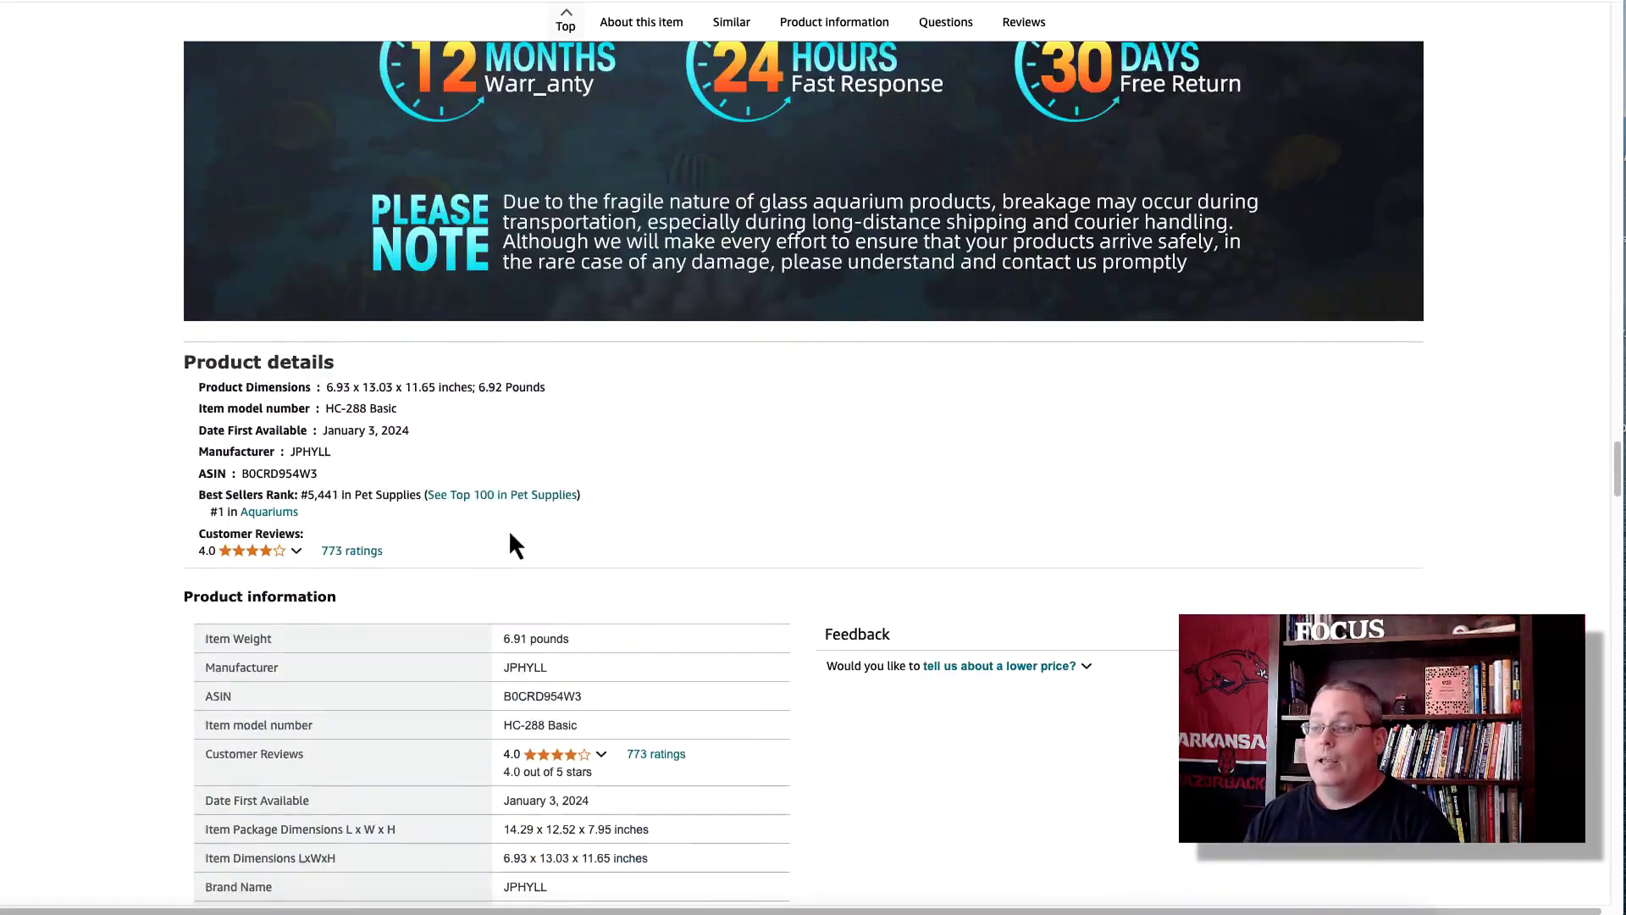
Look over the Amazon listing's product information, videos and similar-item comparison, and switch back to the NotebookLM fish tank notebook, closing its open source.
scroll(498, 546, "down", 5)
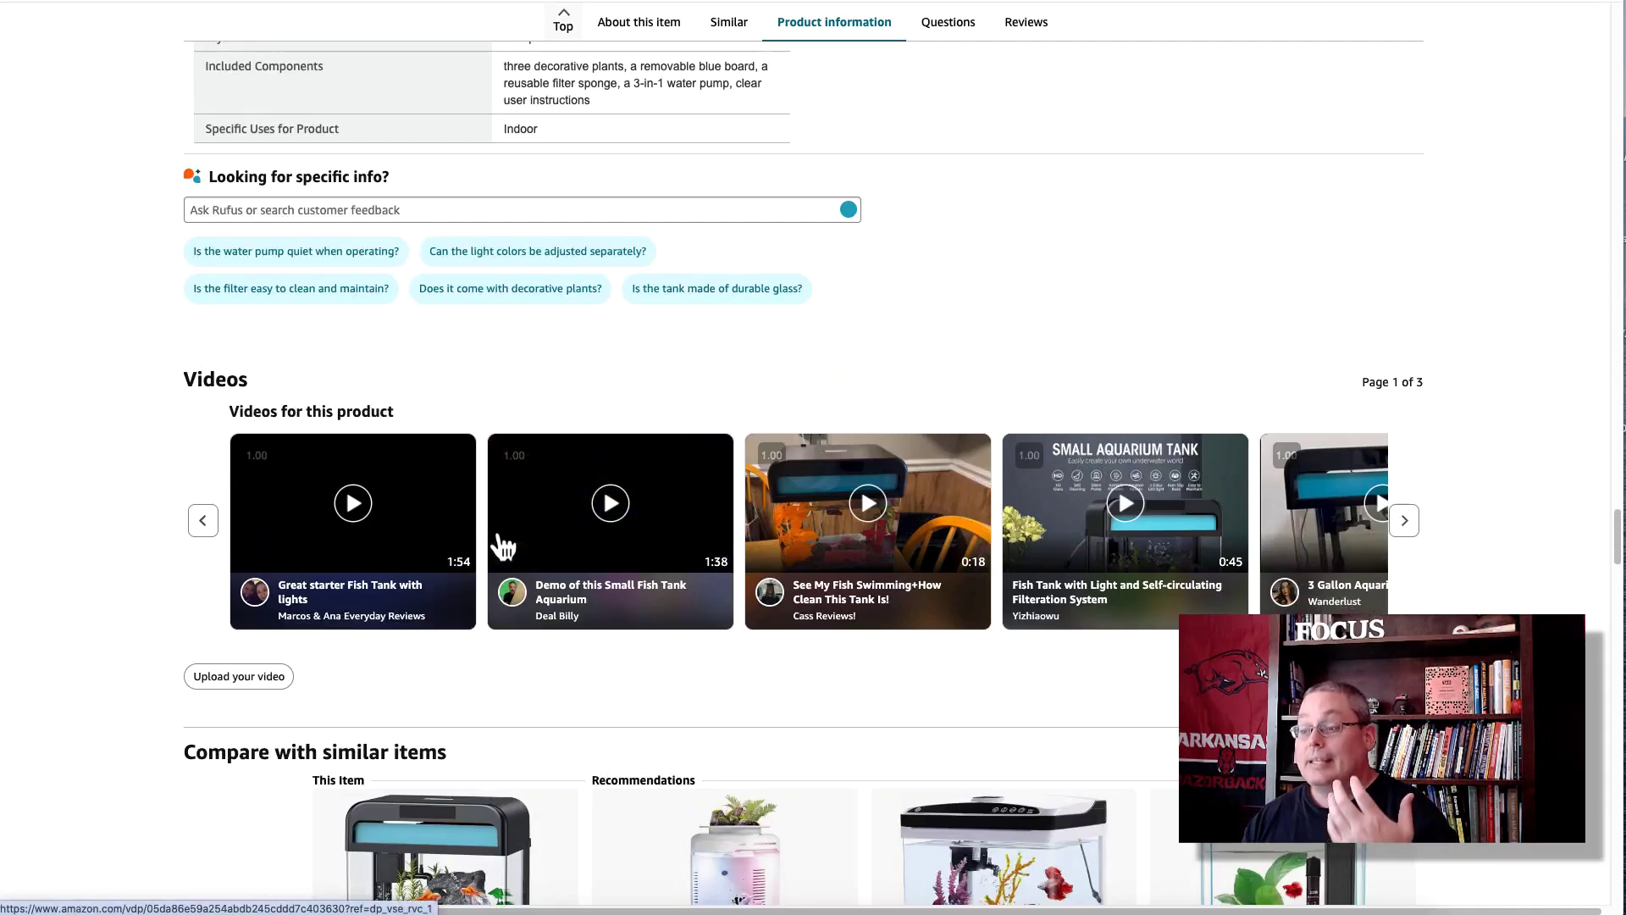
scroll(475, 551, "down", 4)
scroll(312, 616, "down", 1)
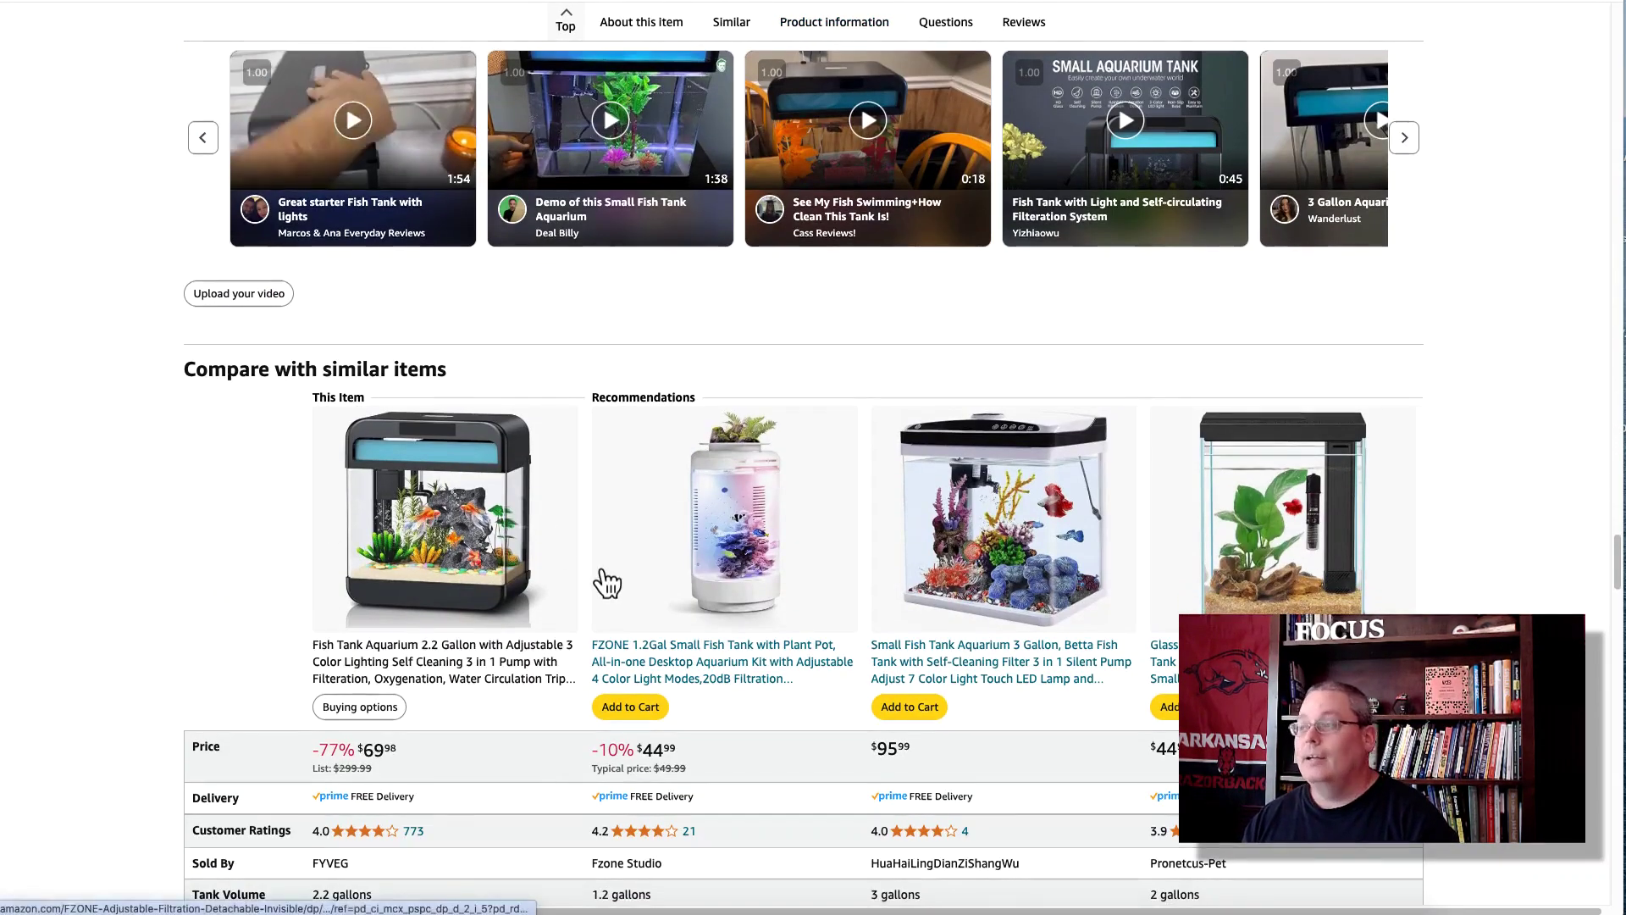
scroll(598, 570, "up", 20)
scroll(1299, 506, "up", 20)
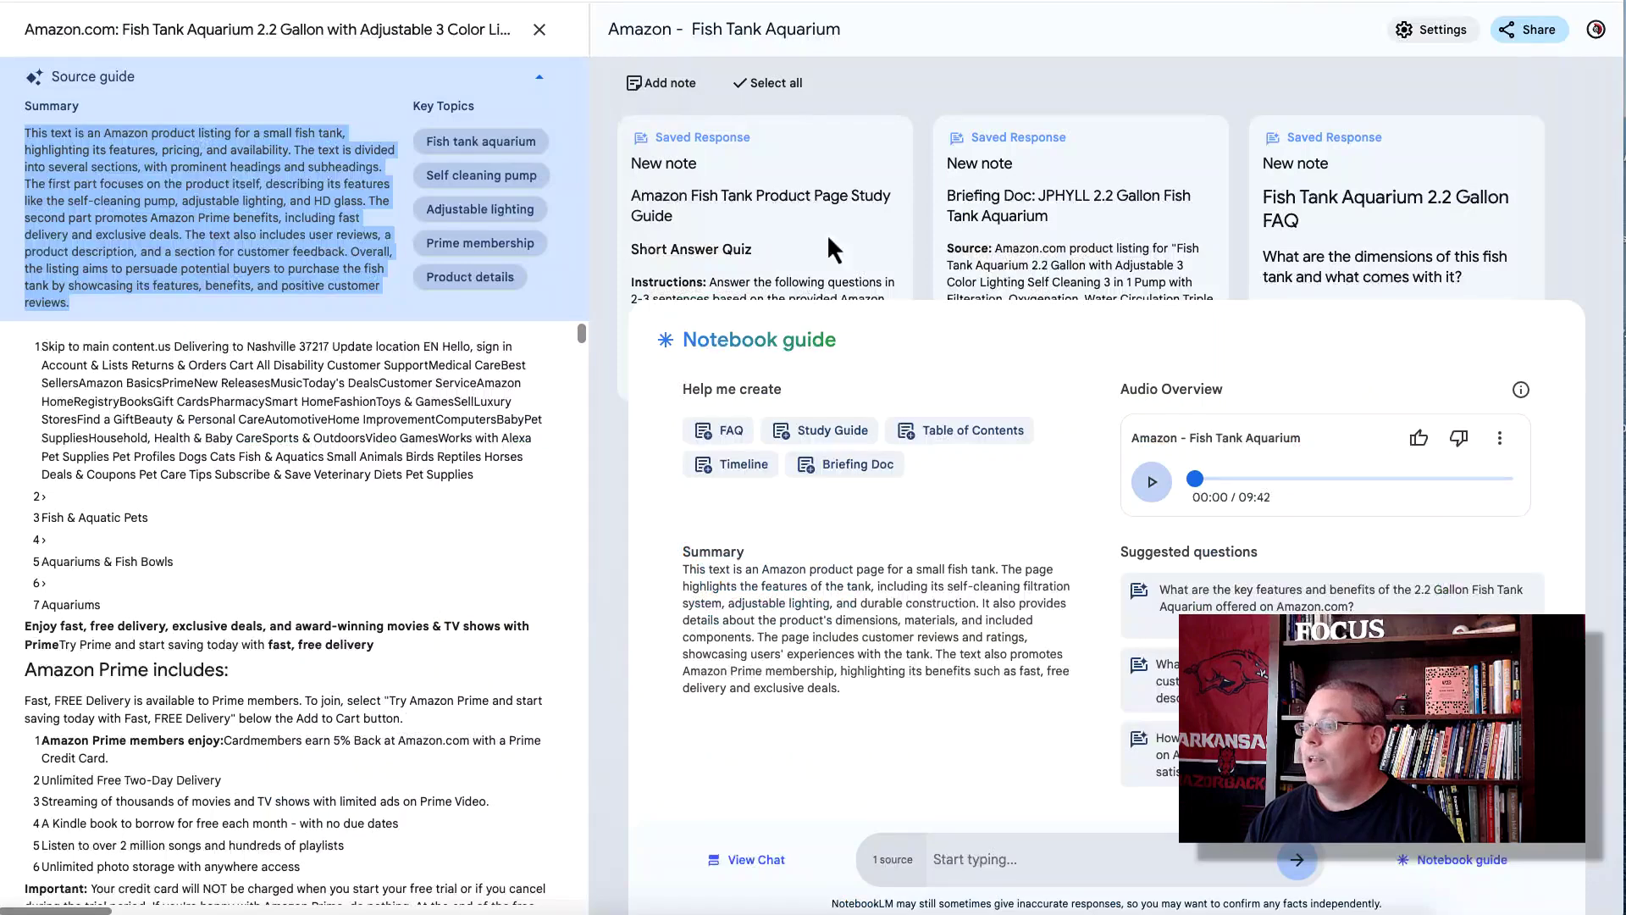
left_click(538, 29)
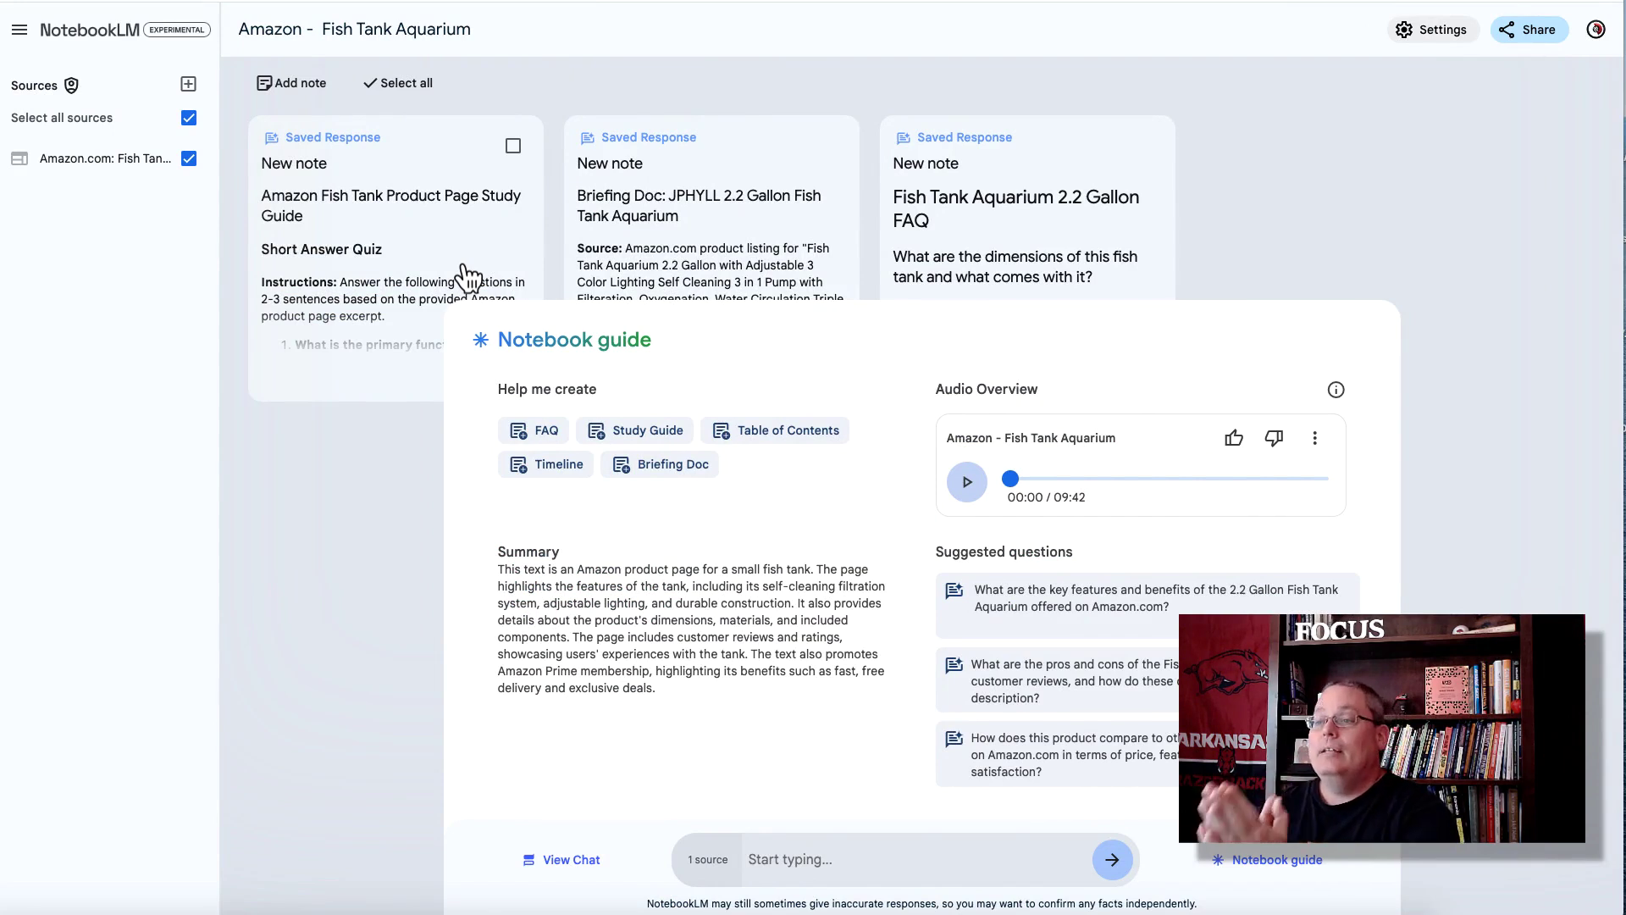
left_click(103, 158)
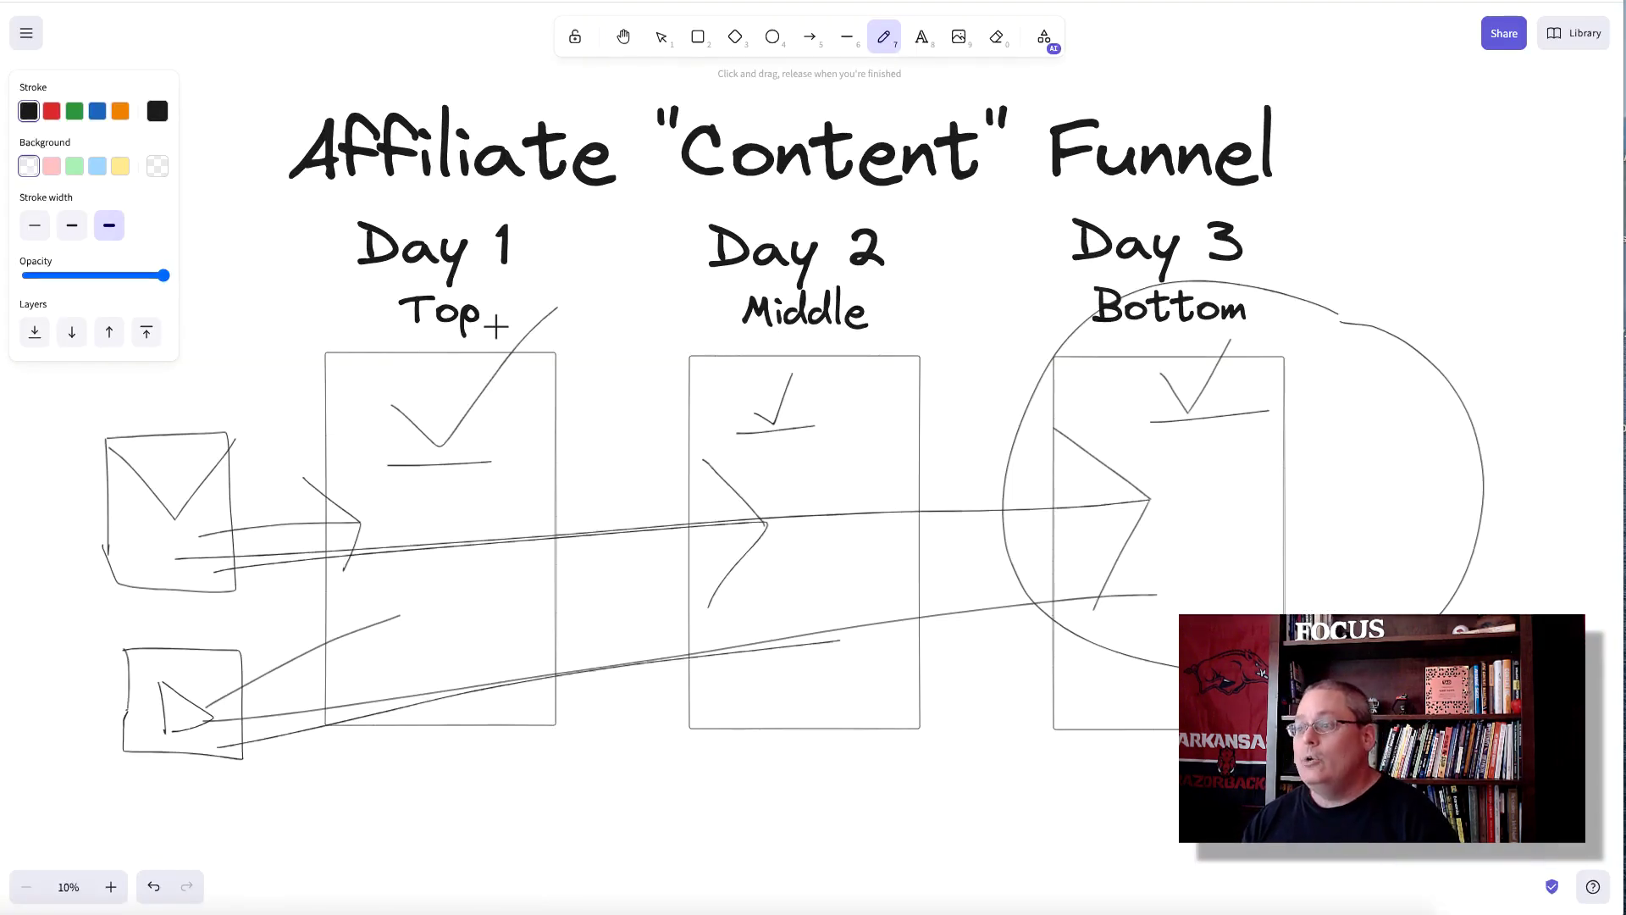
On the funnel whiteboard, underline the Affiliate "Content" Funnel title and draw a second check mark in each of the Day 1, Day 2 and Day 3 boxes.
left_click_drag(281, 205, 1358, 204)
mouse_move(421, 383)
left_mouse_down()
mouse_move(496, 366)
mouse_move(536, 321)
left_mouse_up()
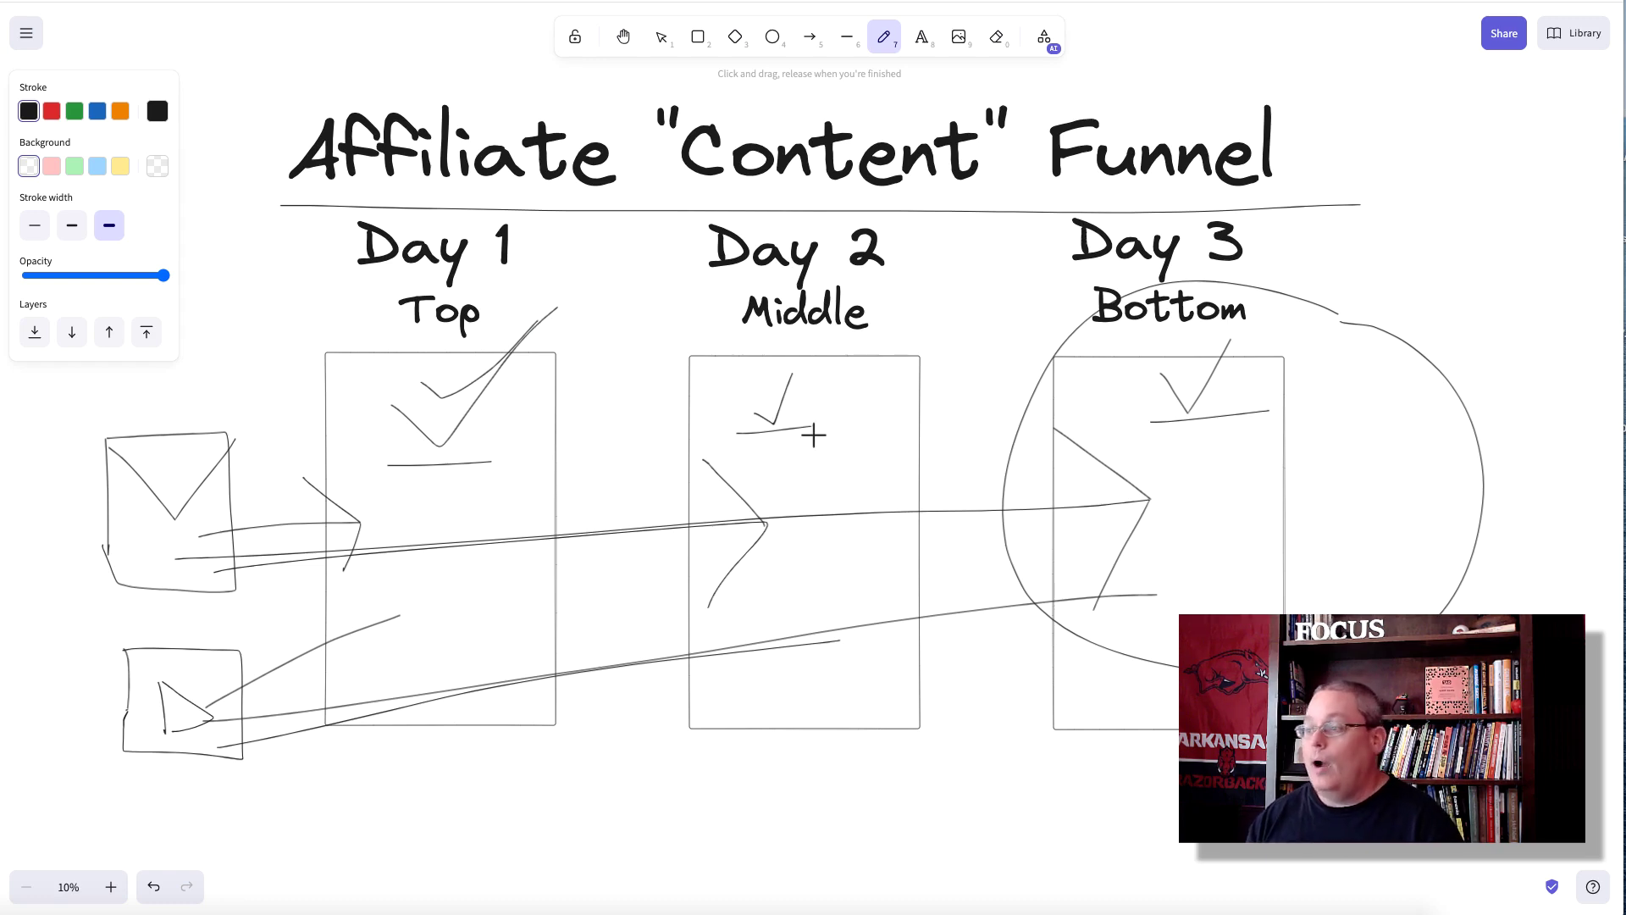
mouse_move(796, 394)
left_mouse_down()
mouse_move(819, 412)
mouse_move(887, 323)
left_mouse_up()
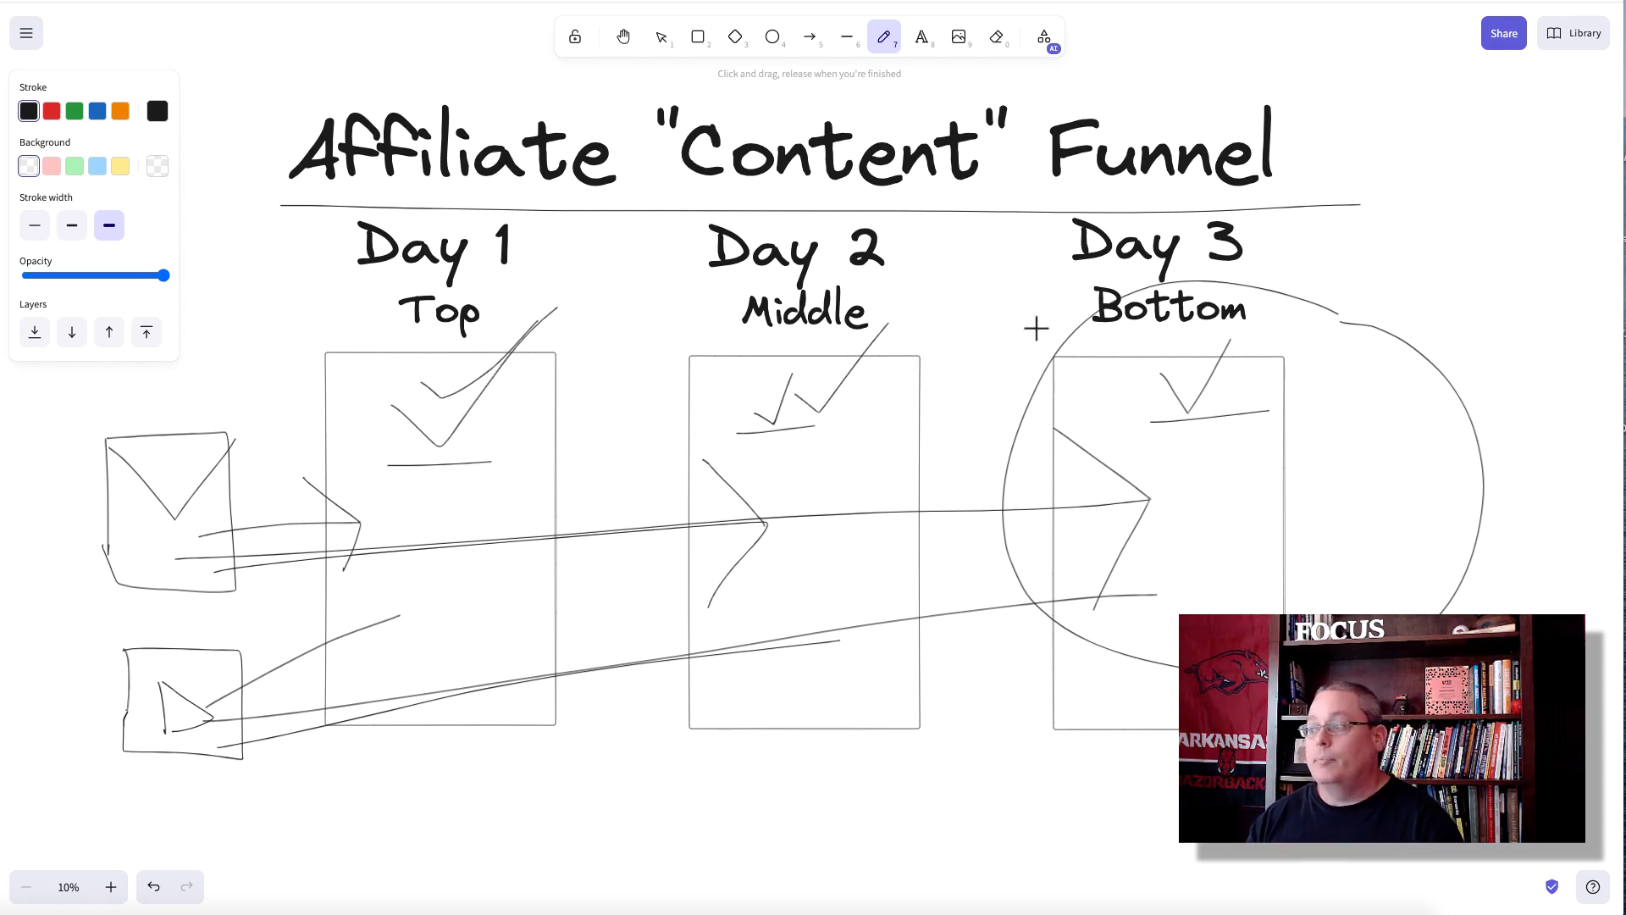
mouse_move(1232, 373)
left_mouse_down()
mouse_move(1259, 398)
mouse_move(1293, 311)
left_mouse_up()
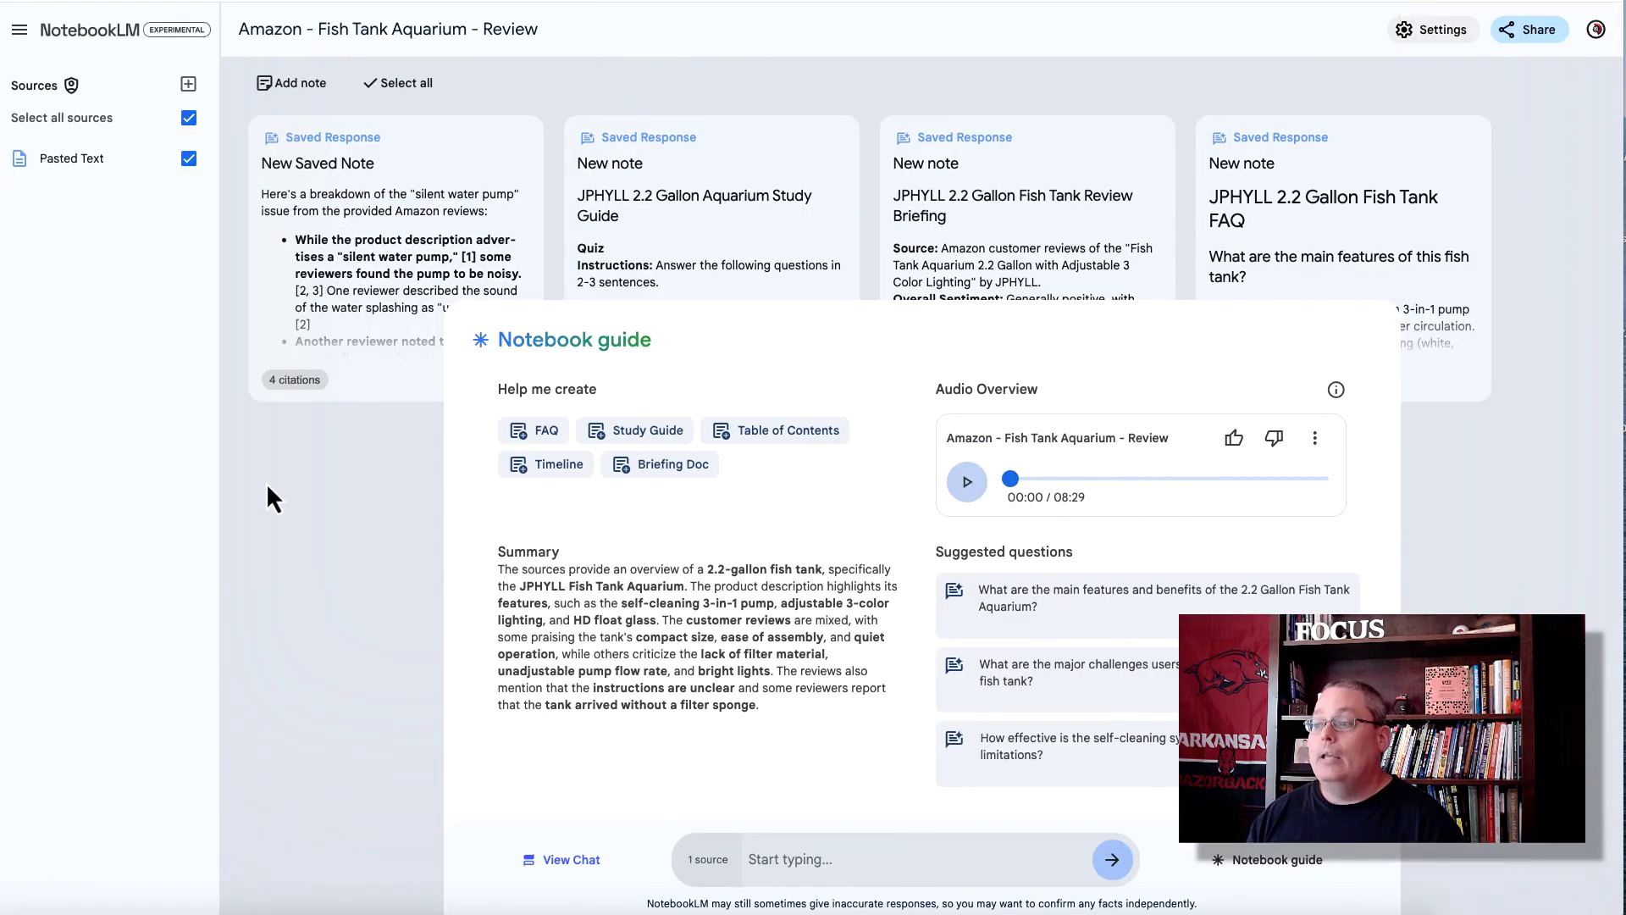
In the Amazon - Fish Tank Aquarium - Review notebook, view the Pasted Text source and the Copied text option for adding sources, closing both.
left_click(85, 158)
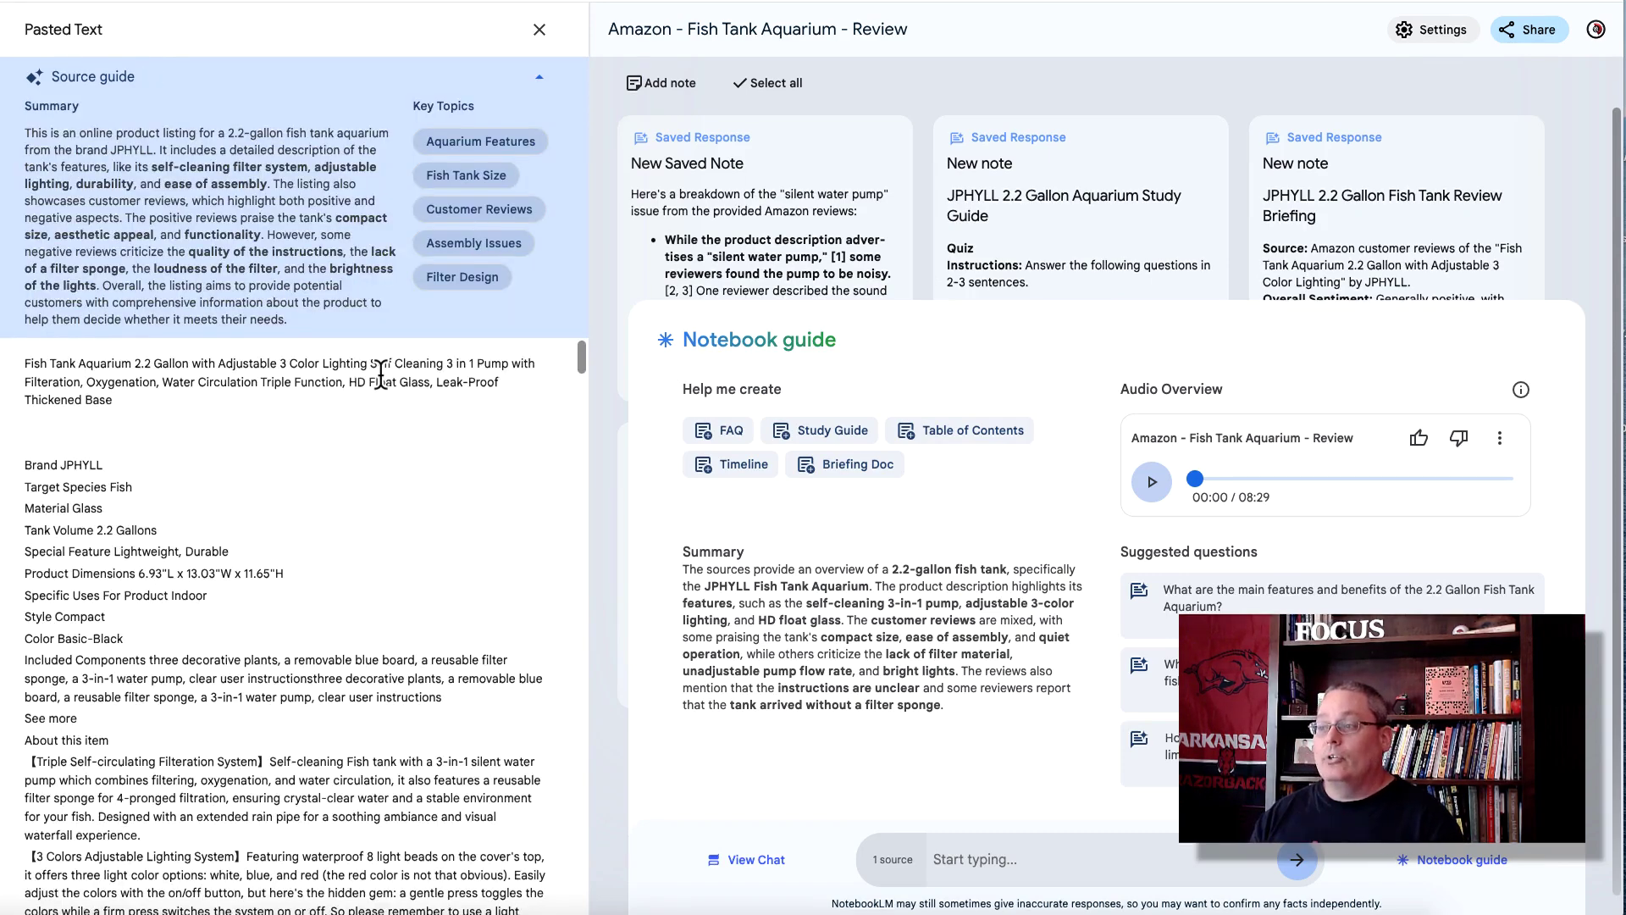
left_click(539, 30)
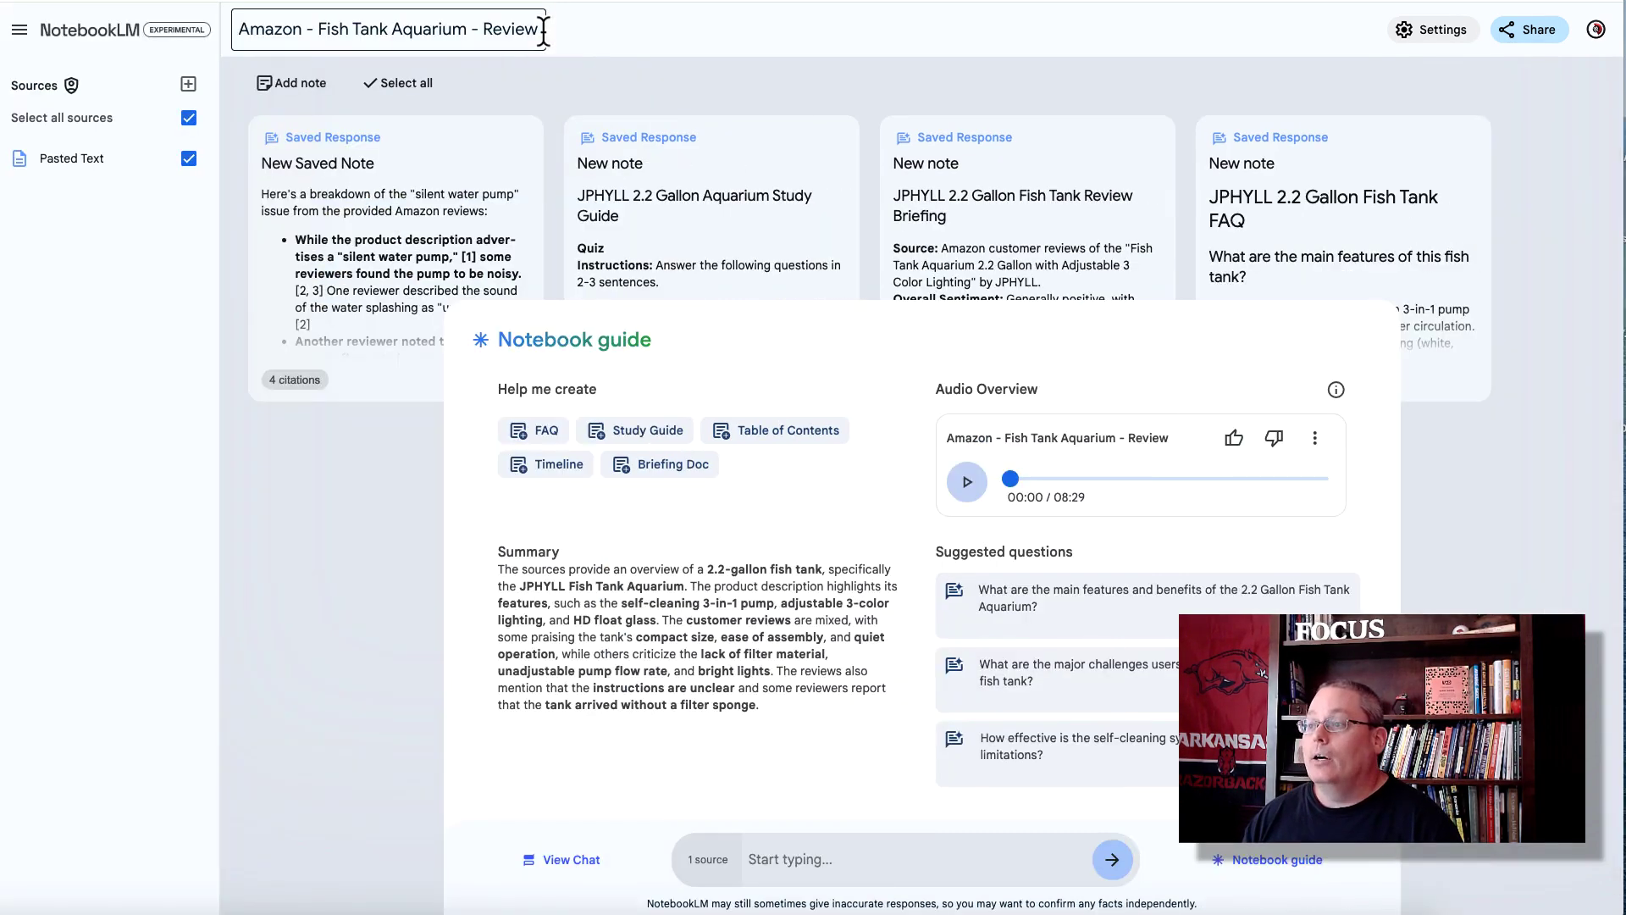
left_click(188, 84)
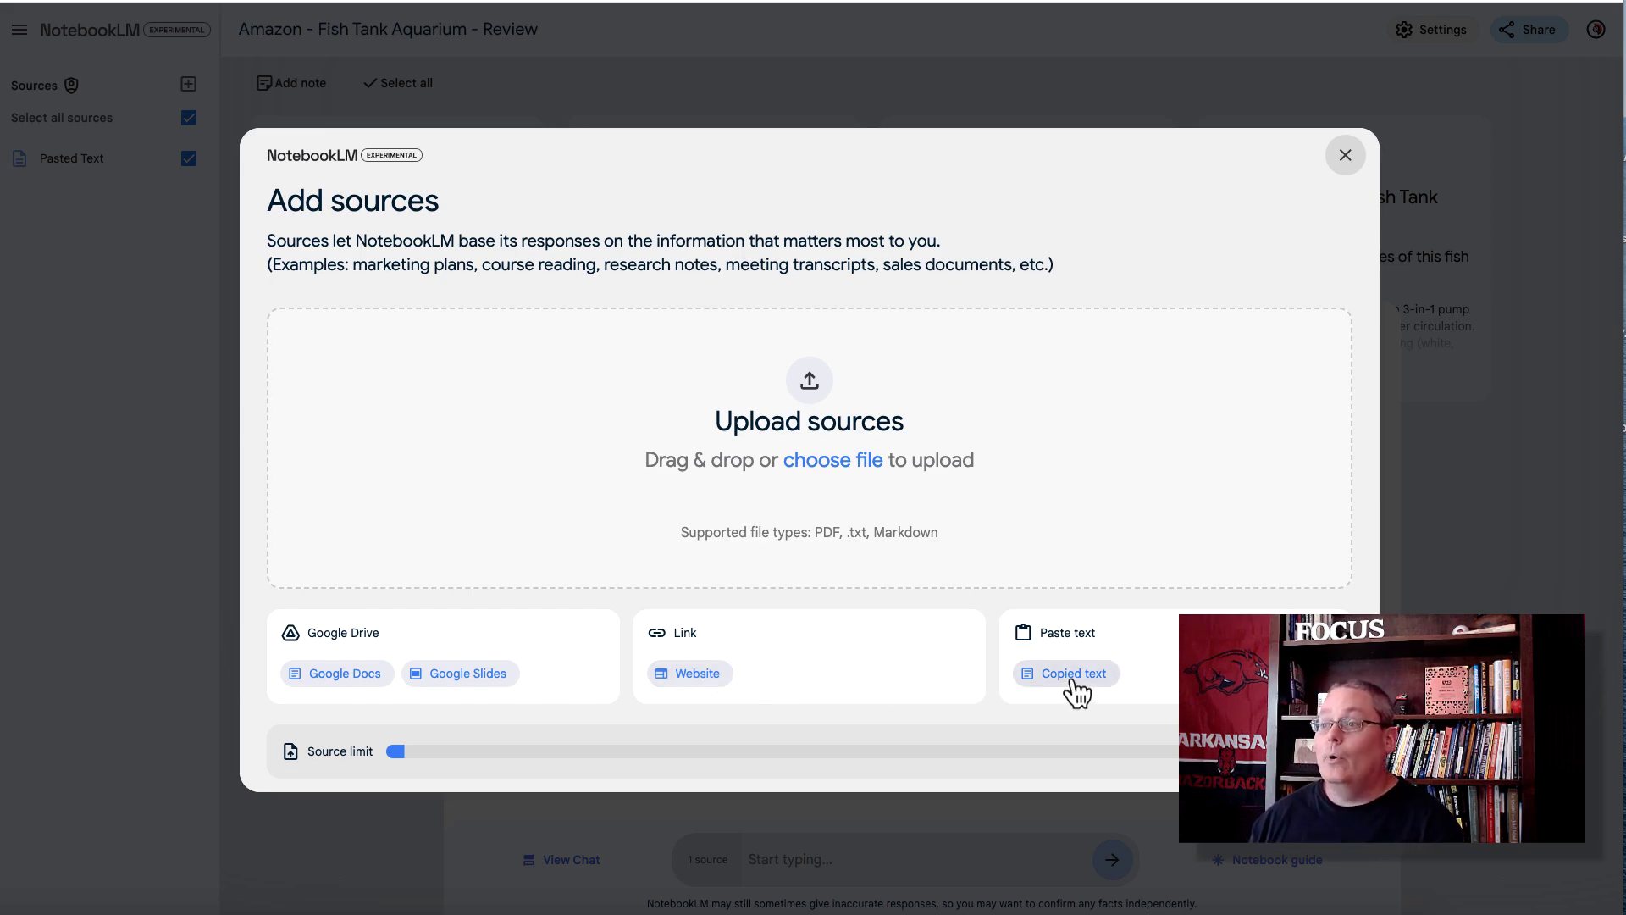
left_click(1345, 156)
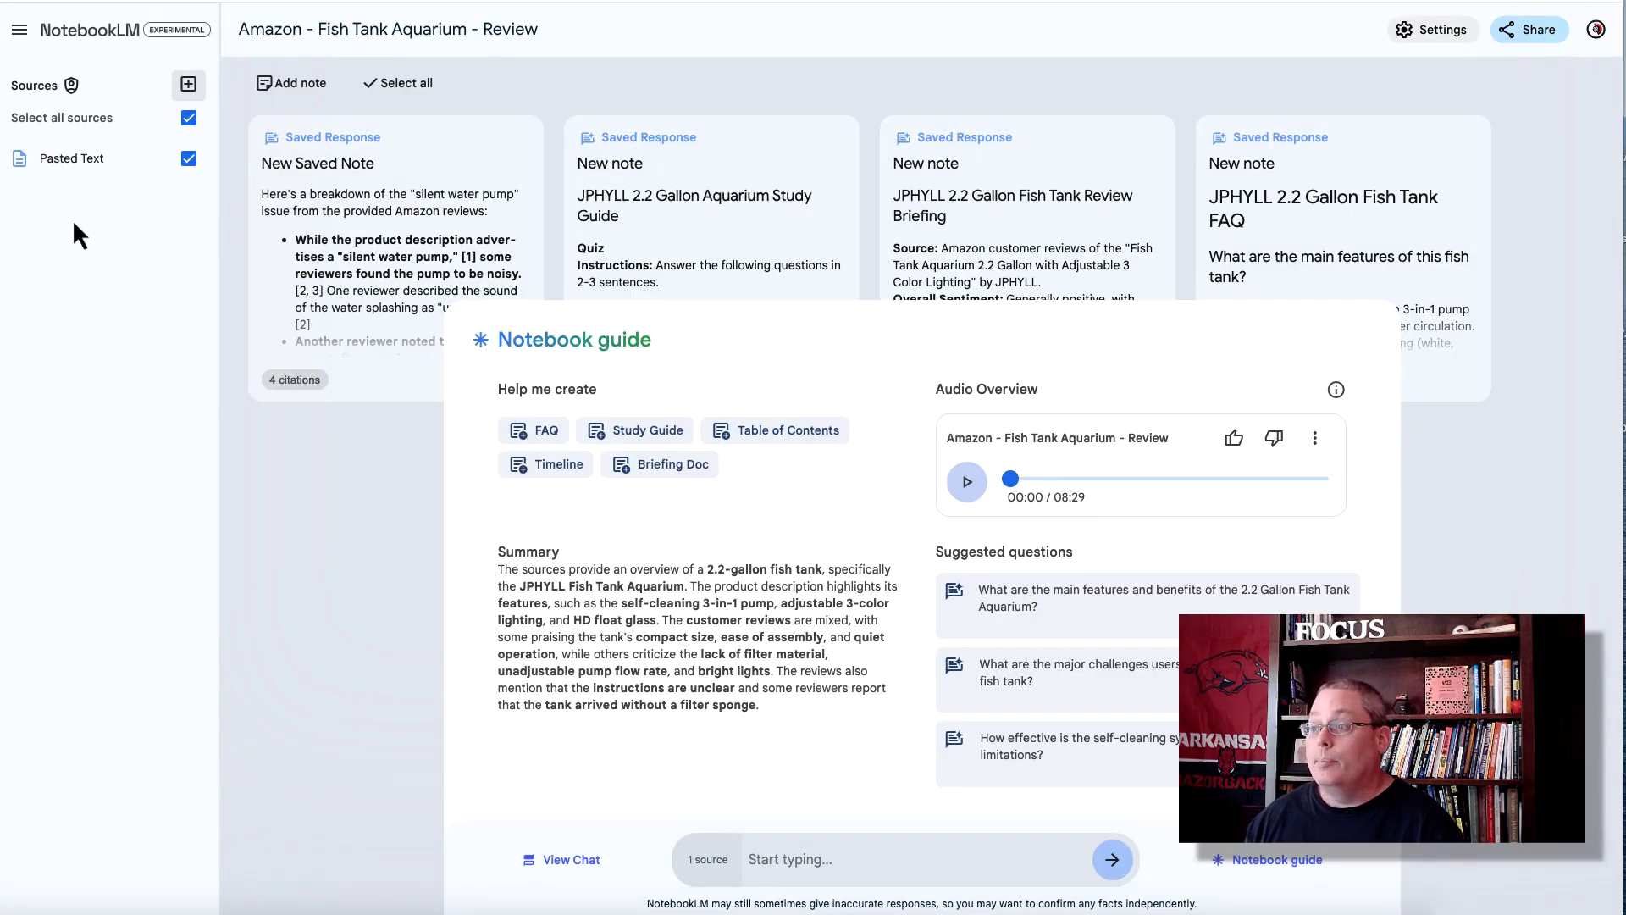
Reopen the Pasted Text source and highlight its product title, product details and customer reviews sections while reading through the text.
left_click(85, 159)
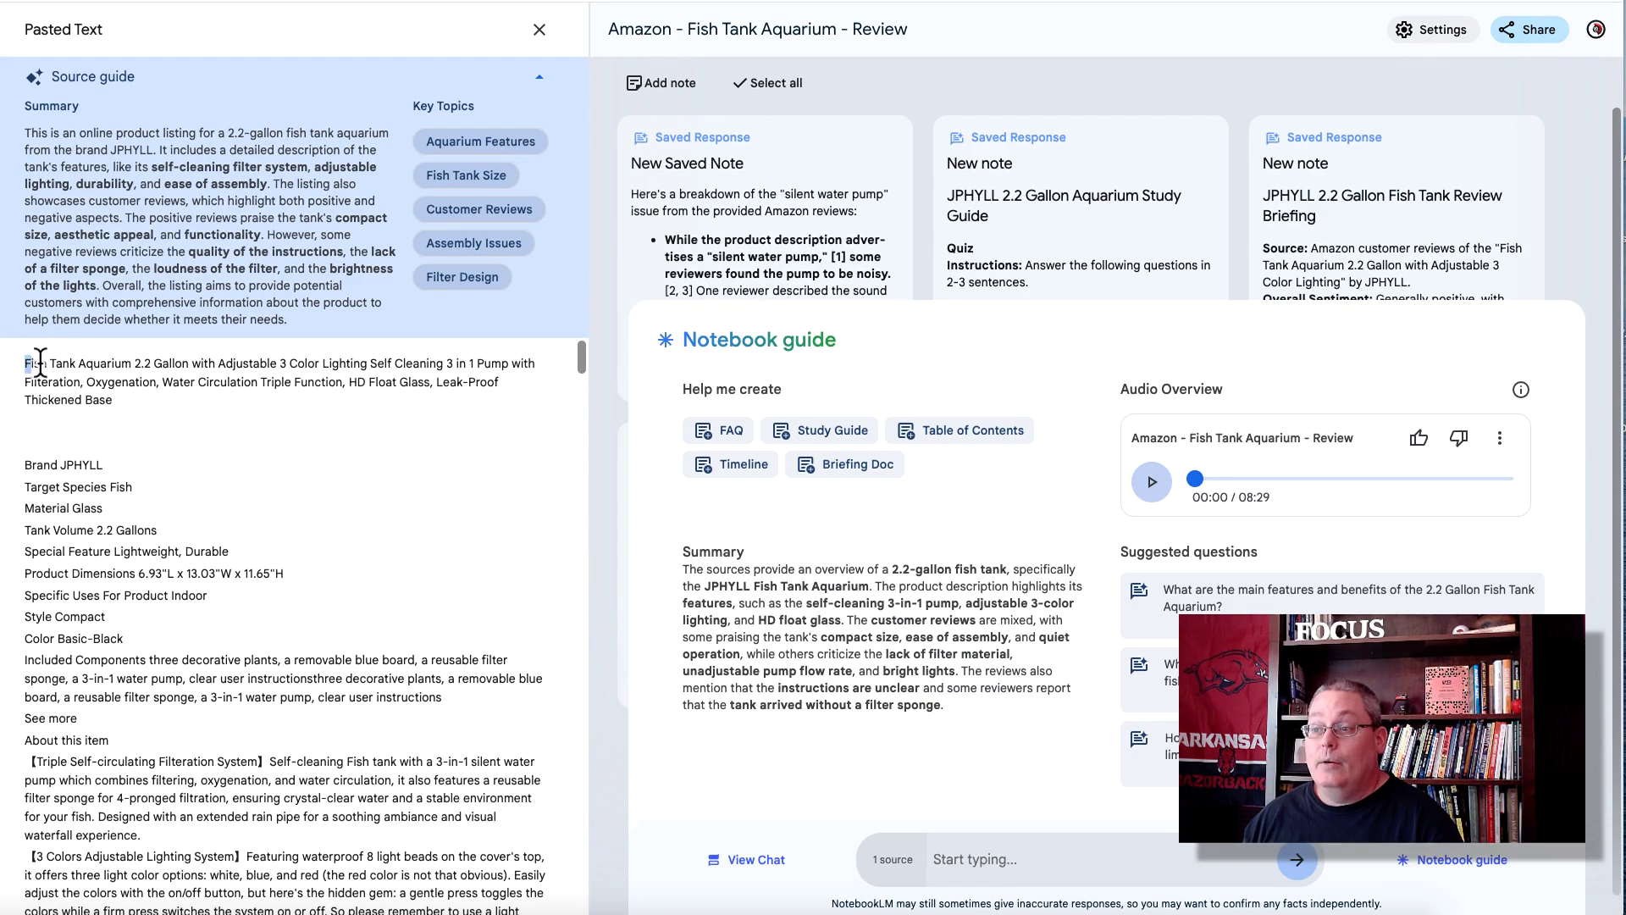
left_click_drag(26, 362, 142, 408)
scroll(149, 422, "down", 2)
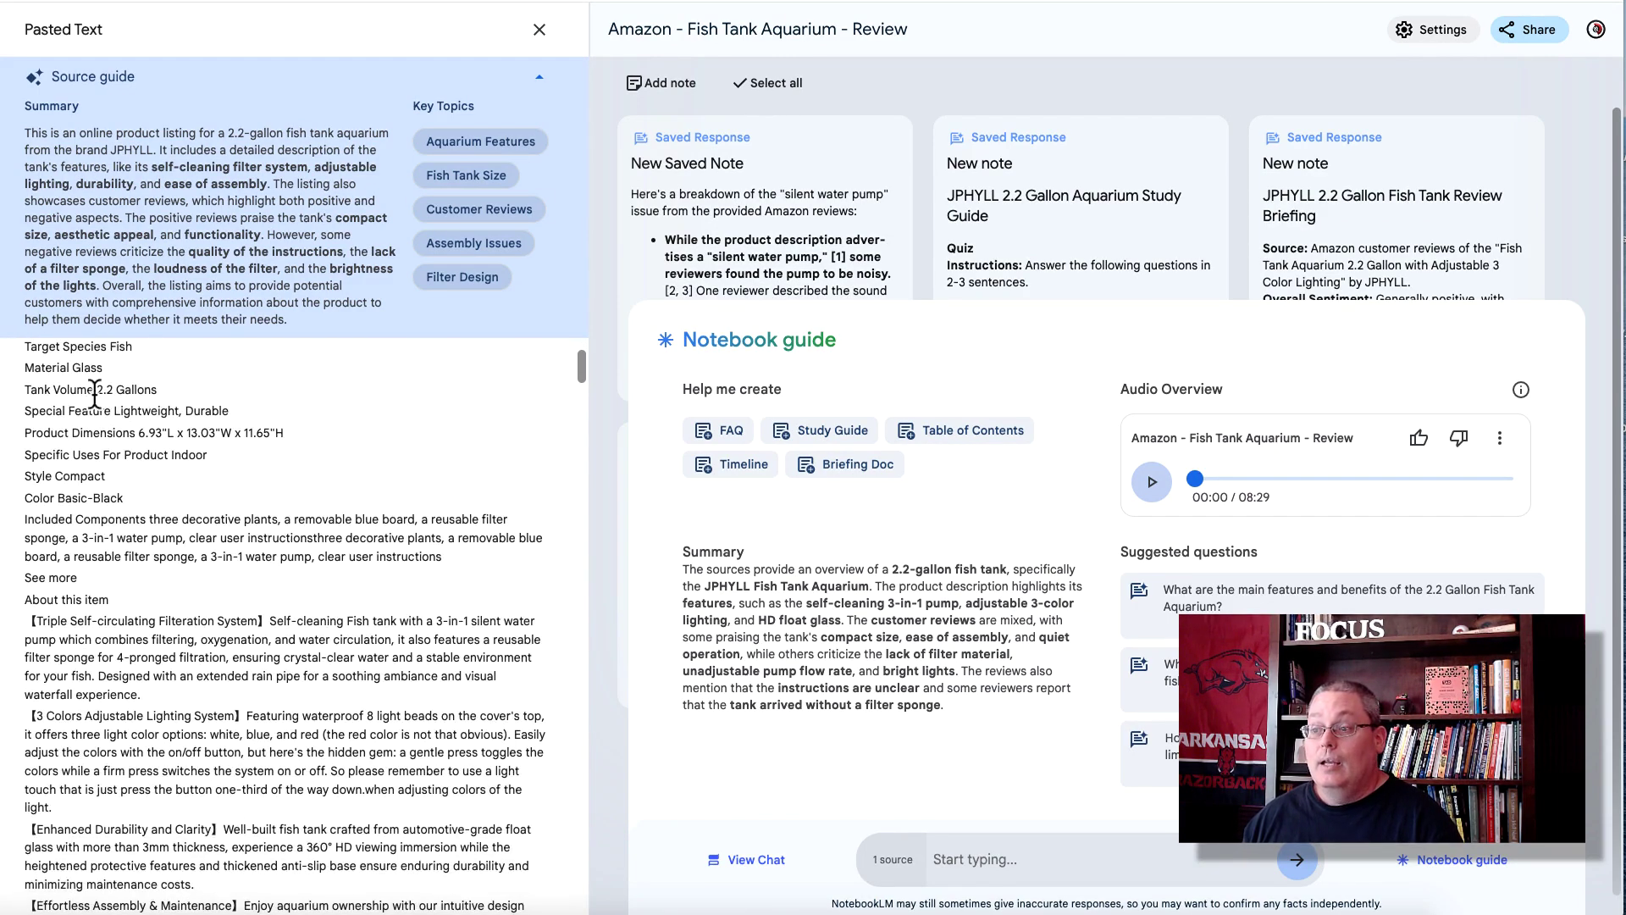
left_click_drag(23, 356, 298, 747)
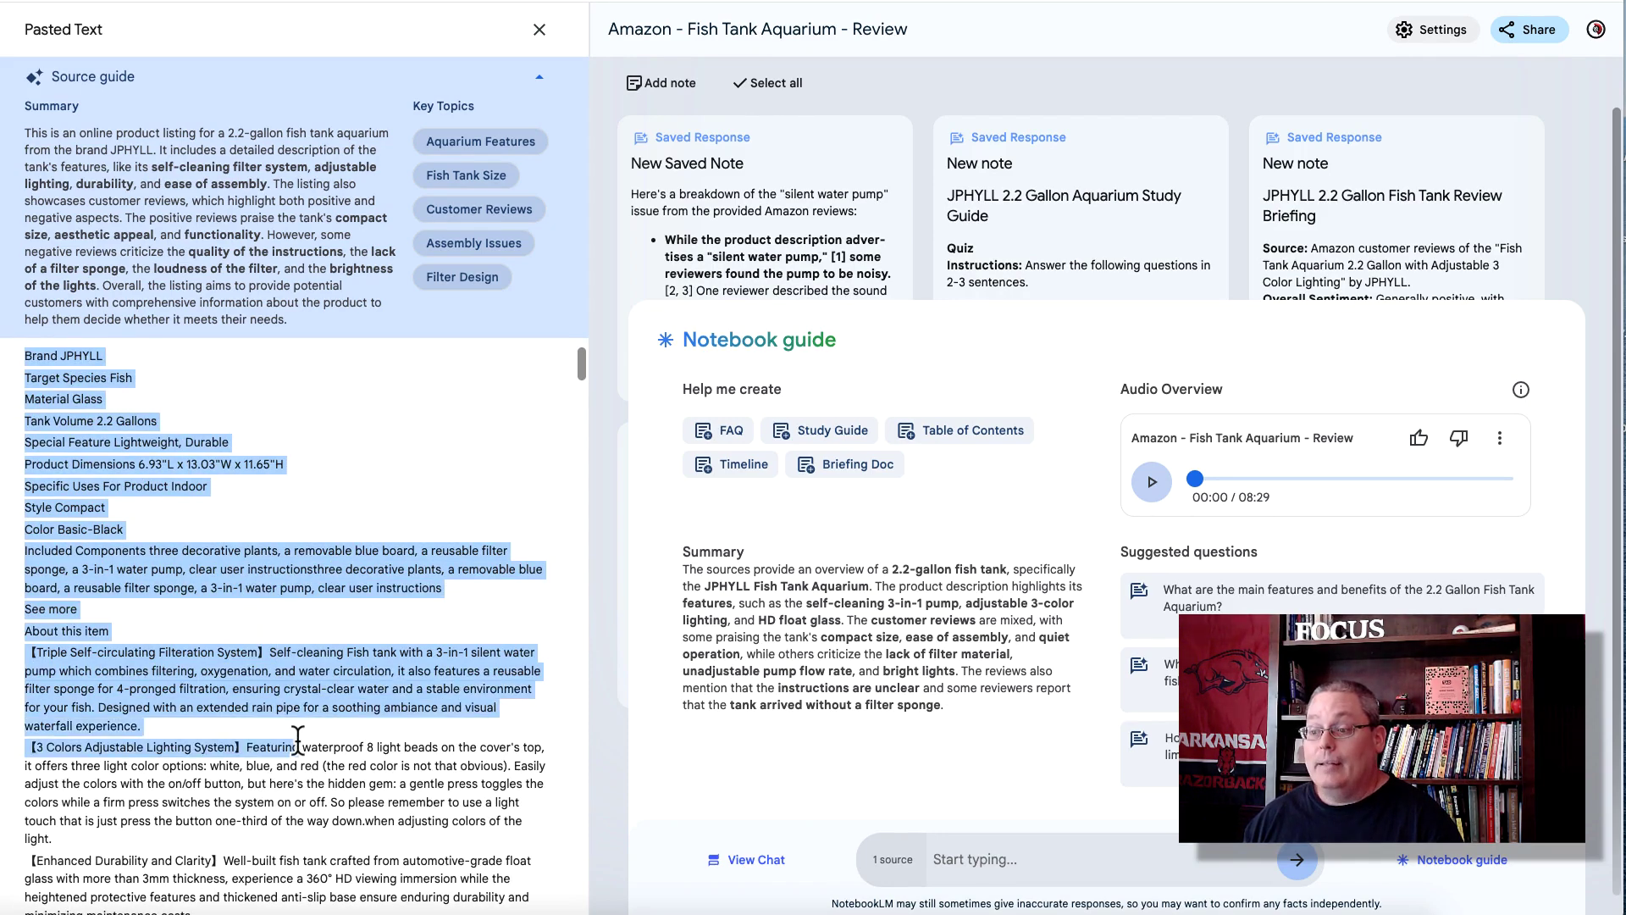
scroll(271, 714, "down", 3)
scroll(270, 715, "down", 4)
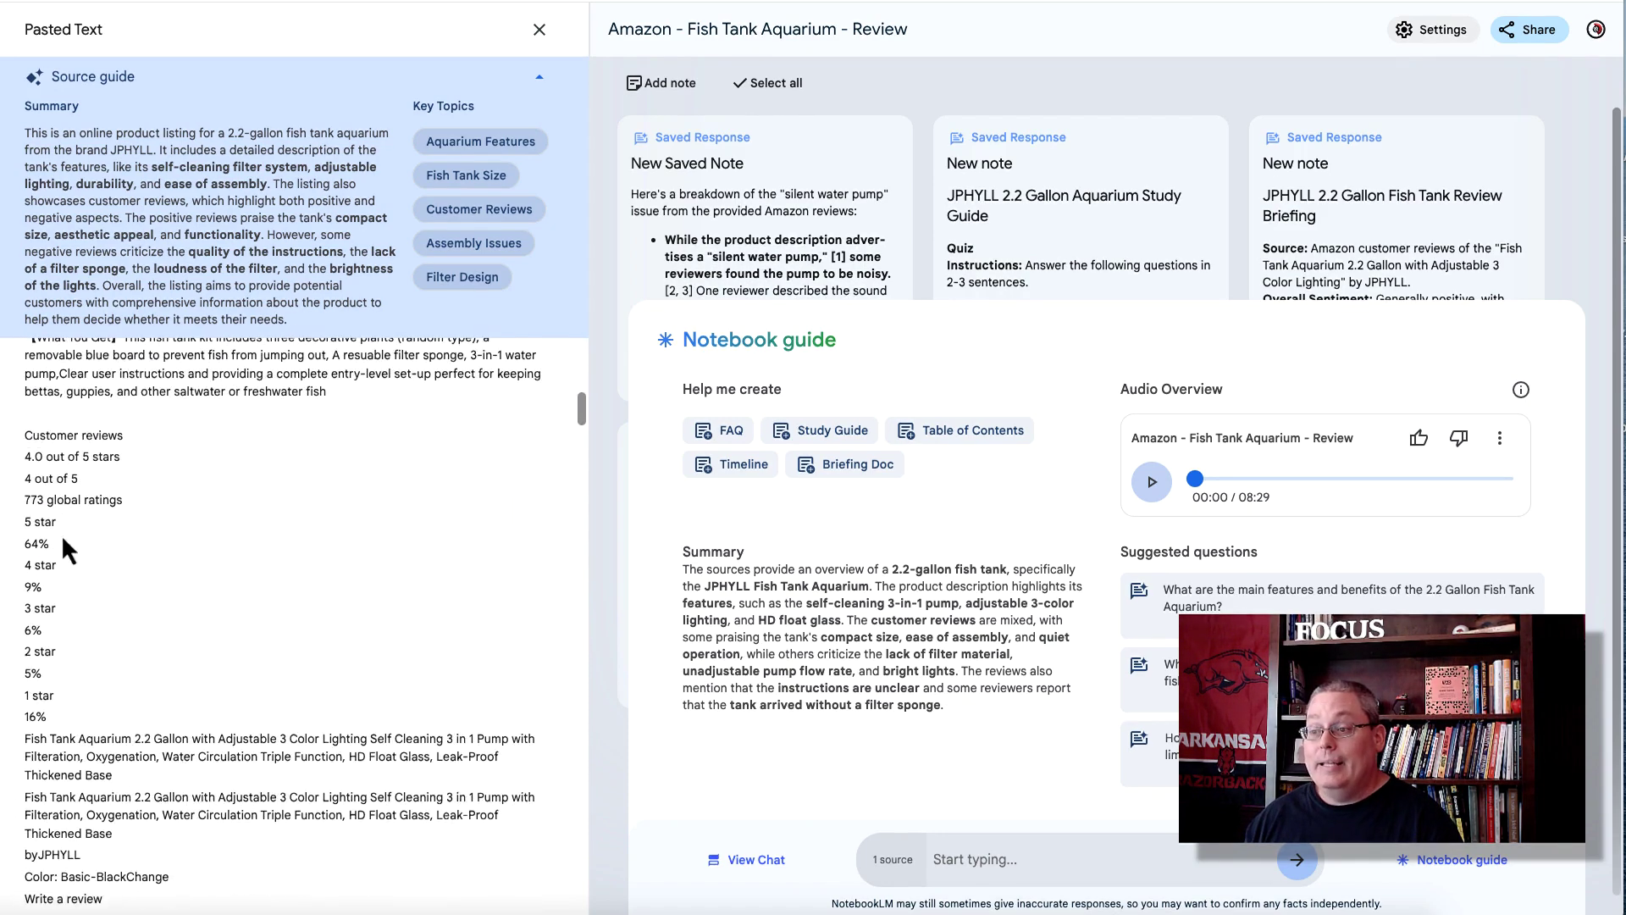
left_click_drag(25, 433, 266, 878)
scroll(264, 813, "down", 3)
scroll(264, 801, "up", 8)
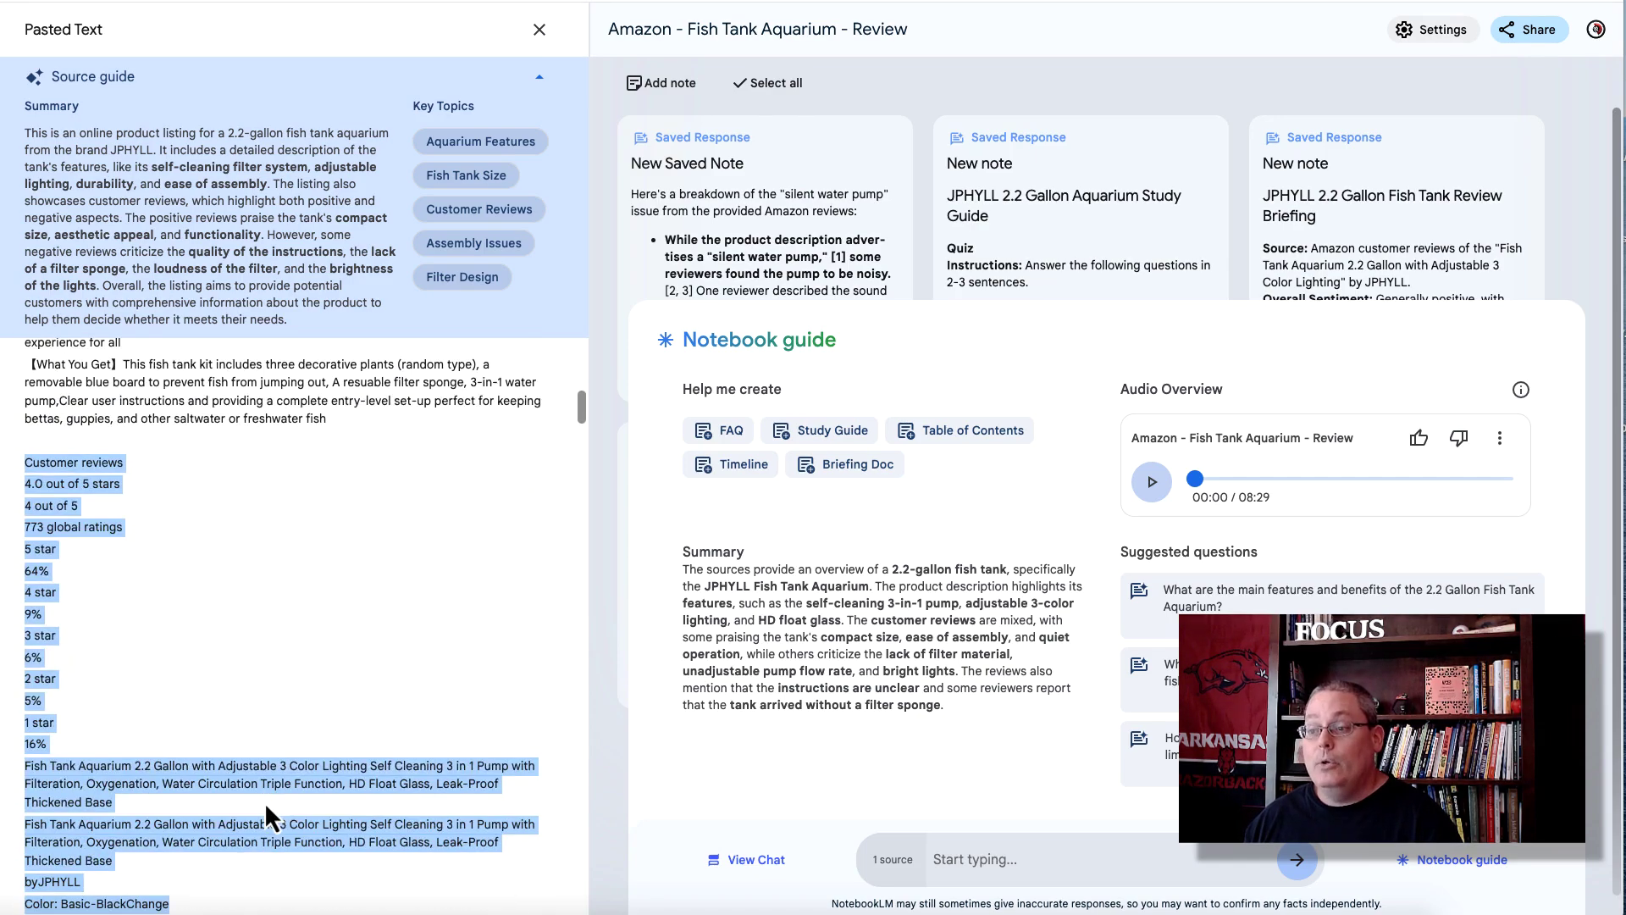
scroll(265, 801, "up", 3)
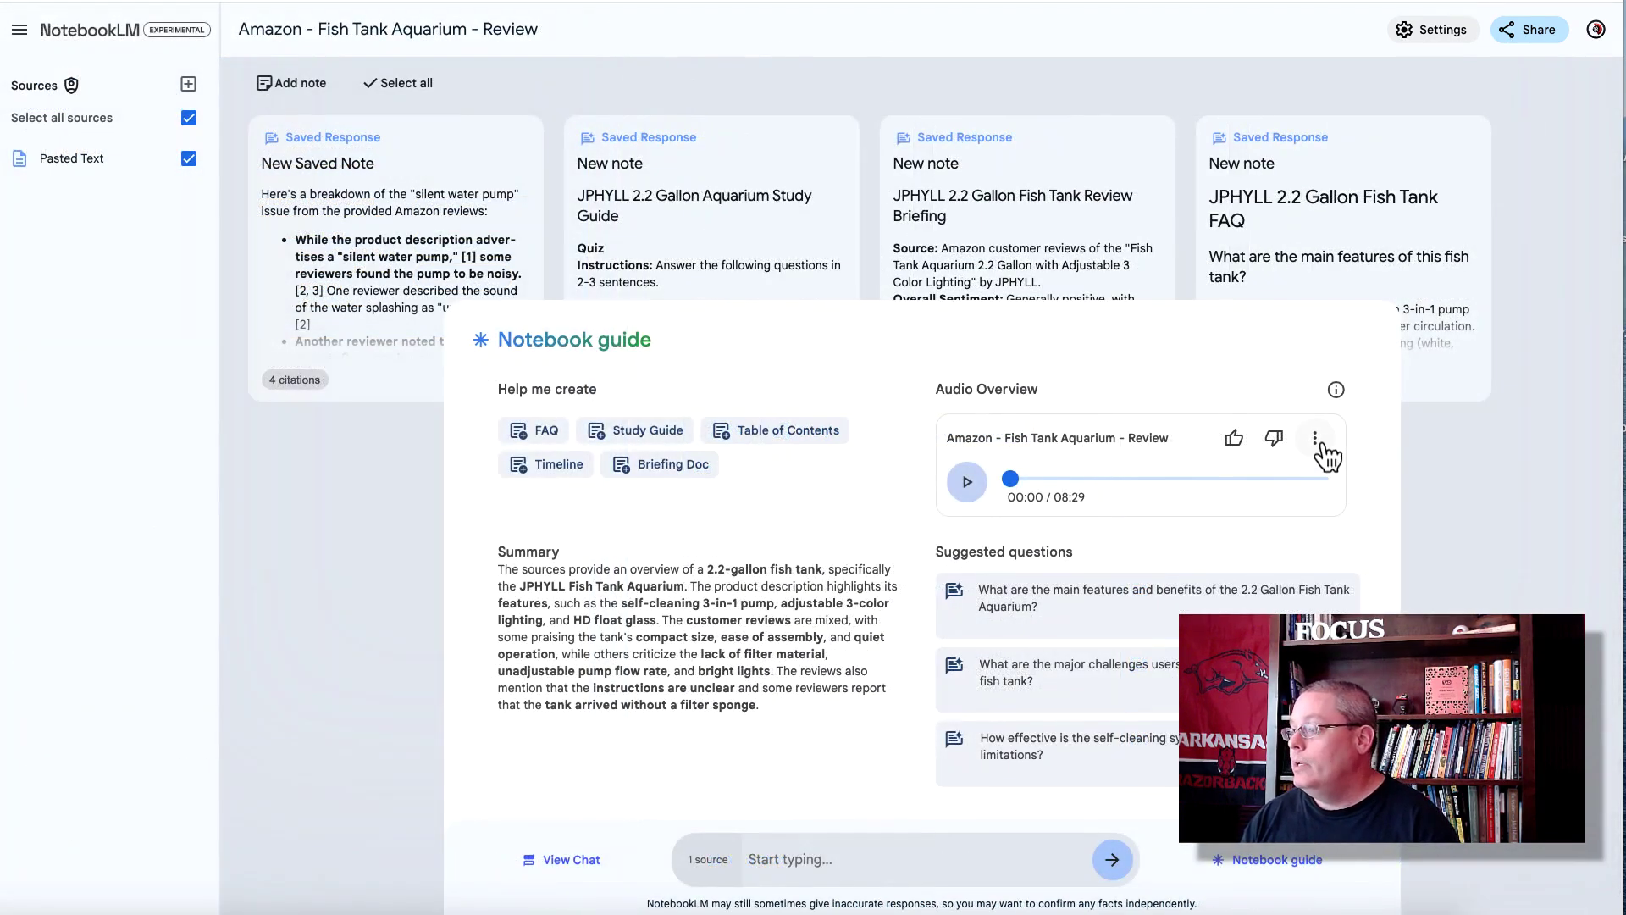
Download the audio overview of the Amazon - Fish Tank Aquarium - Review notebook.
left_click(1315, 438)
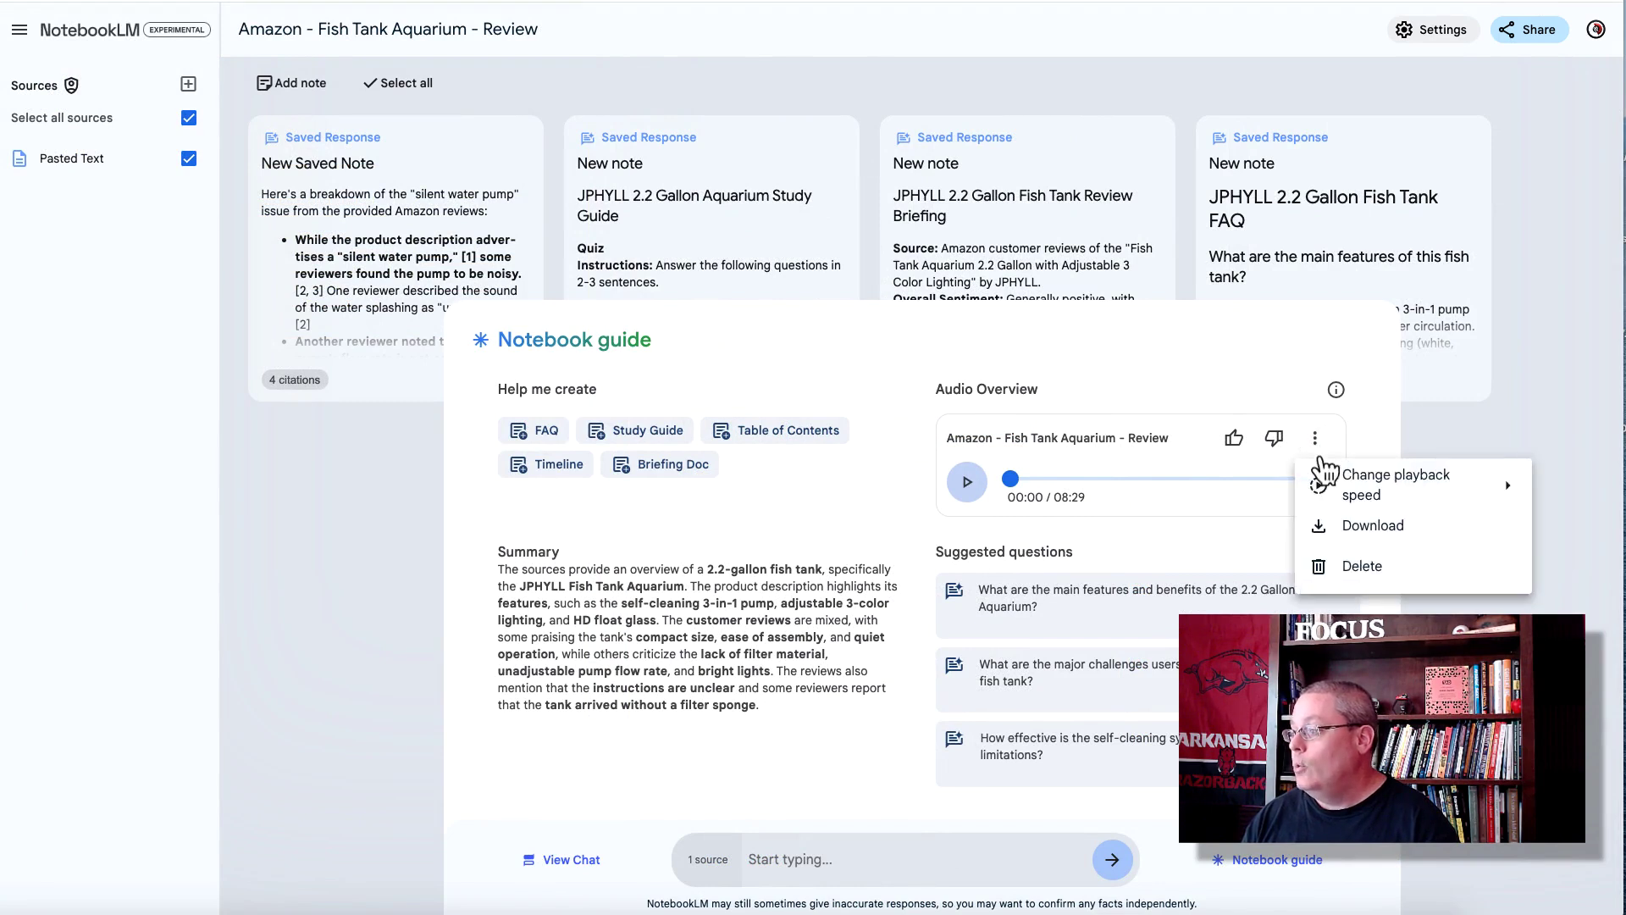
left_click(1345, 528)
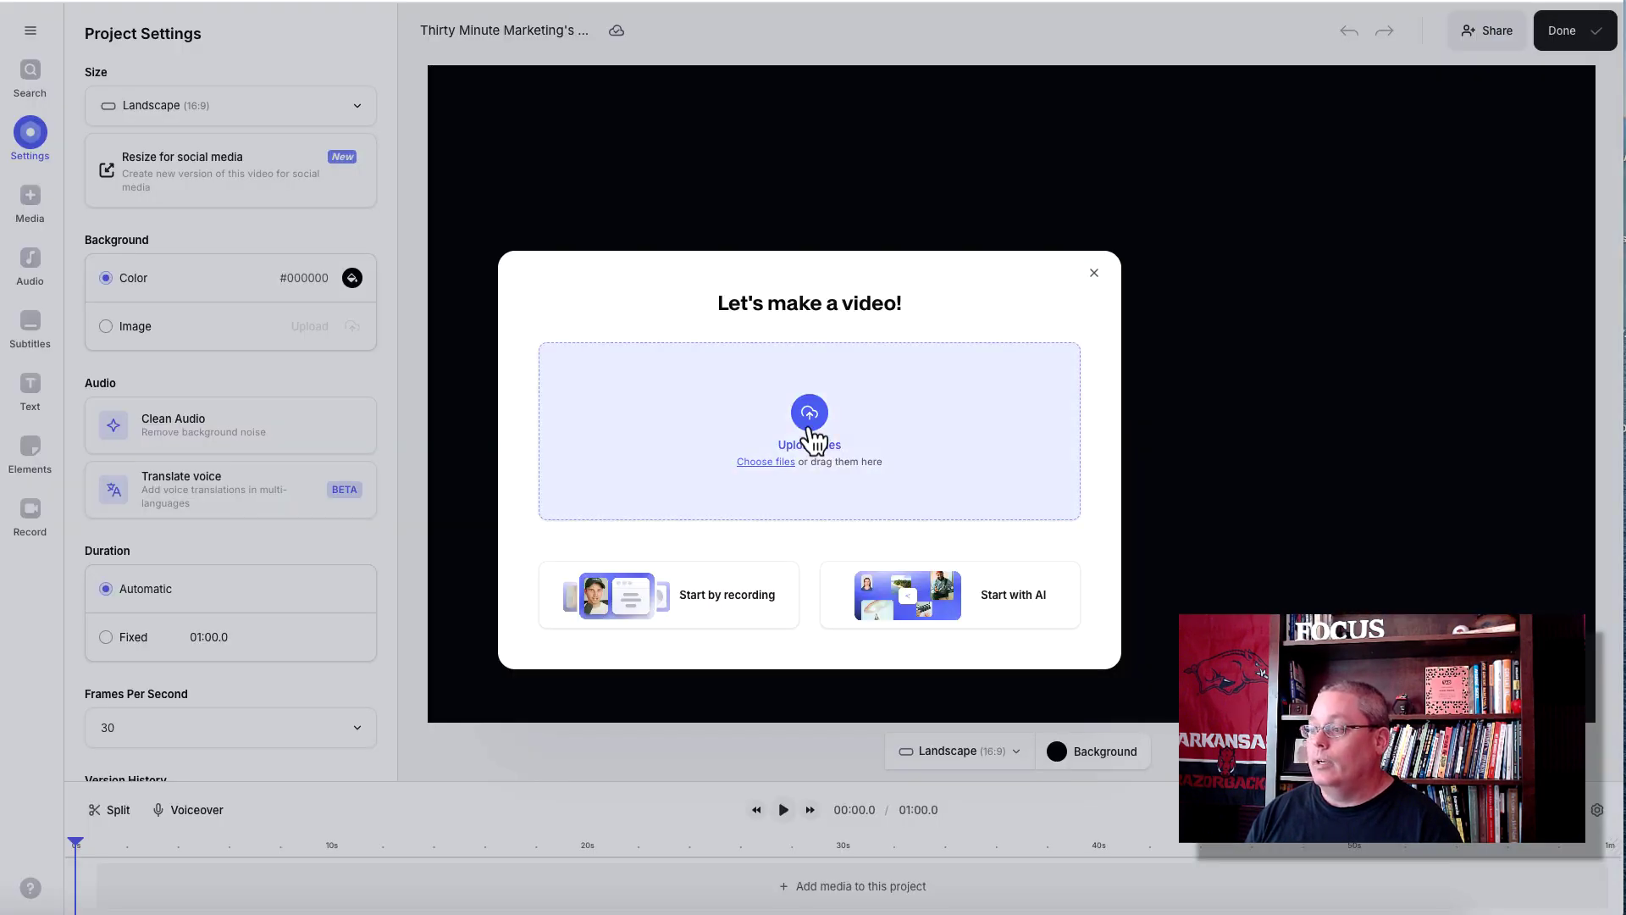
Switch to the online video editor and upload Amazon - Fish Tank Aquarium - Review.wav from Downloads into the new project.
left_click(809, 427)
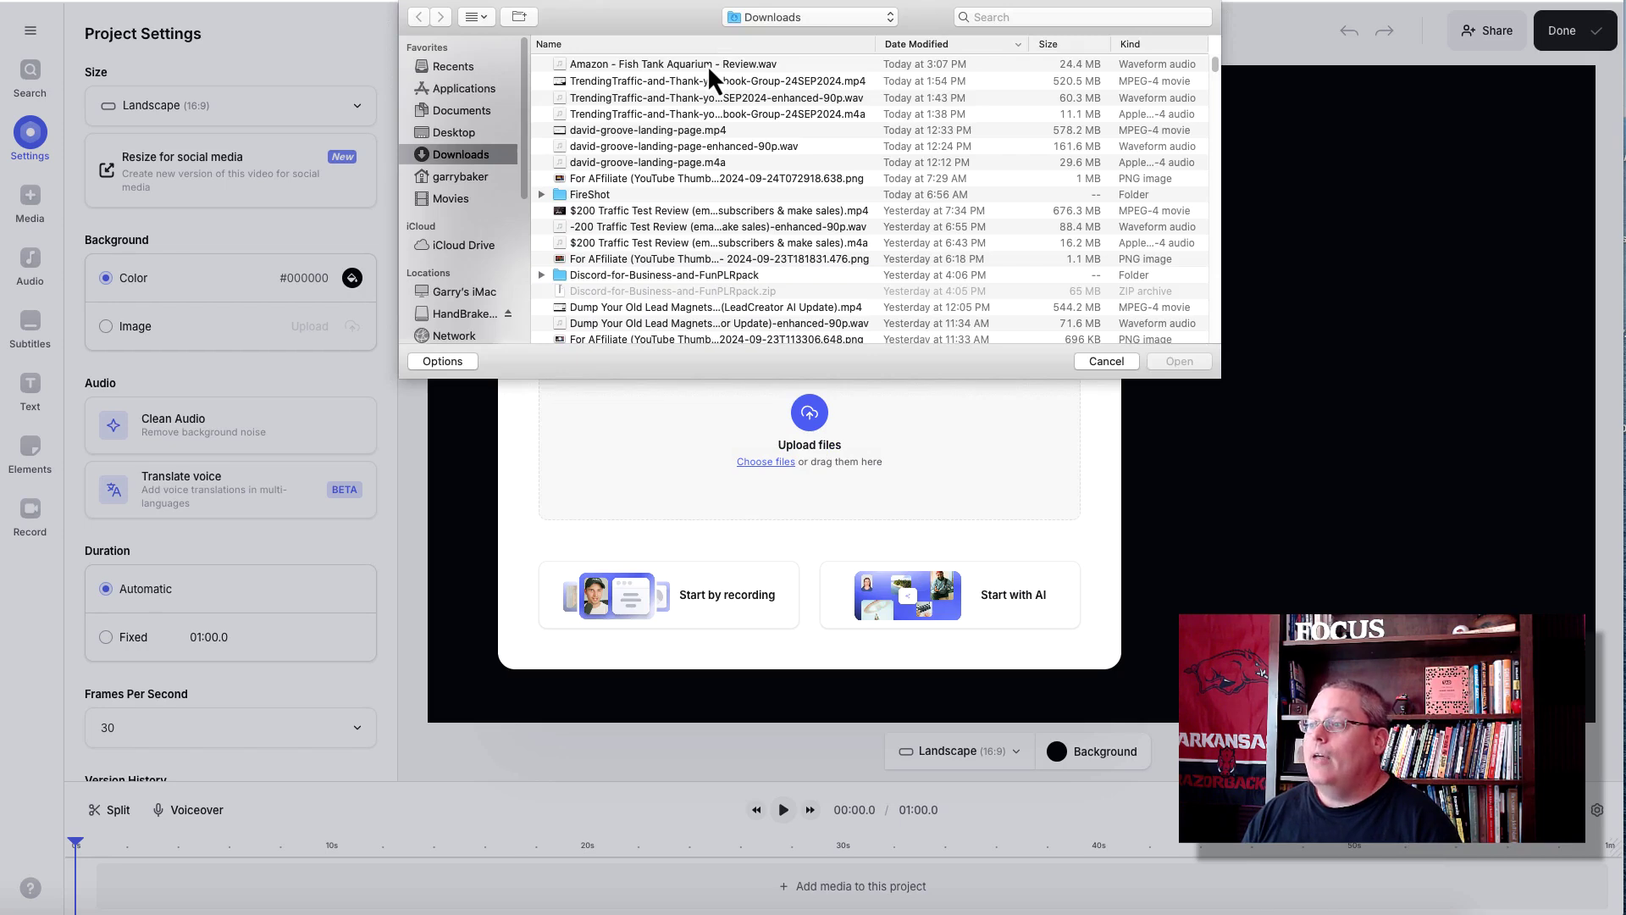
left_click(708, 65)
left_click(1189, 366)
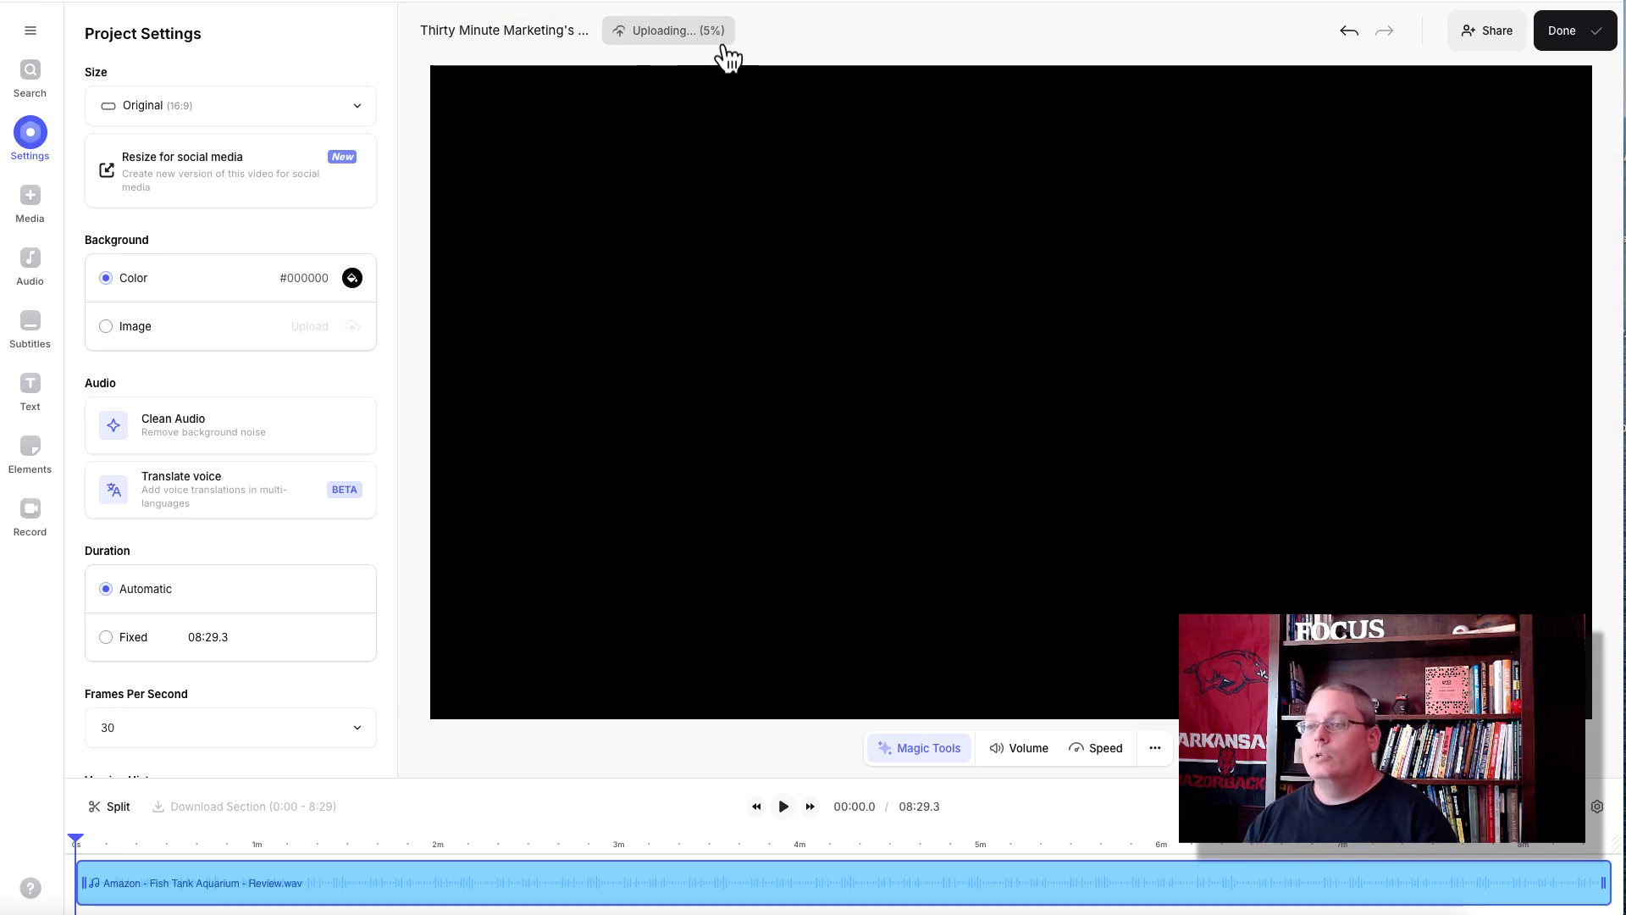
Open the automatic subtitle settings for the uploaded audio and turn on Detect Speakers.
left_click(30, 332)
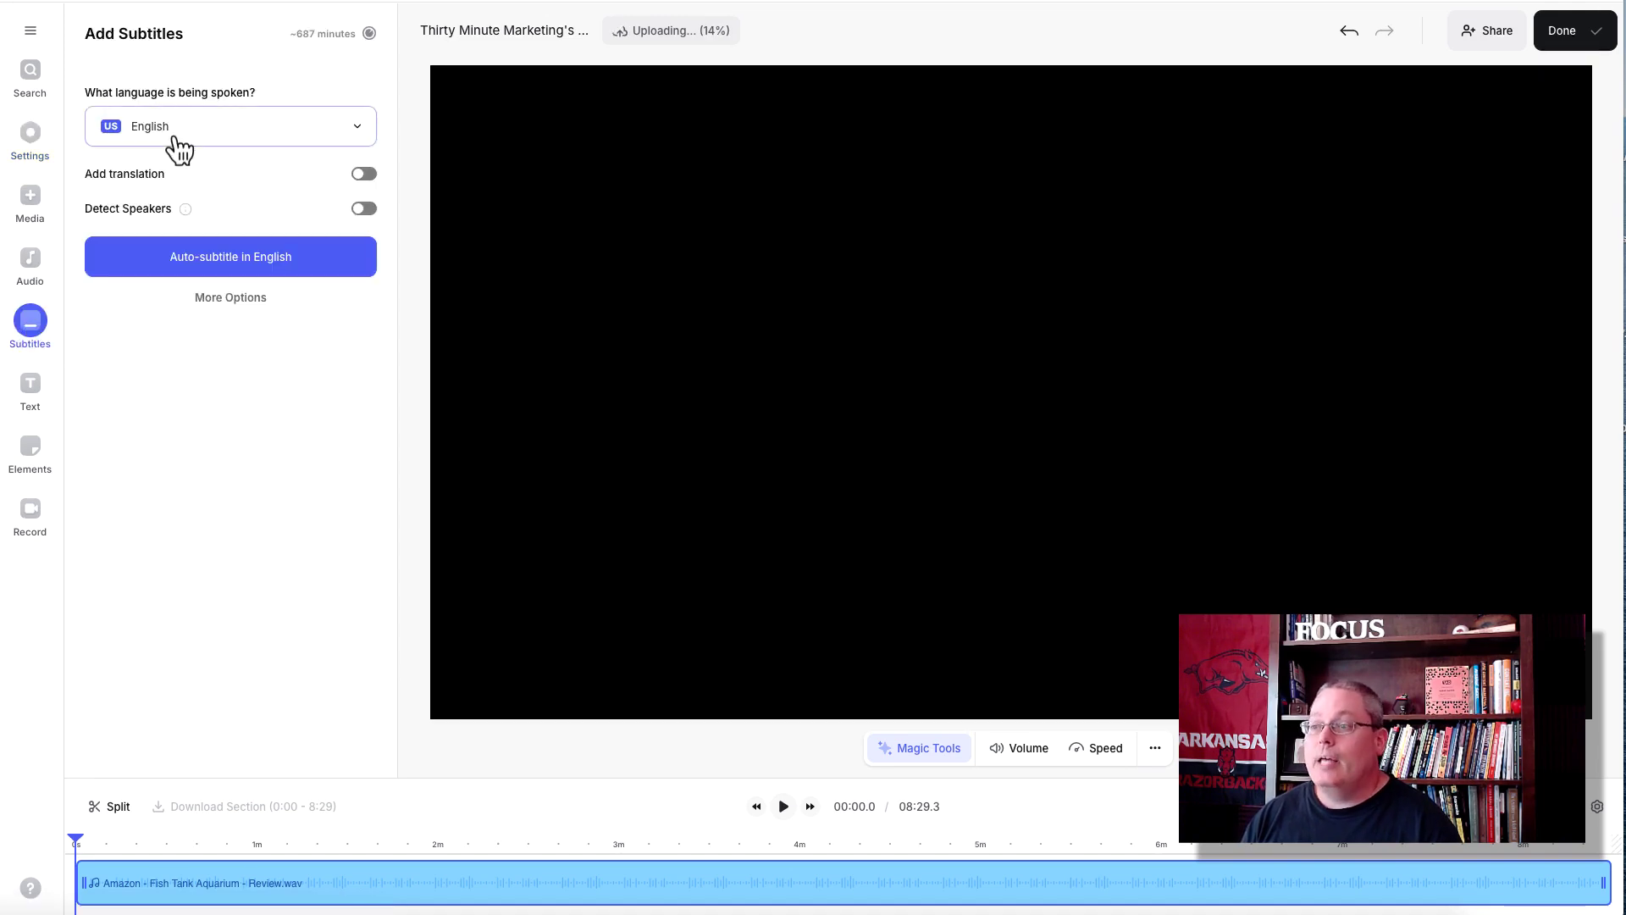
mouse_move(186, 209)
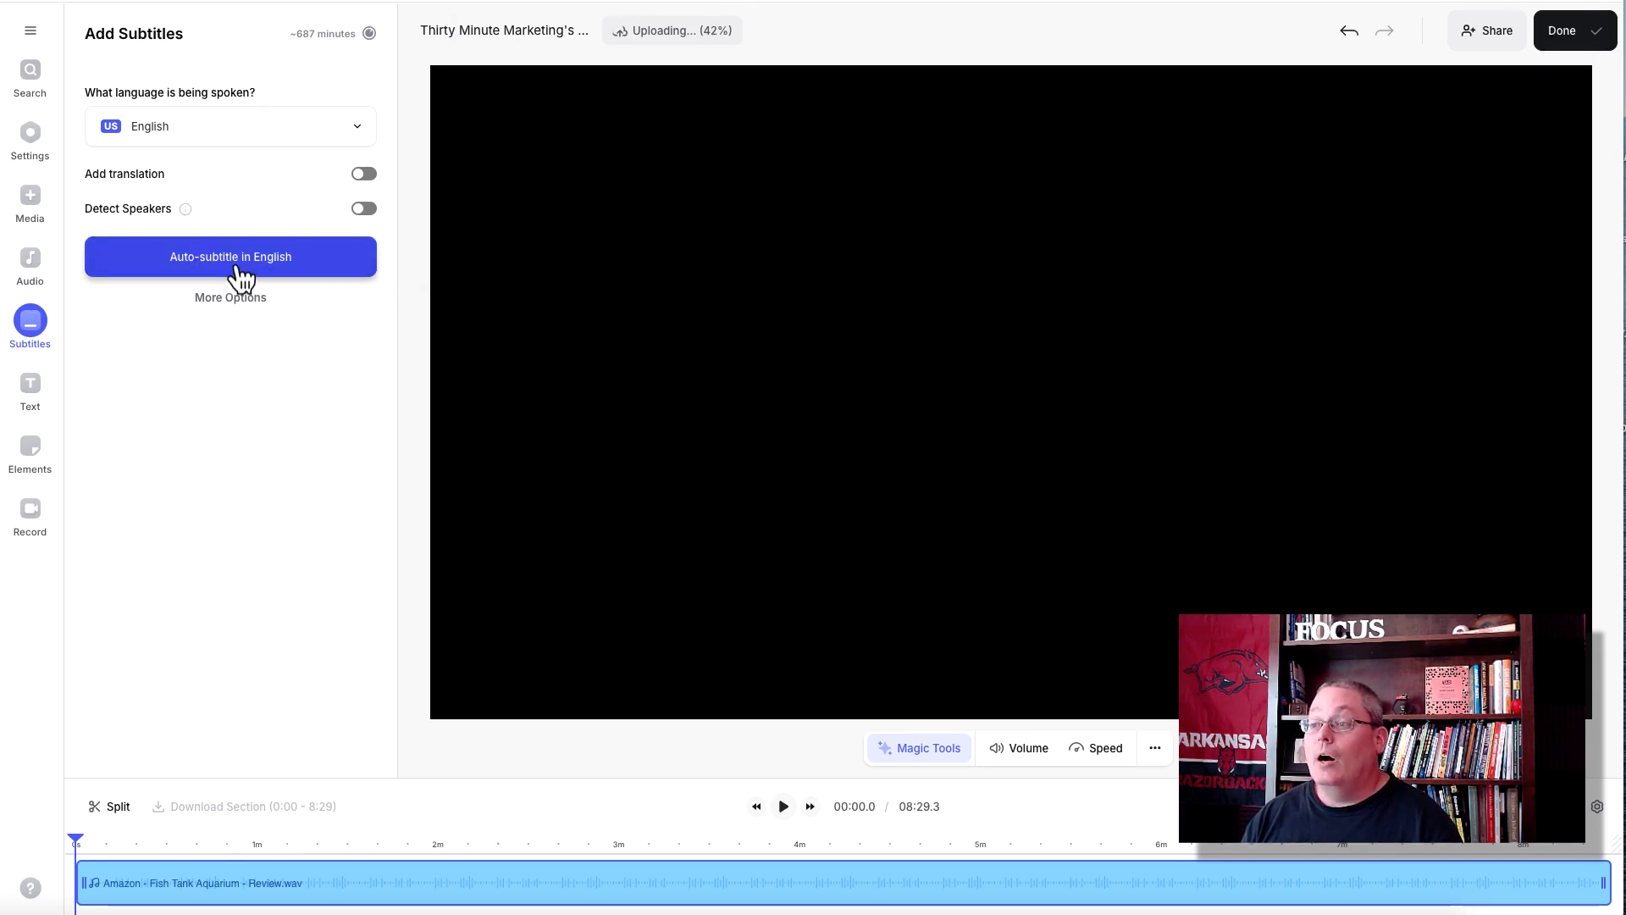
left_click(366, 209)
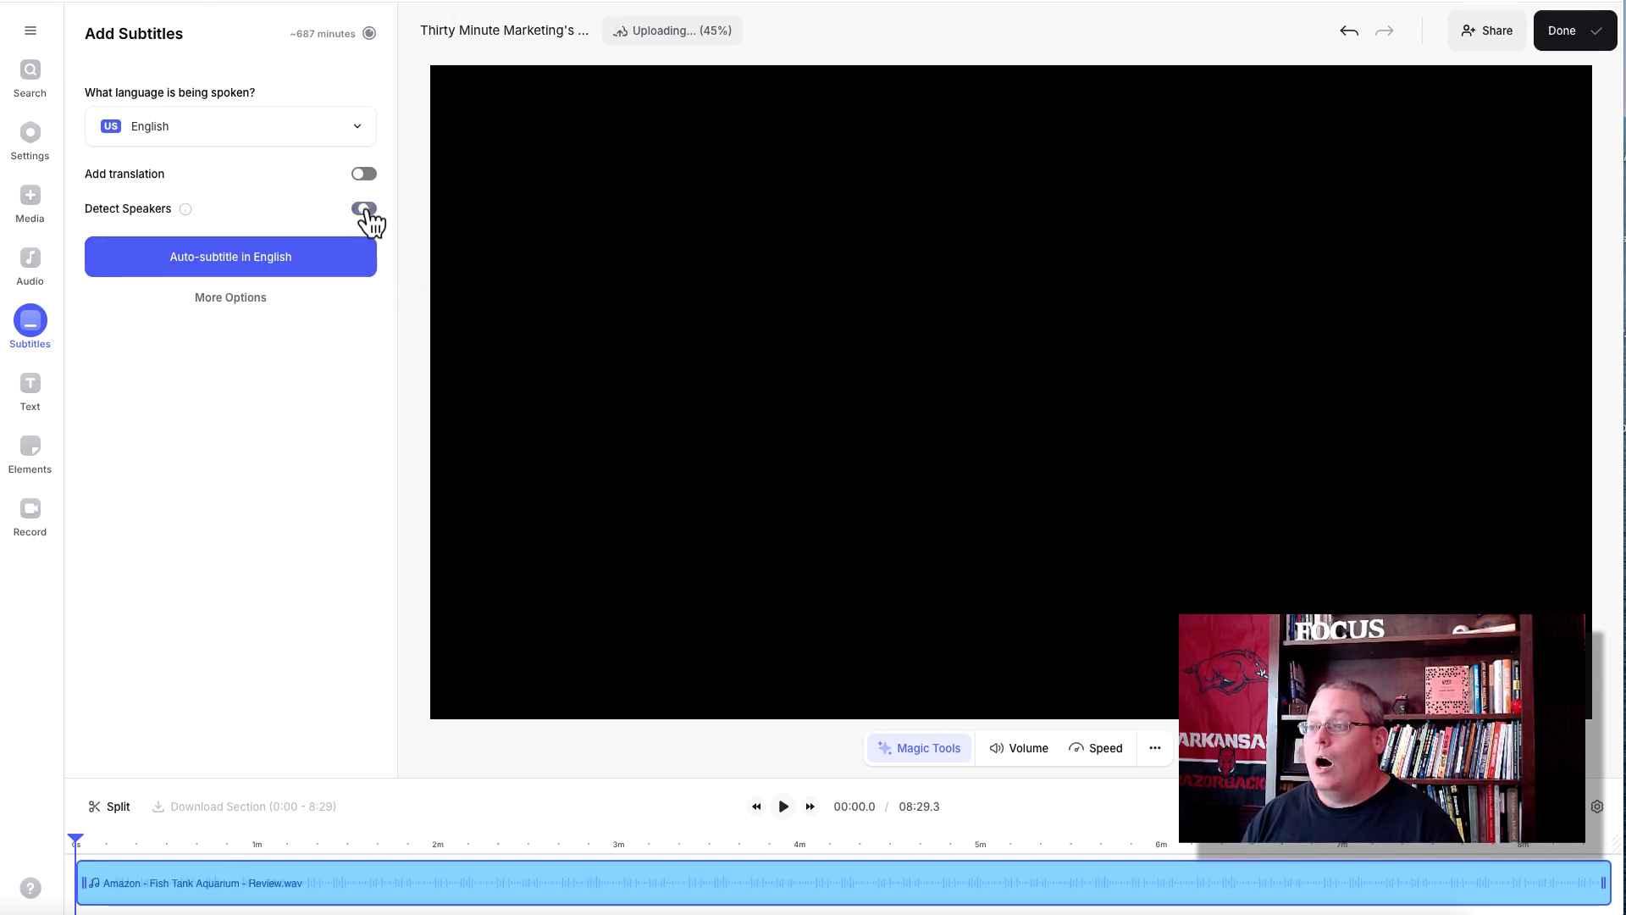